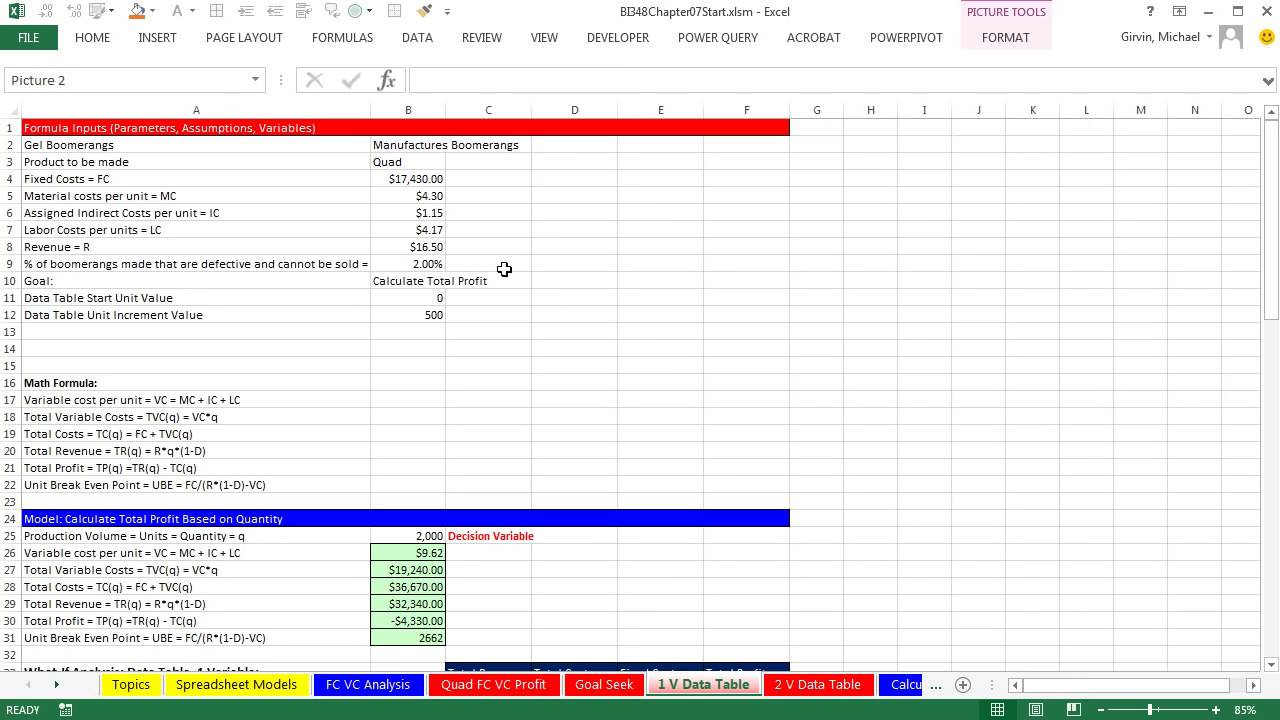
Review the profit model, both what-if tables and the break-even chart on the 1 V Data Table sheet
scroll(576, 360, "down", 3)
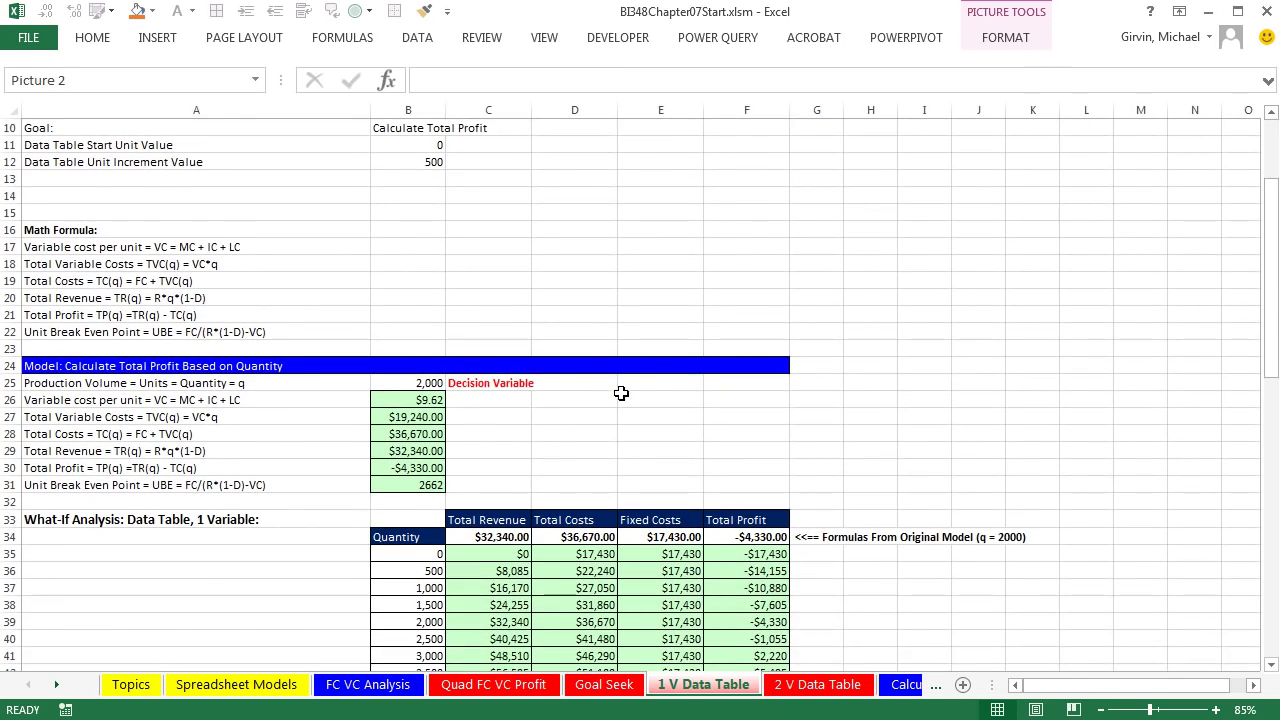
scroll(621, 393, "down", 3)
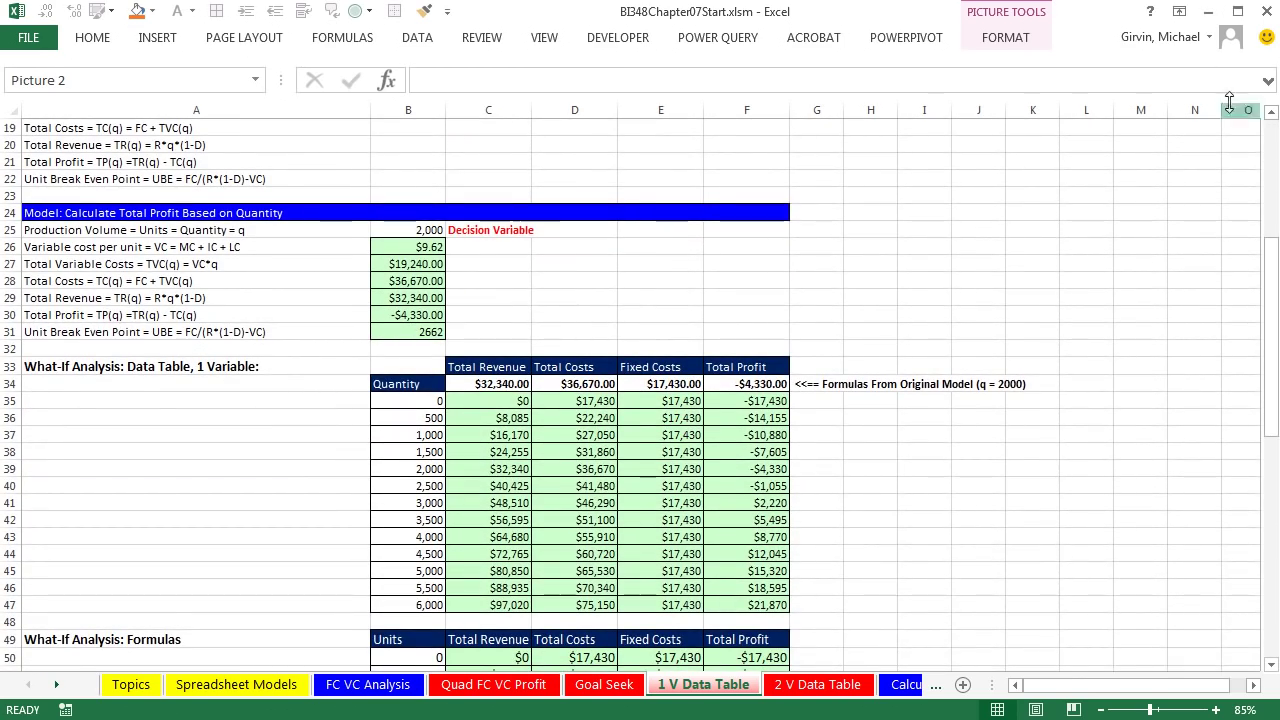
left_click(1271, 113)
left_click(1271, 113)
left_click(1271, 113)
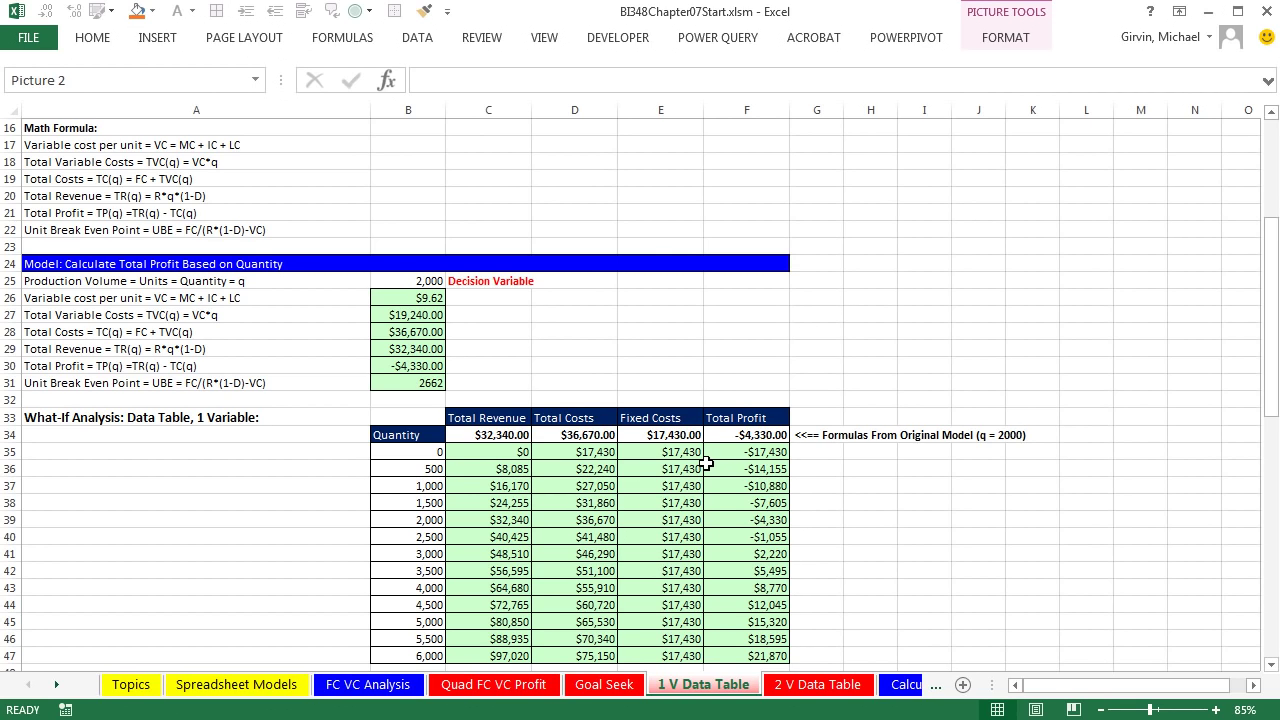
scroll(706, 463, "down", 12)
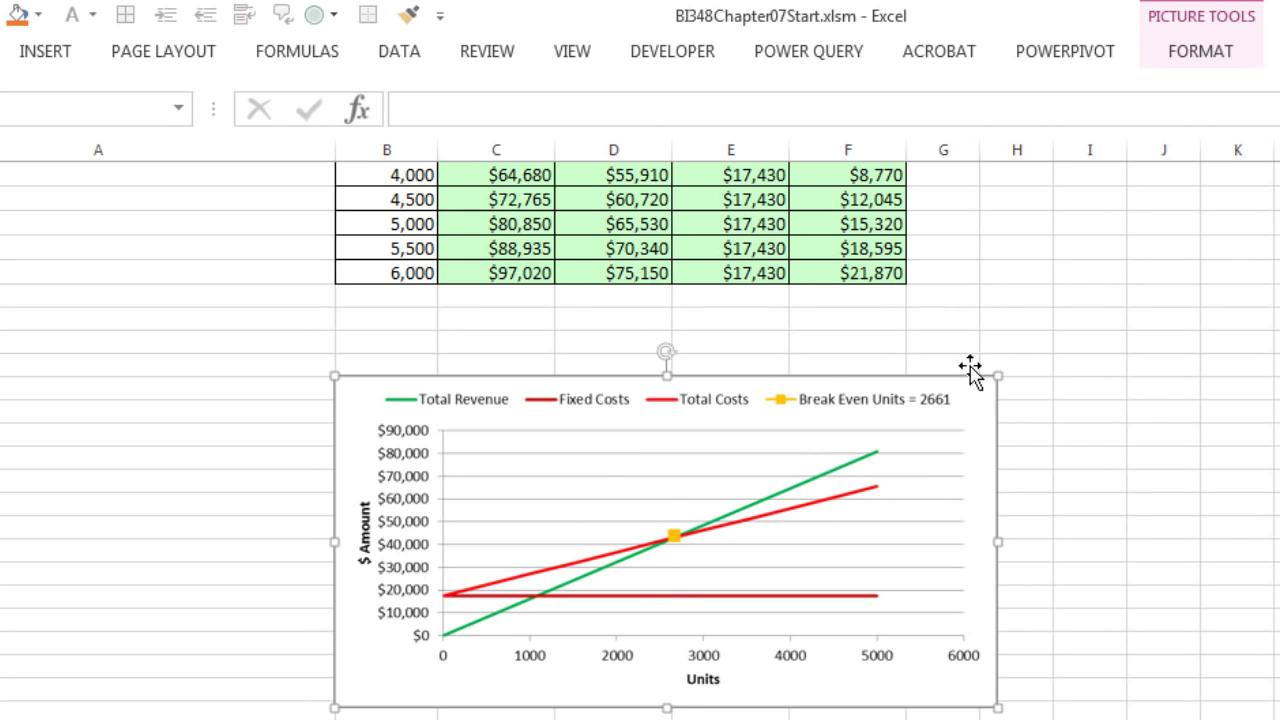
scroll(874, 571, "up", 5)
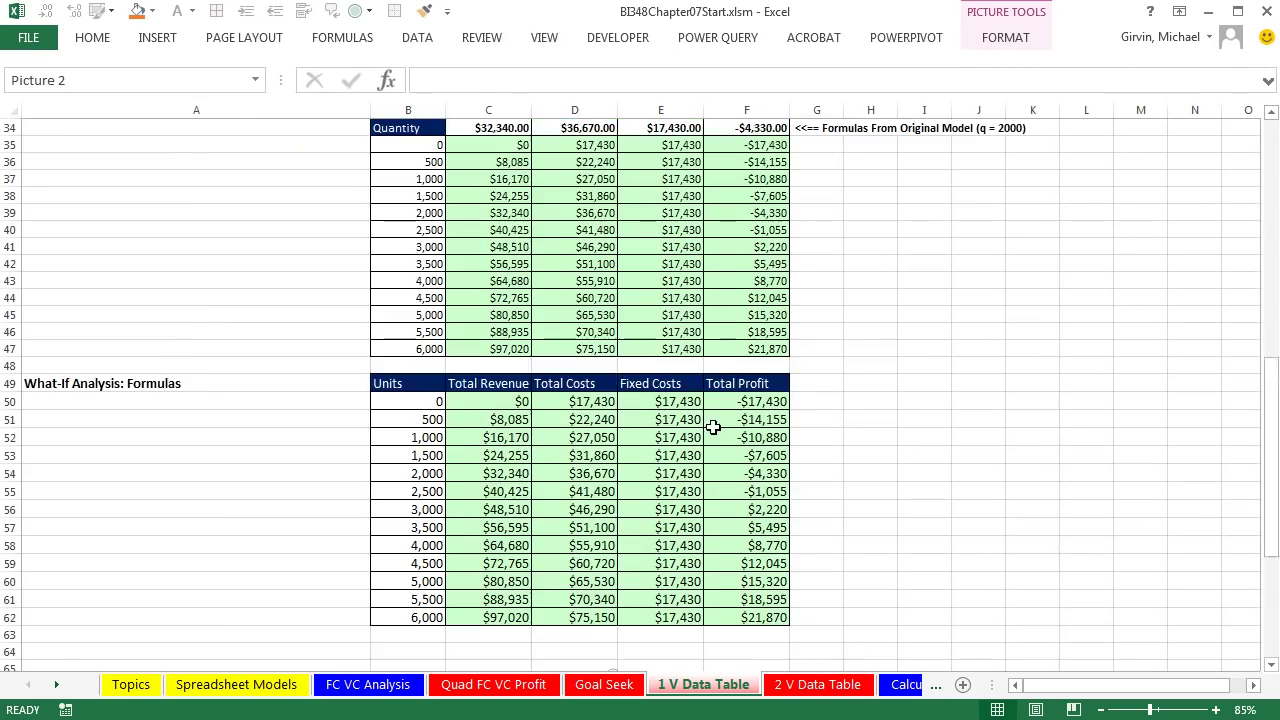
scroll(713, 427, "up", 2)
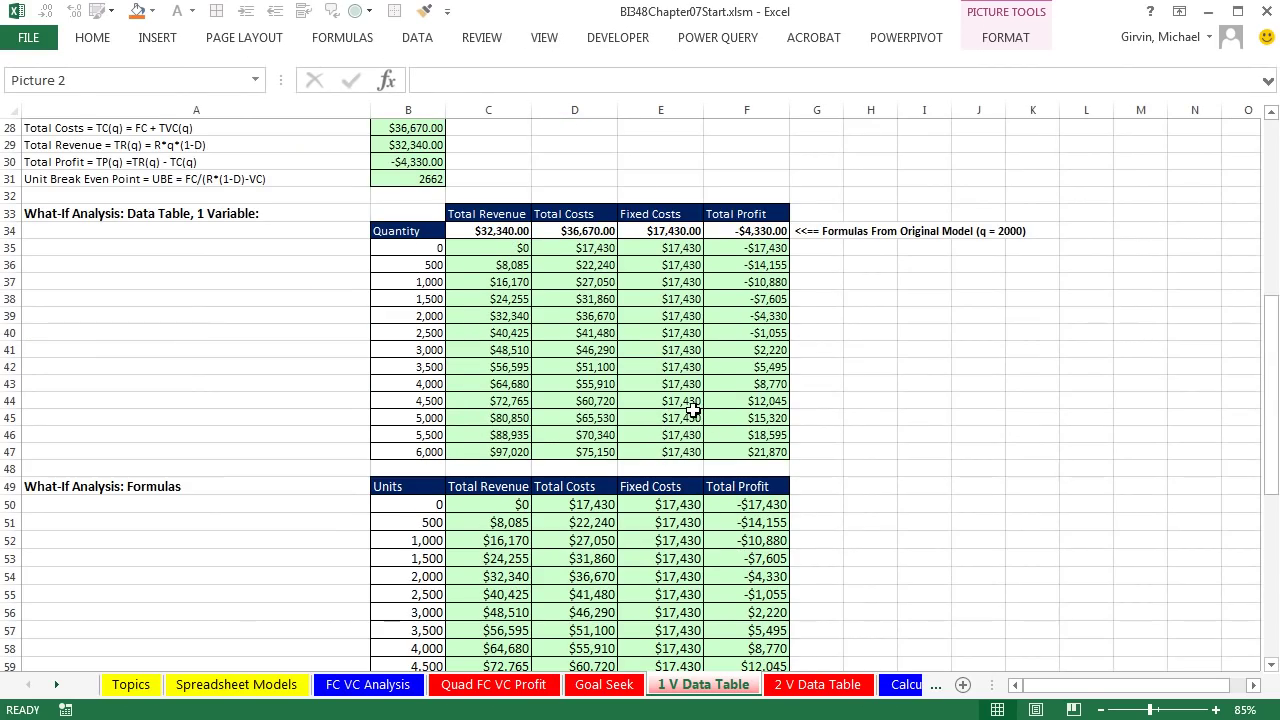
Inspect the TABLE array formula in the one-variable data table, checking the Fixed Costs column and the Total Revenue range C35:C47
left_click(693, 411)
scroll(693, 411, "up", 2)
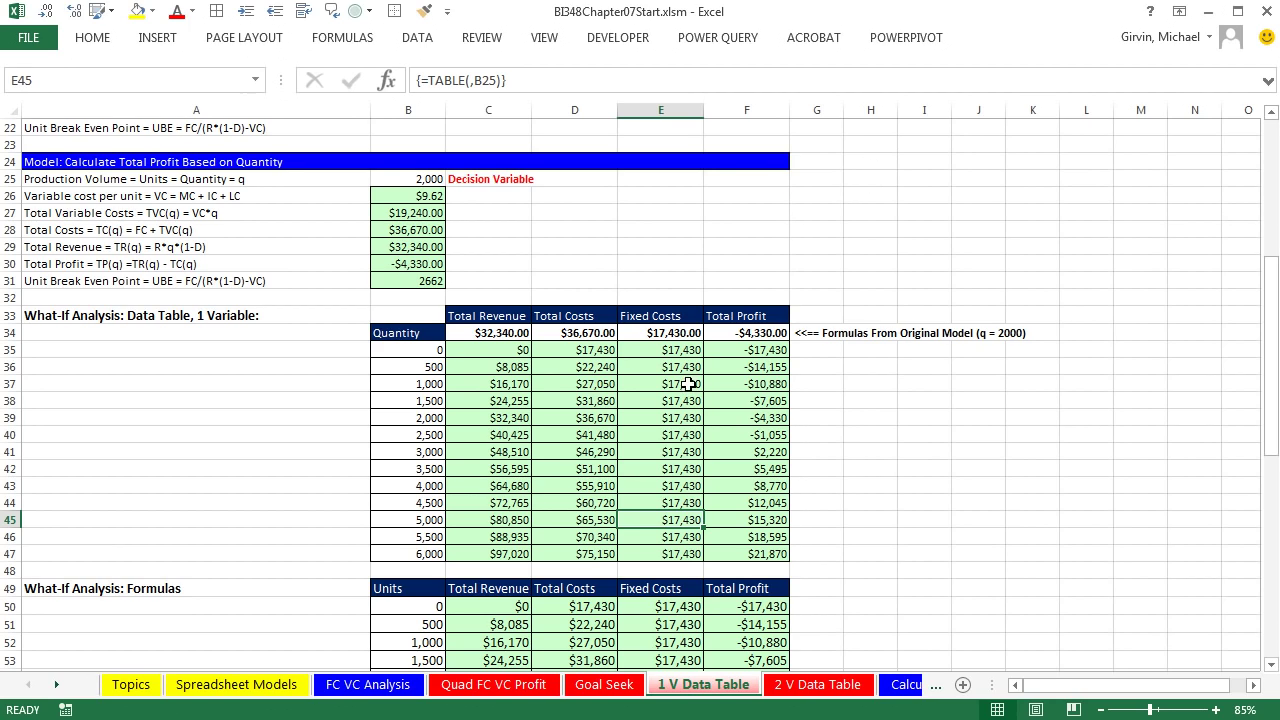
scroll(651, 301, "down", 1)
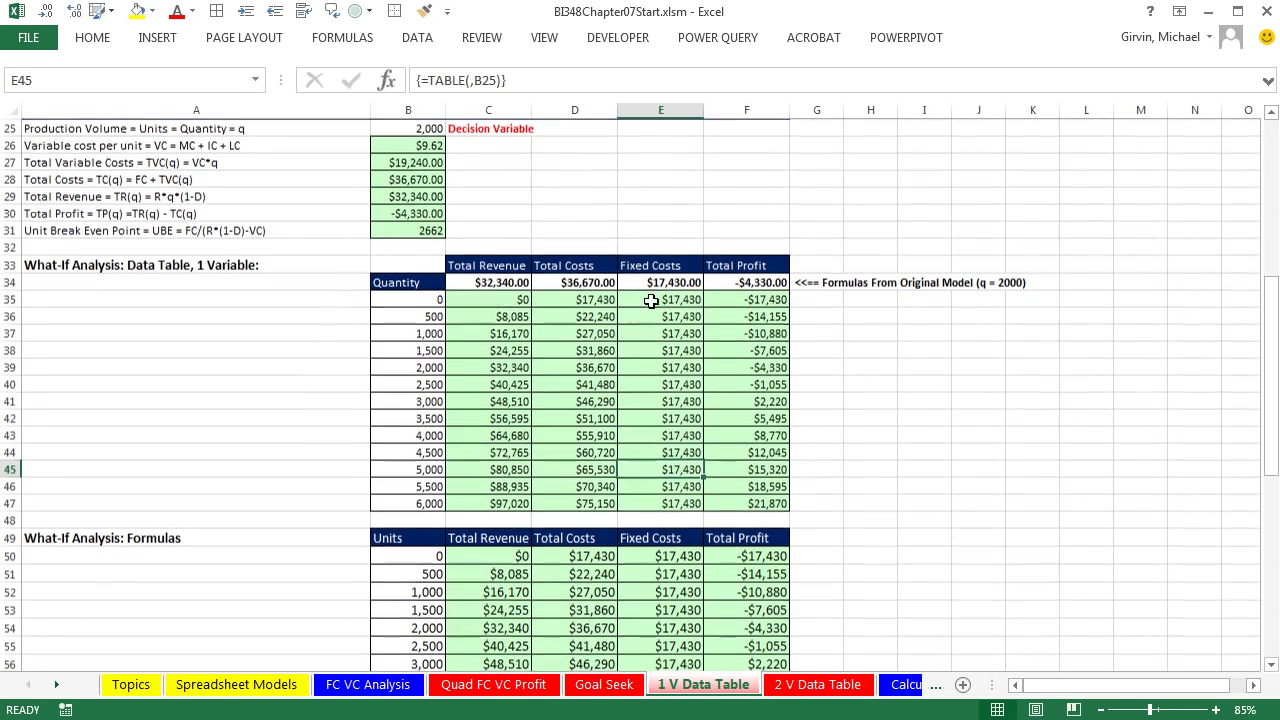
scroll(560, 500, "down", 3)
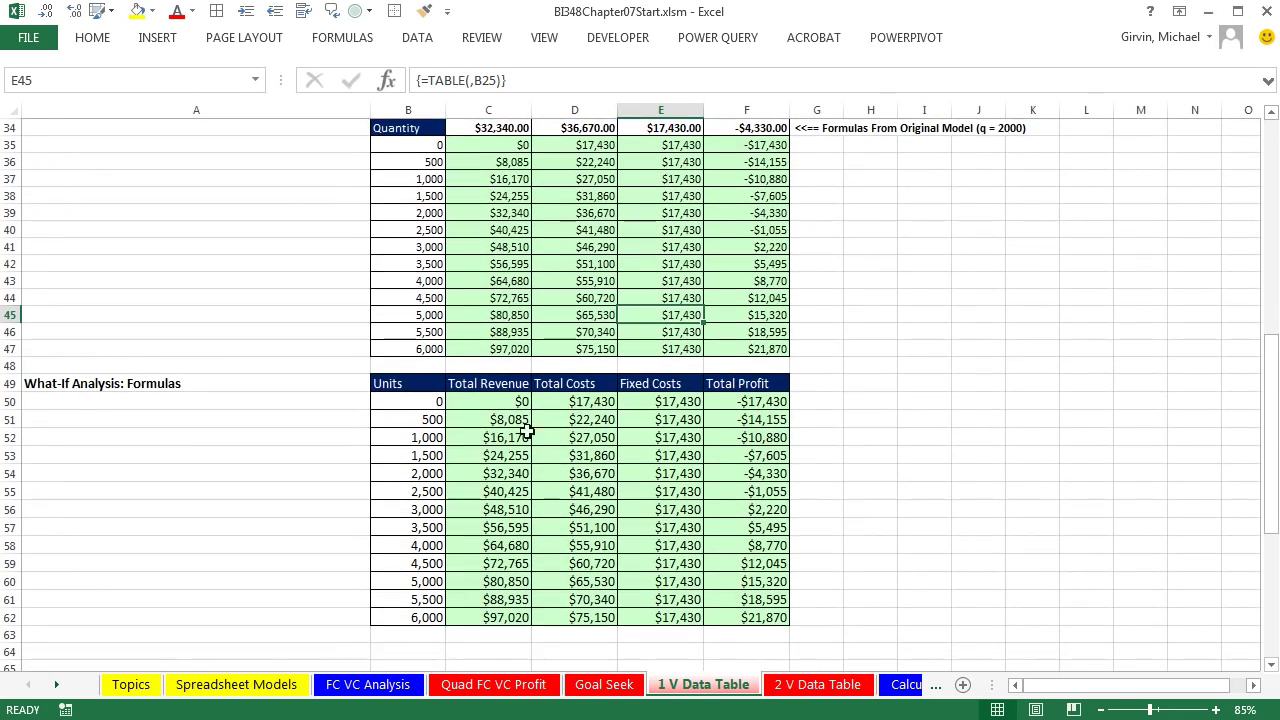
scroll(565, 445, "up", 3)
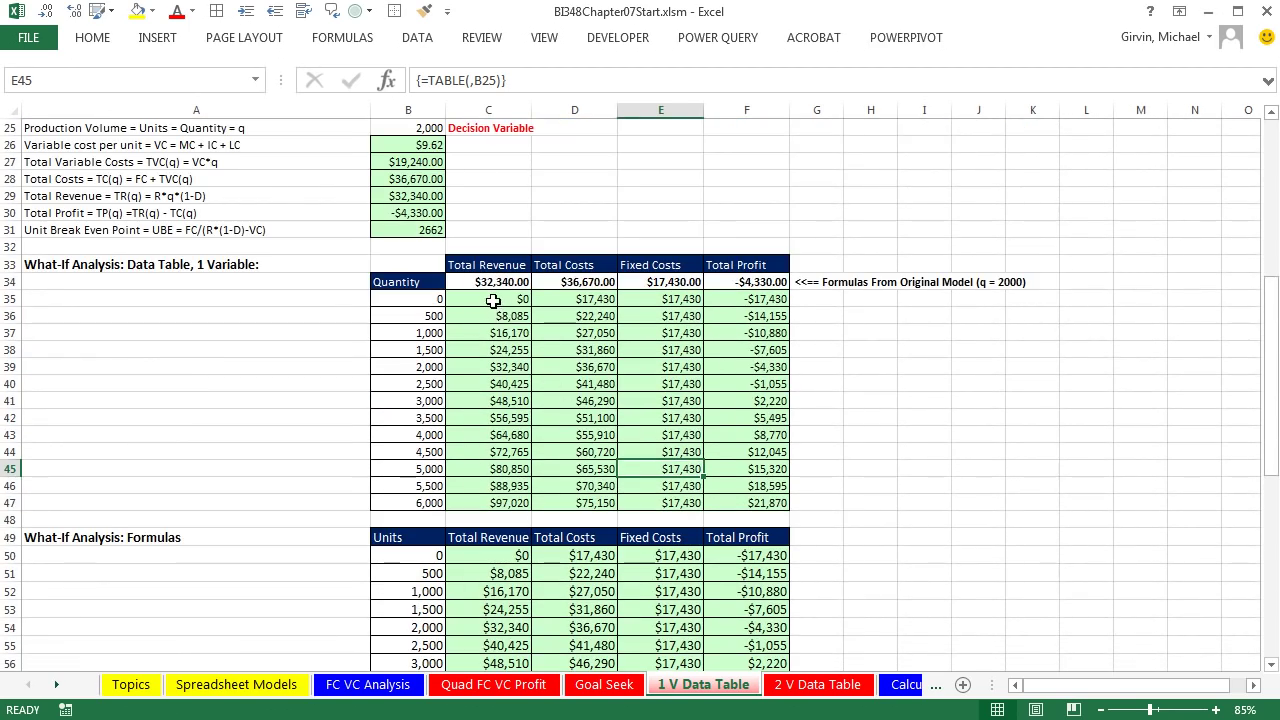
left_click(493, 301)
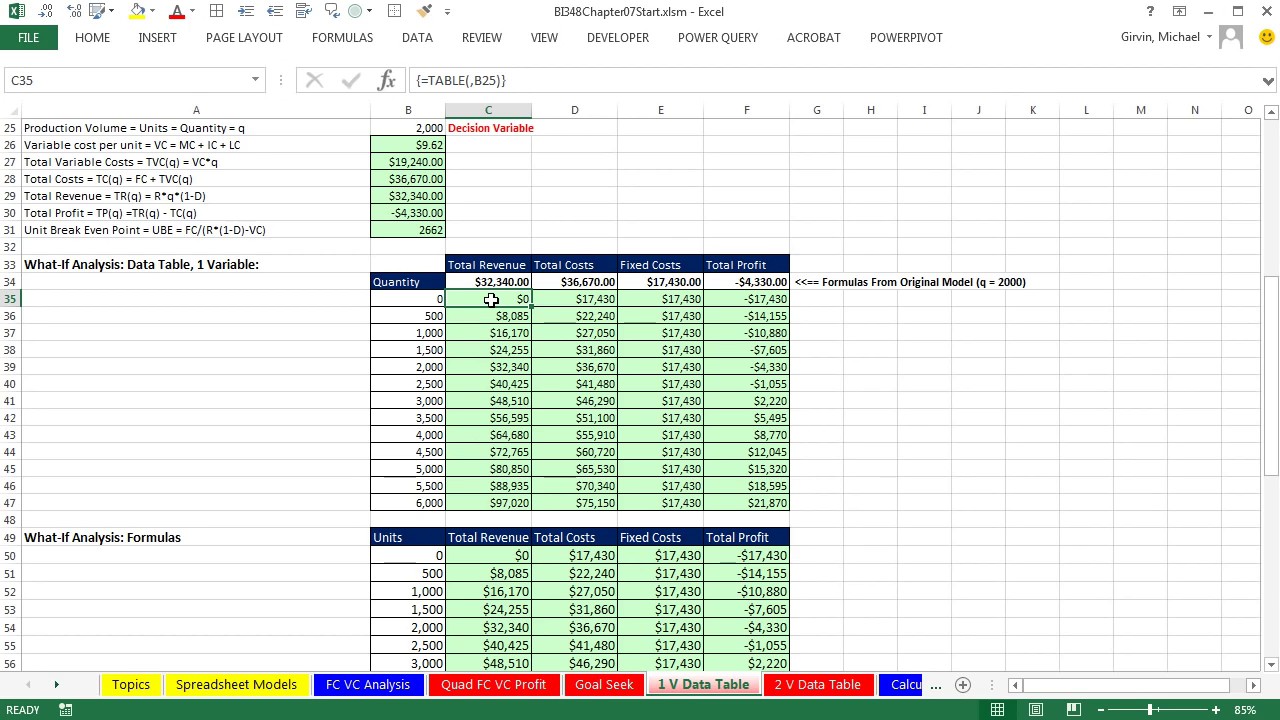
left_click_drag(492, 300, 505, 503)
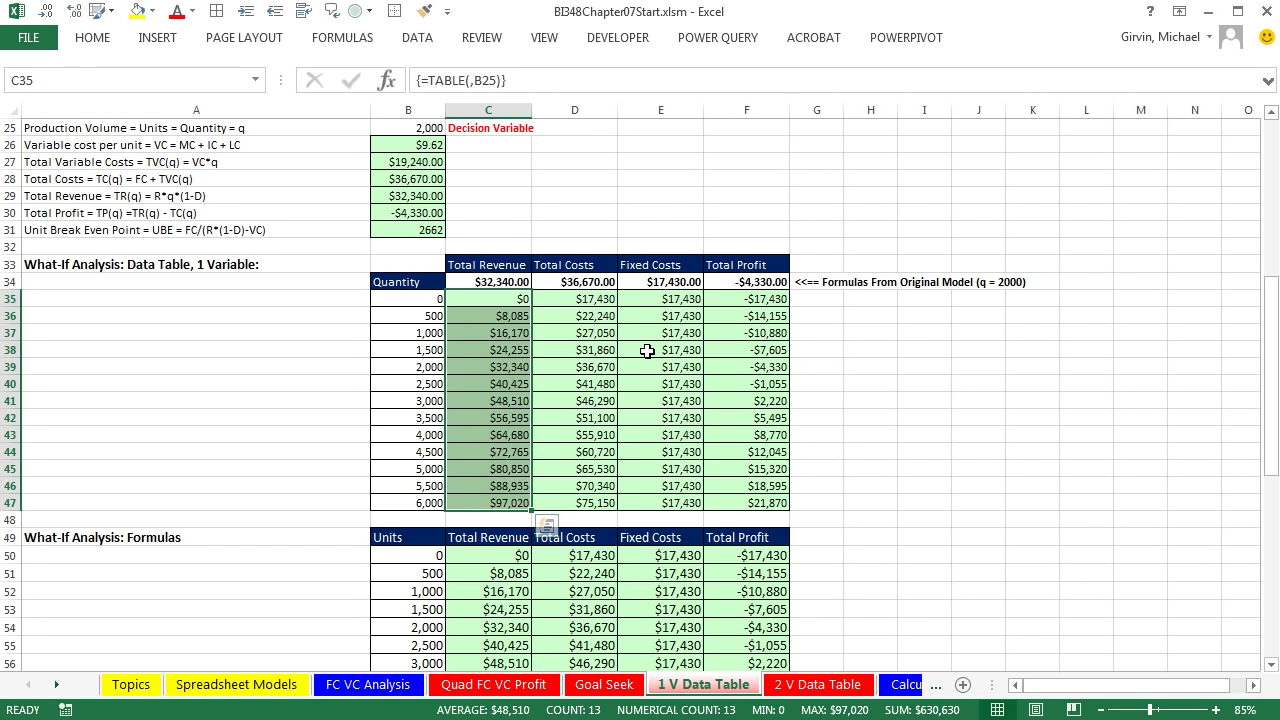
Inspect the first Total Revenue formula, in C50, and its column heading in the formula-based what-if table
scroll(647, 350, "down", 4)
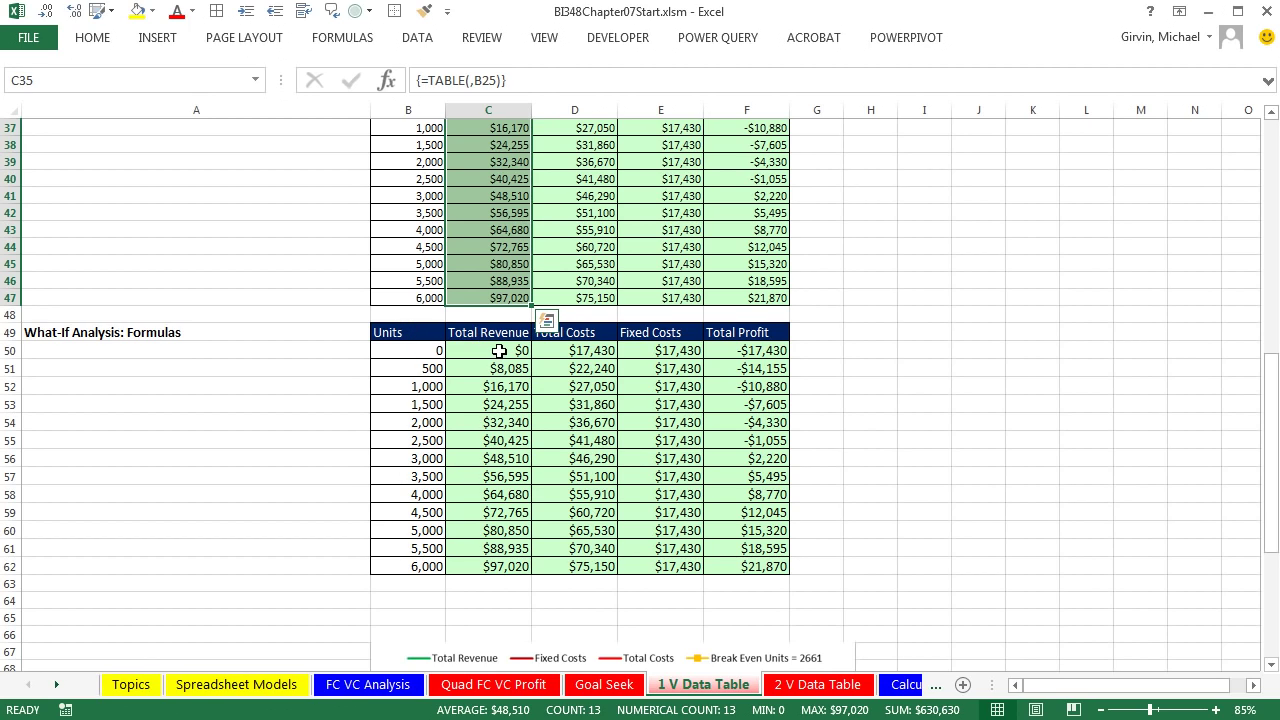
double_click(499, 350)
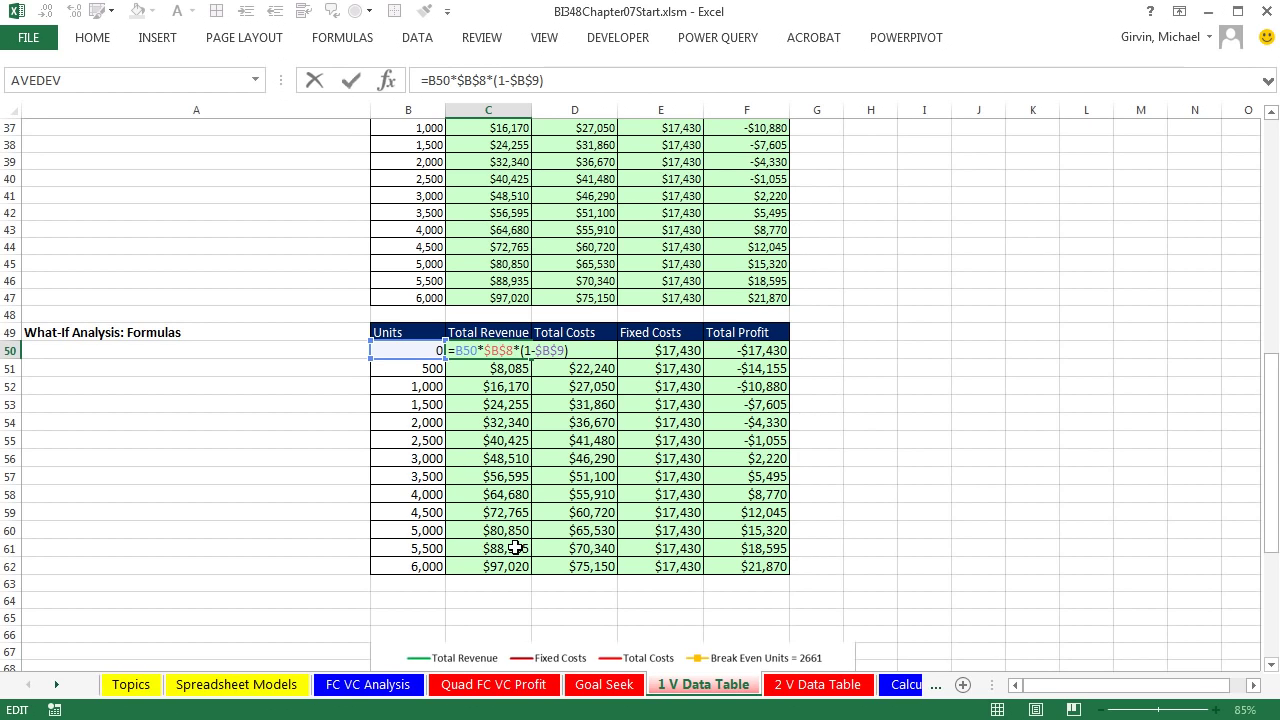
key("ctrl+Return")
left_click(508, 332)
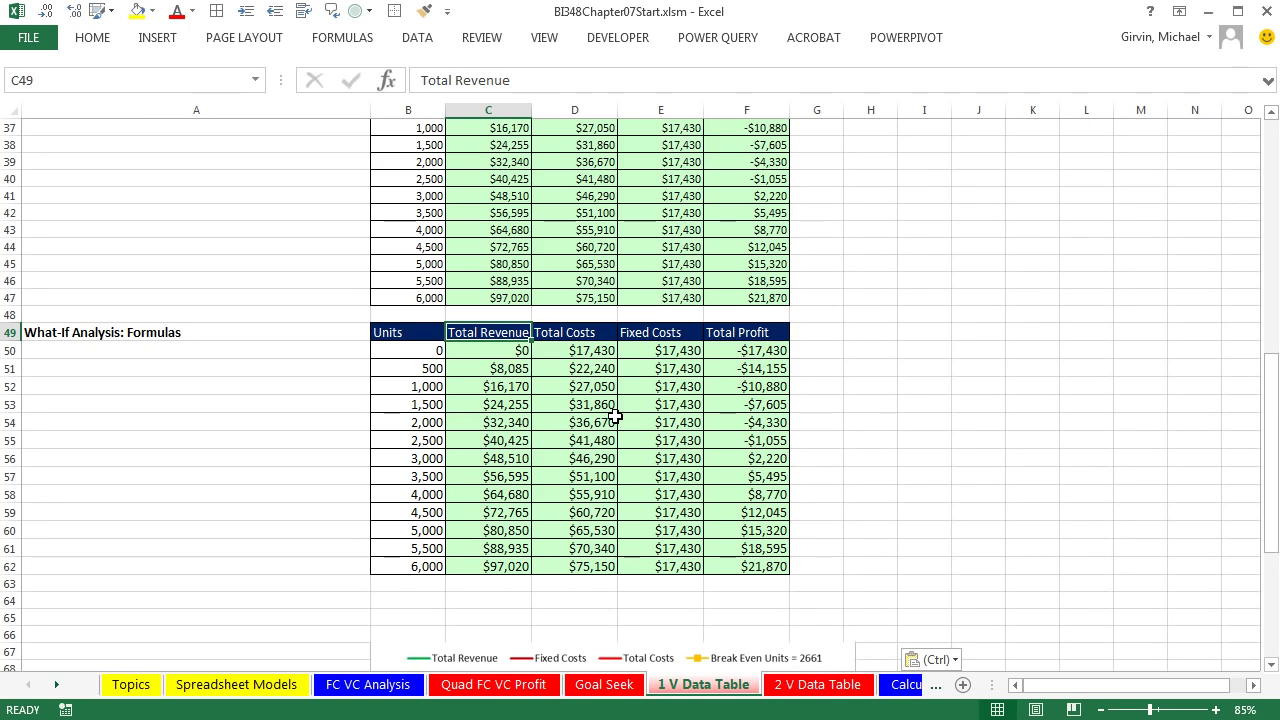
Examine the data table's 2,000-unit row, Quantity and Total Revenue columns, full range B33:F47 and the formula in C34
scroll(614, 415, "up", 4)
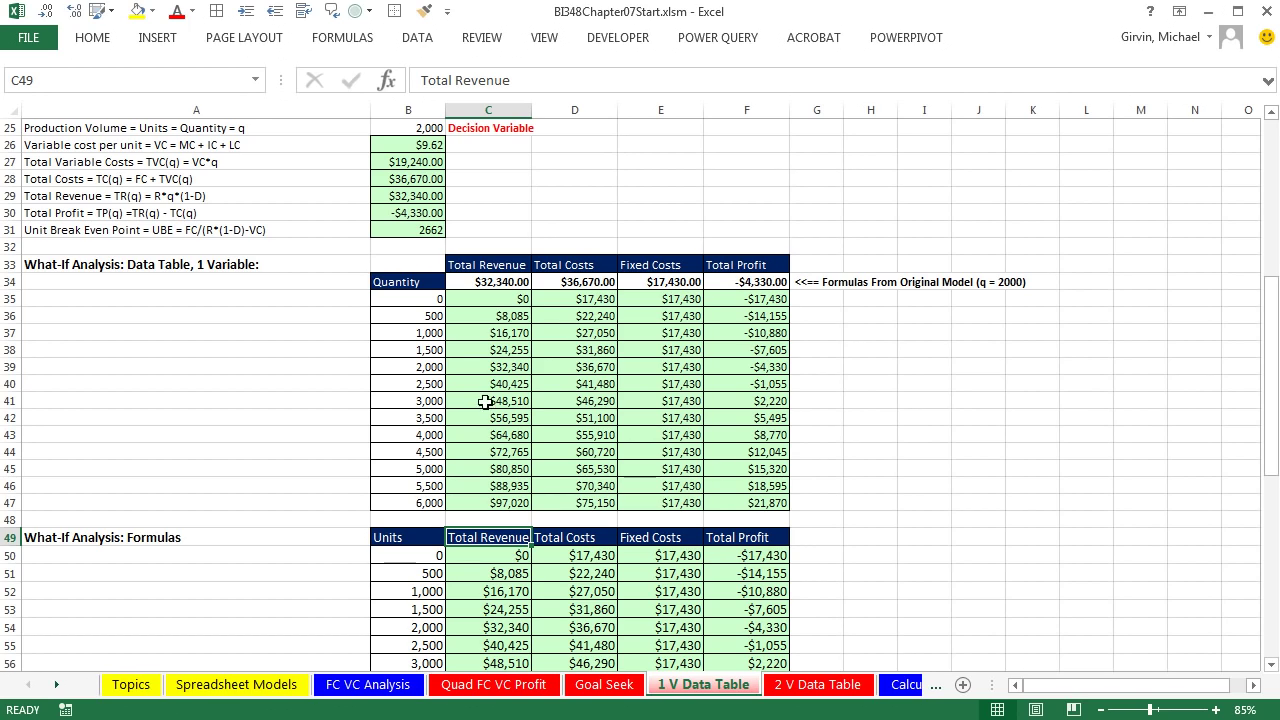
left_click_drag(418, 367, 541, 362)
left_click_drag(736, 366, 740, 364)
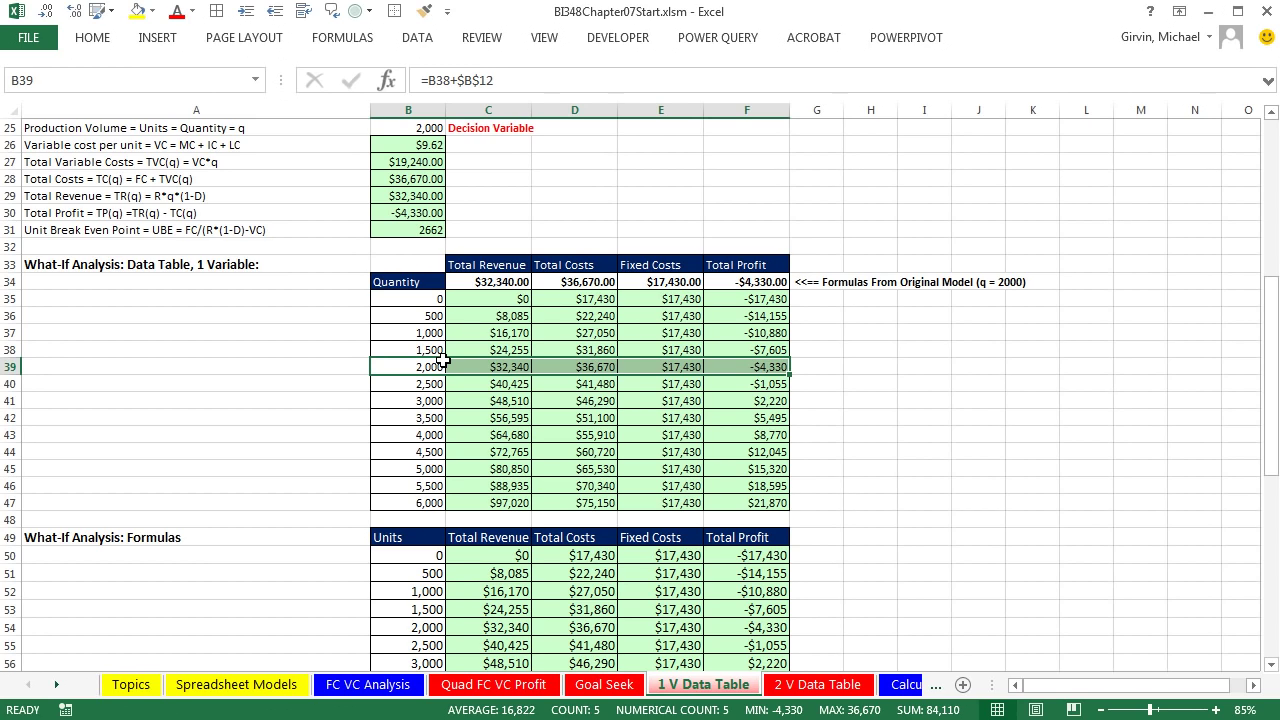
left_click_drag(412, 279, 416, 497)
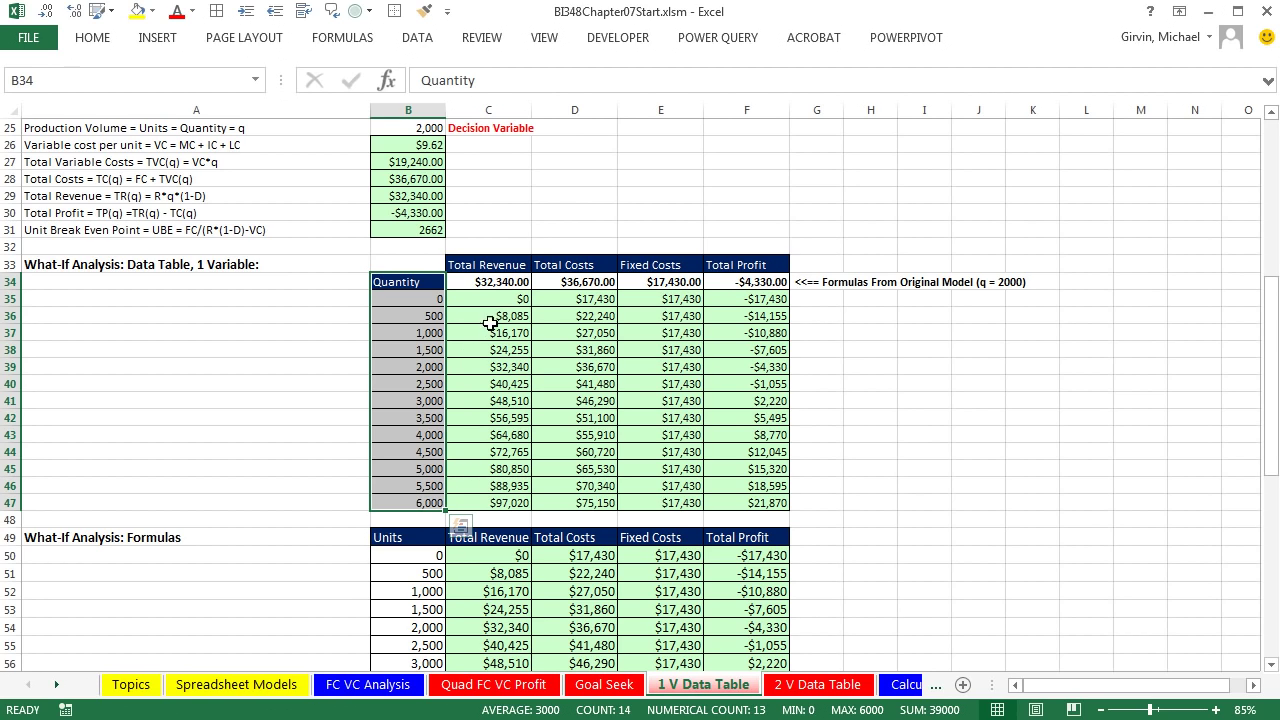
left_click_drag(489, 299, 490, 508)
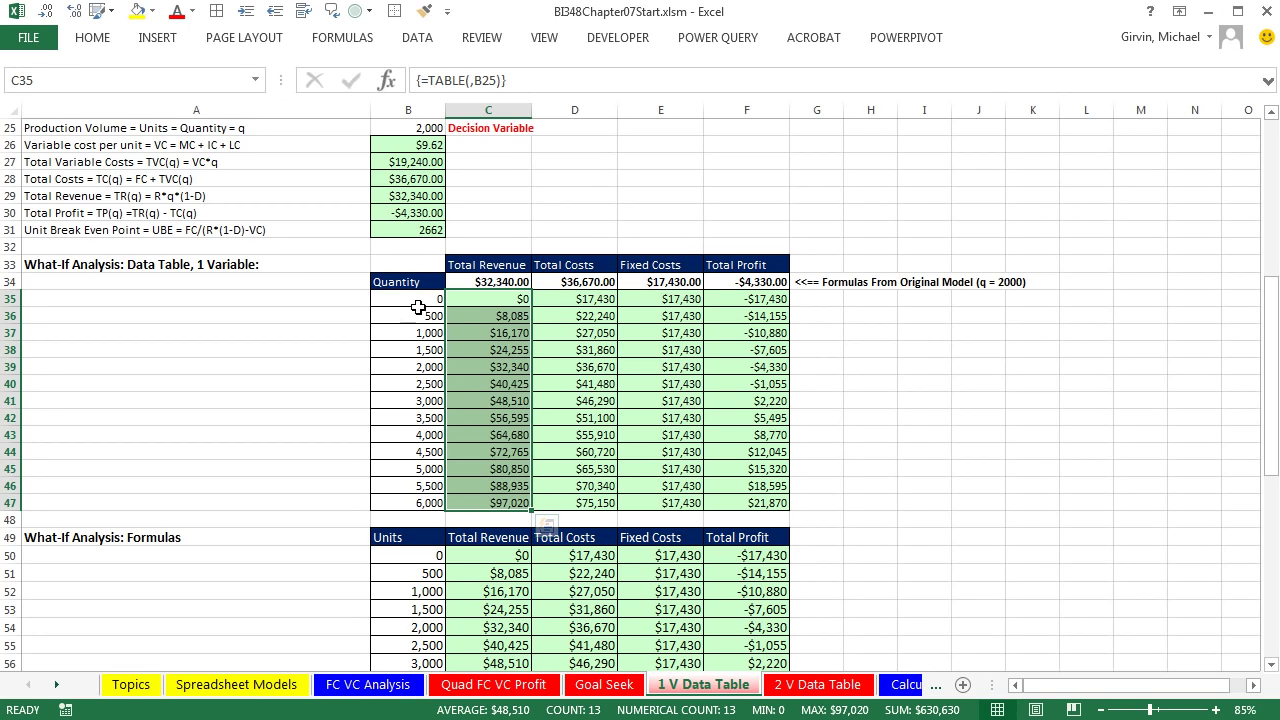
left_click_drag(415, 302, 434, 501)
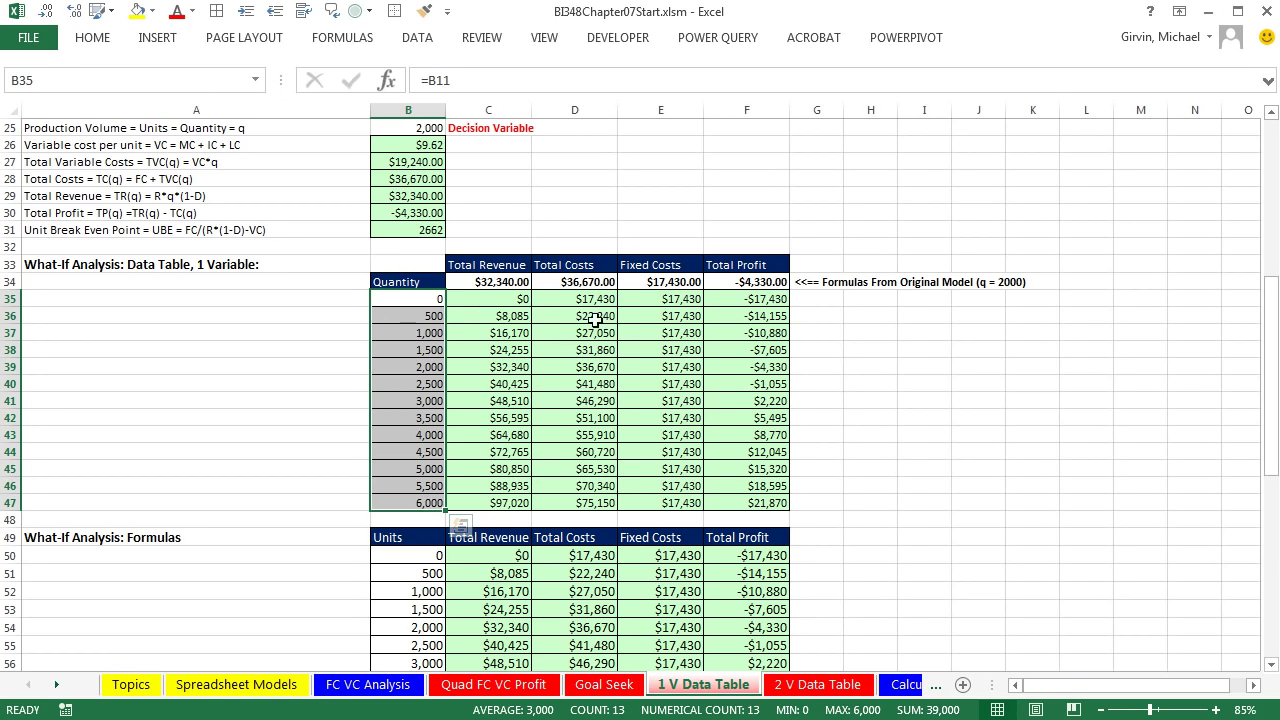
left_click_drag(430, 268, 750, 490)
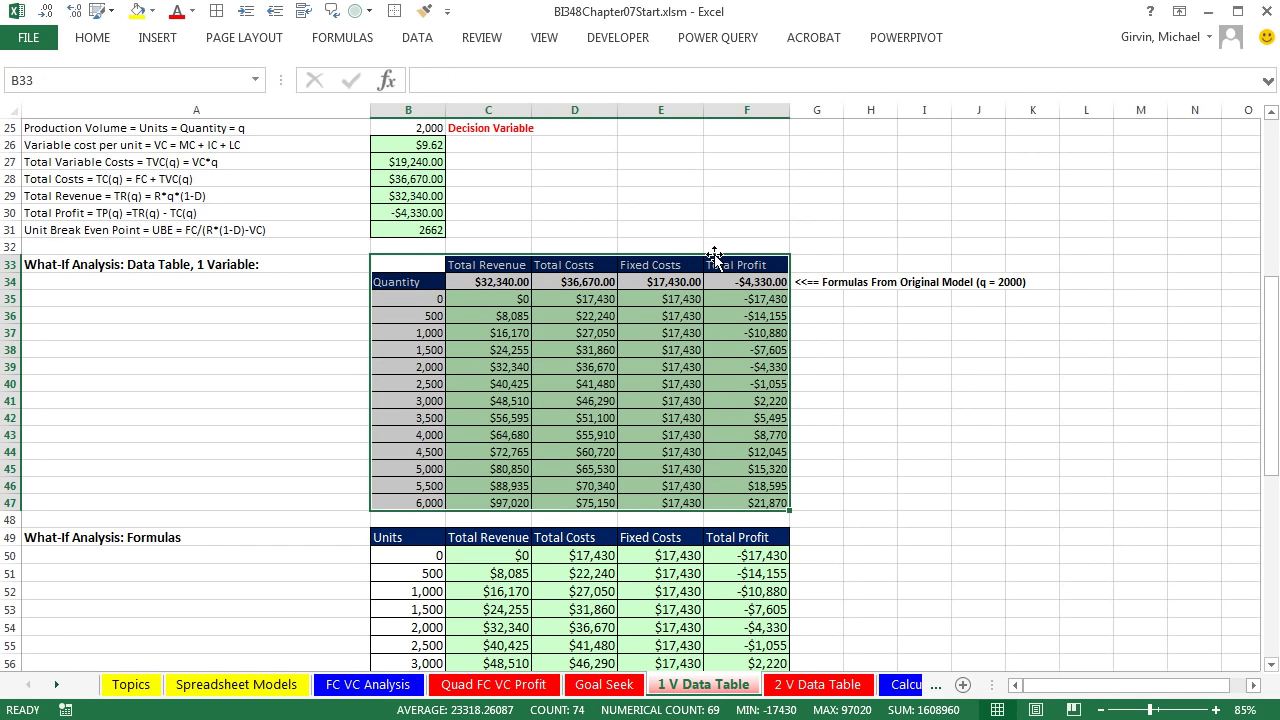
left_click(488, 285)
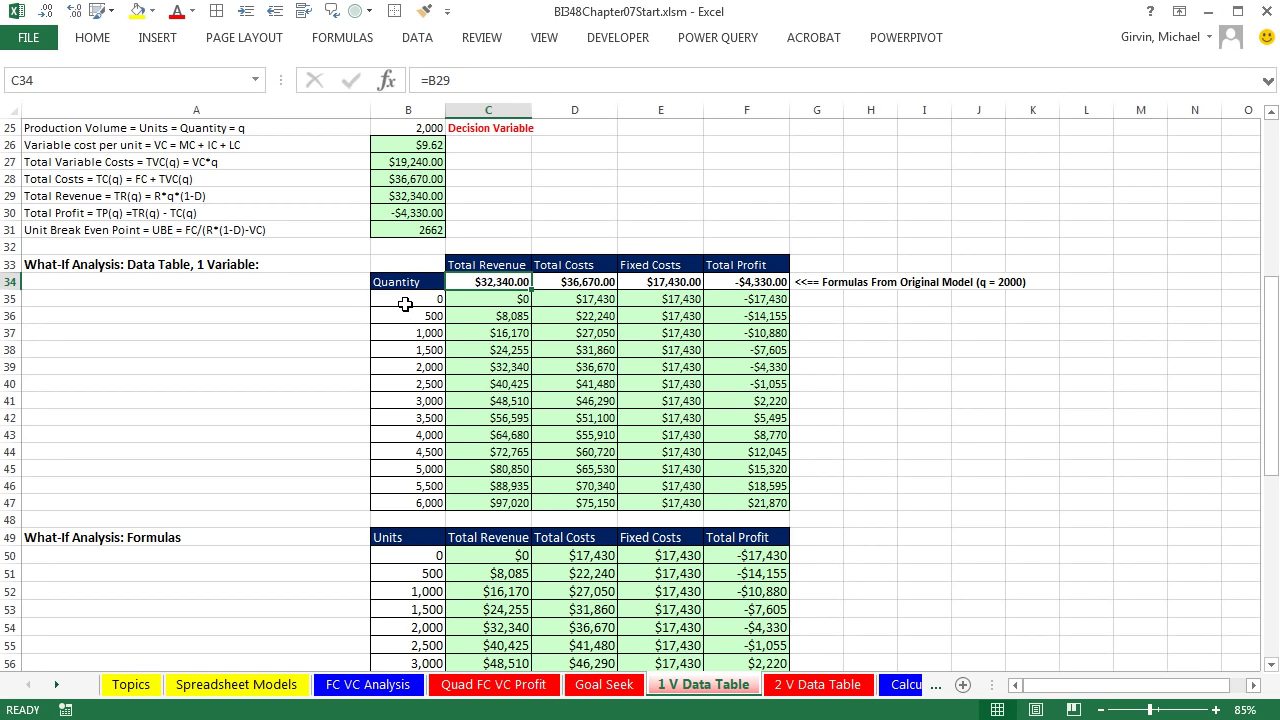
Insert a Scatter with Straight Lines chart from the data table values in B35:F47, leaving out the header and formula rows
left_click_drag(405, 304, 740, 503)
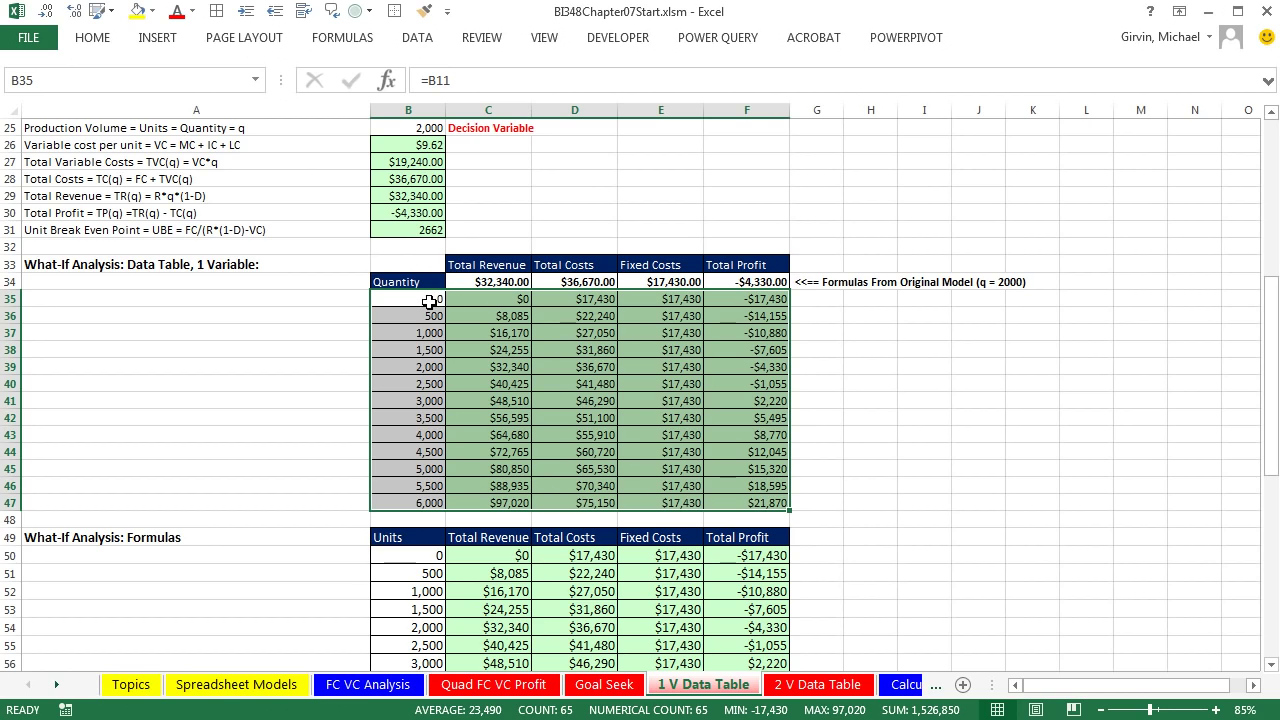
left_click(171, 41)
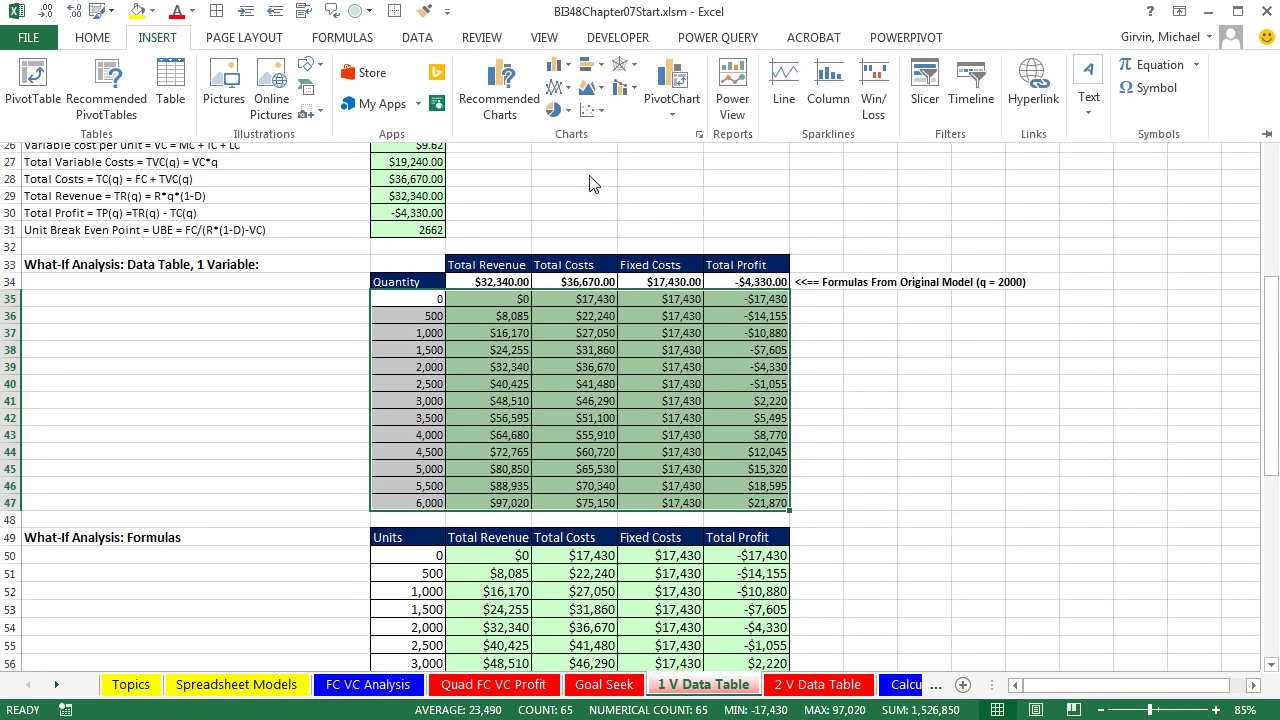
left_click(602, 109)
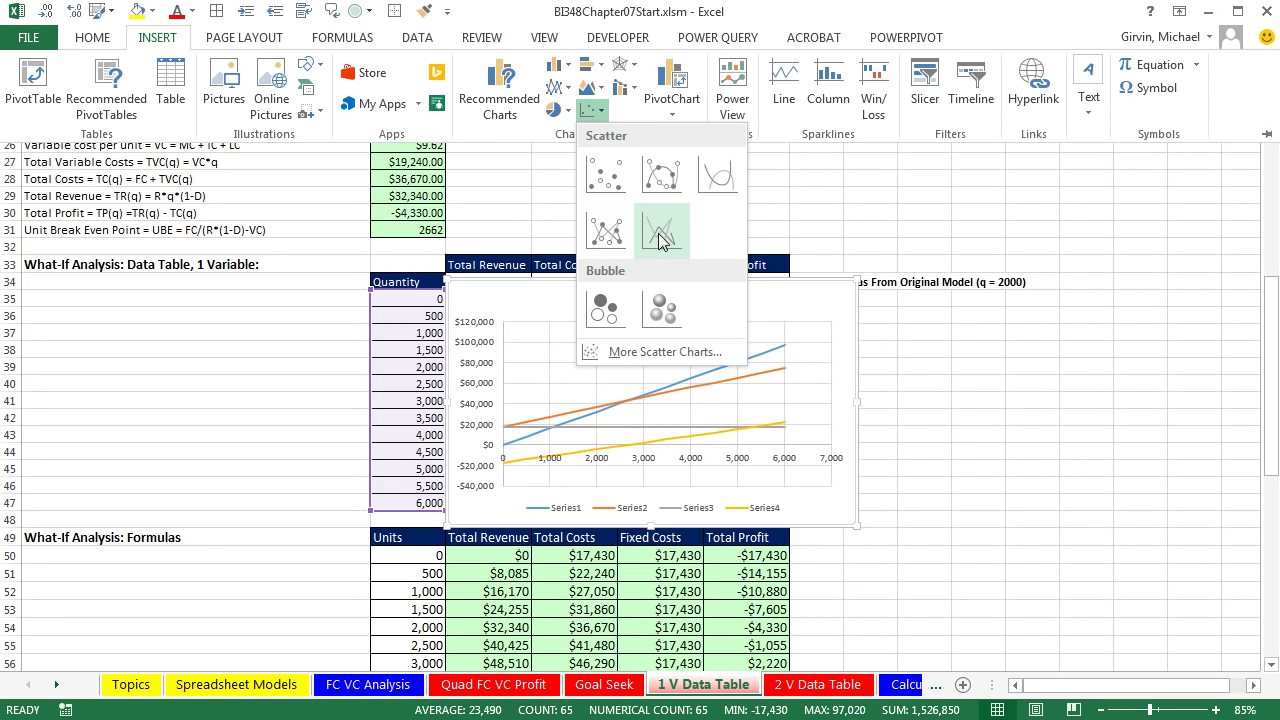
left_click(660, 236)
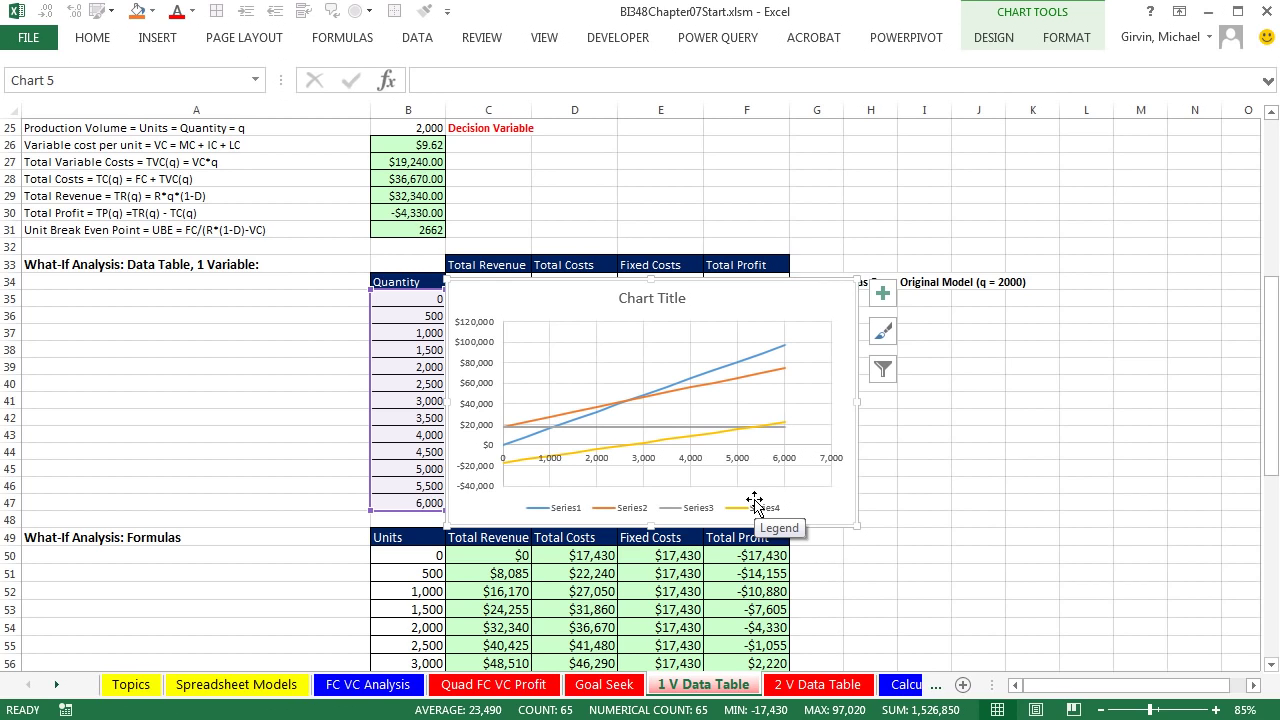
right_click(561, 299)
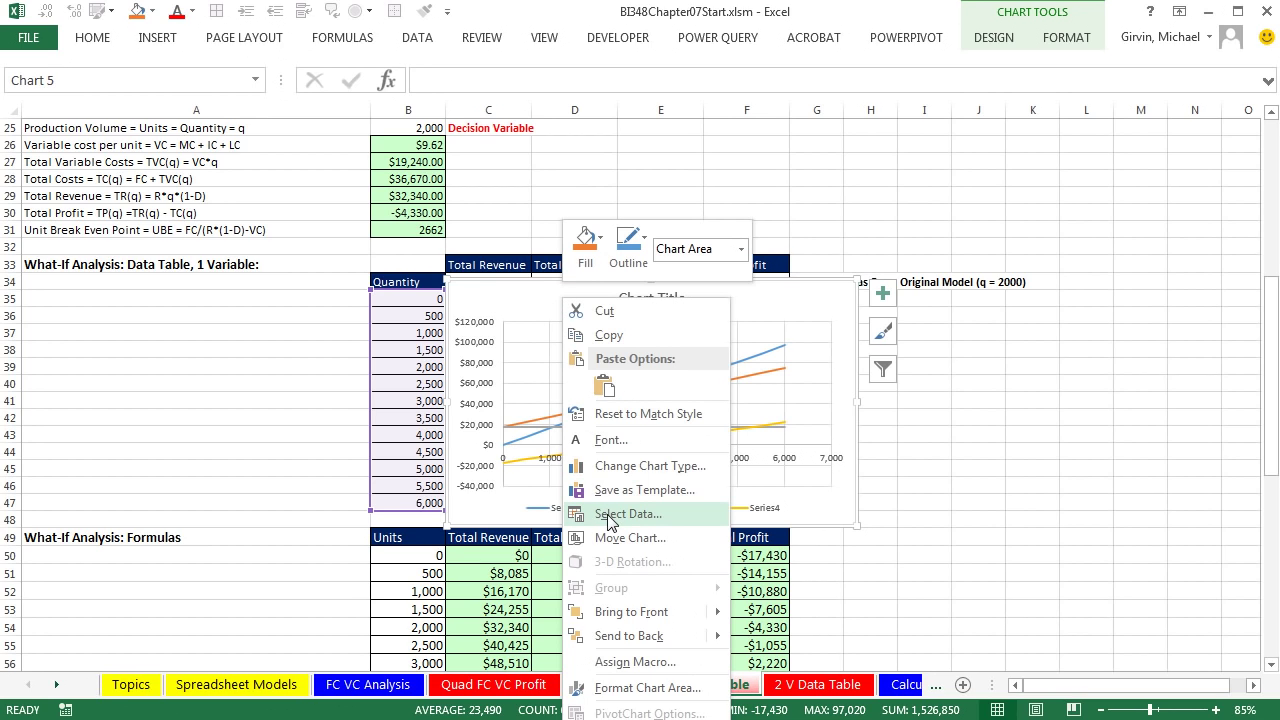
key("Escape")
key("Escape")
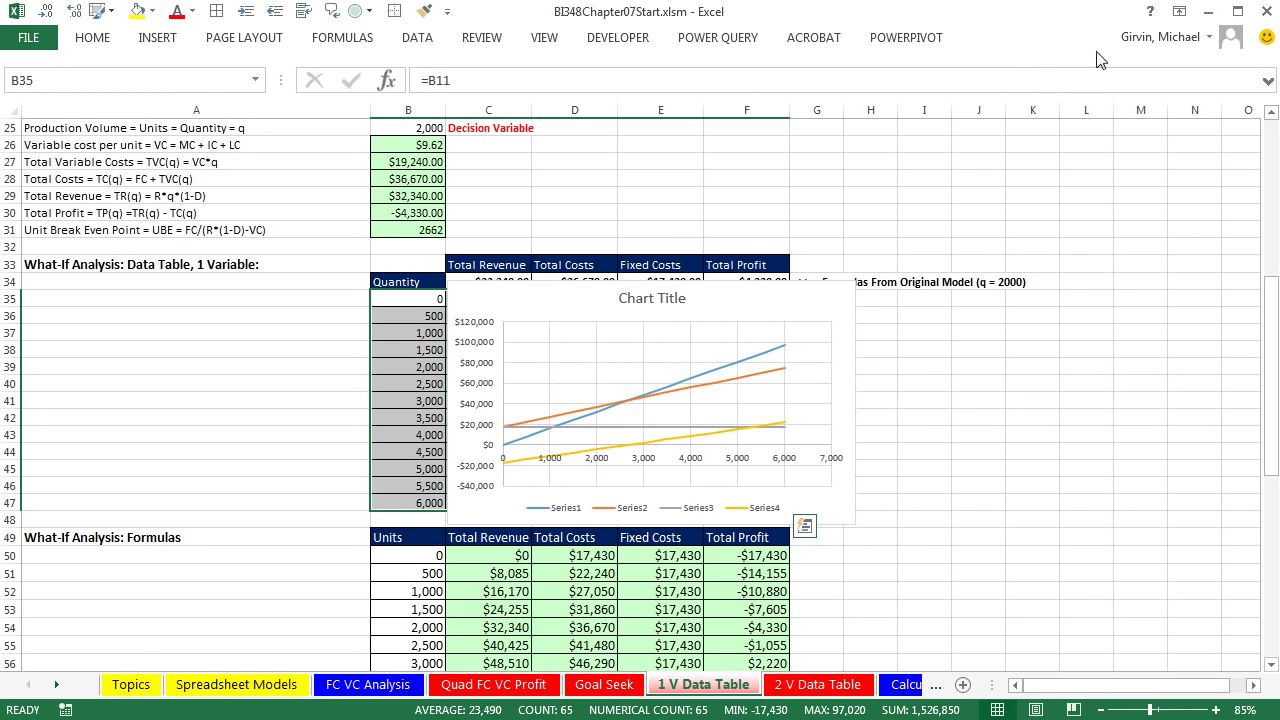
Remove Series4, the Total Profit line, from the new scatter chart's data source
left_click(759, 297)
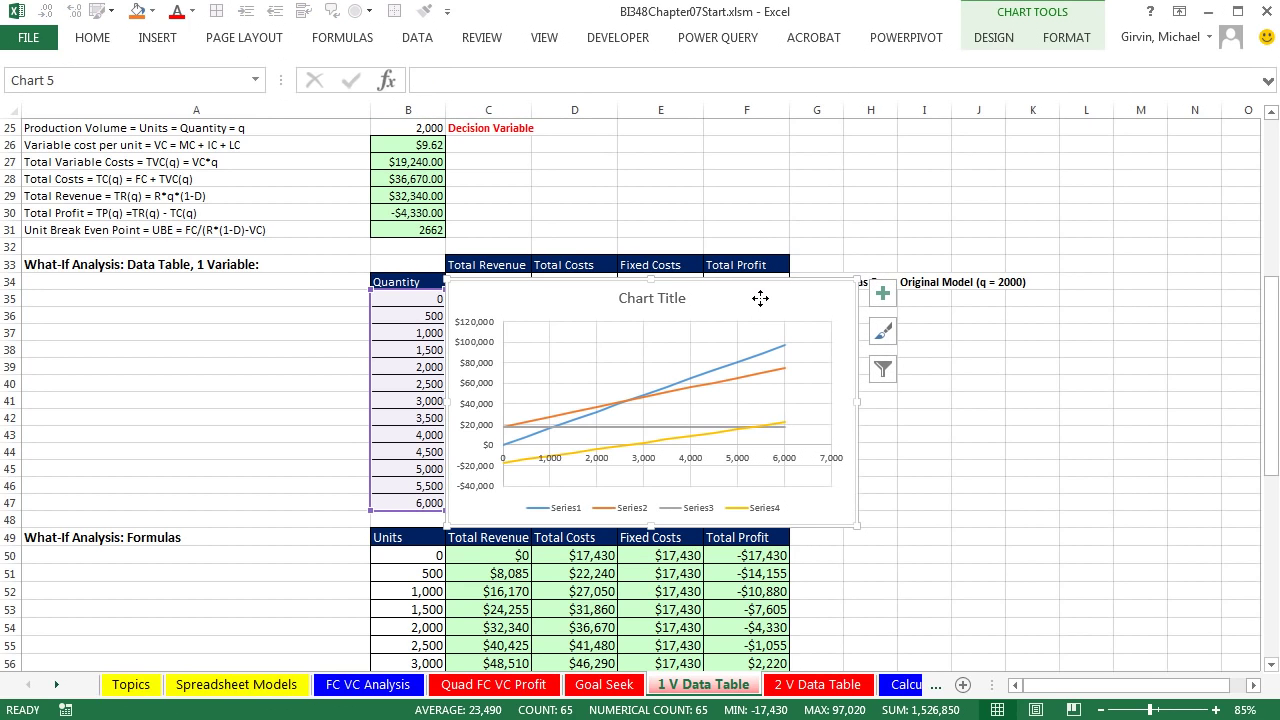
left_click(986, 48)
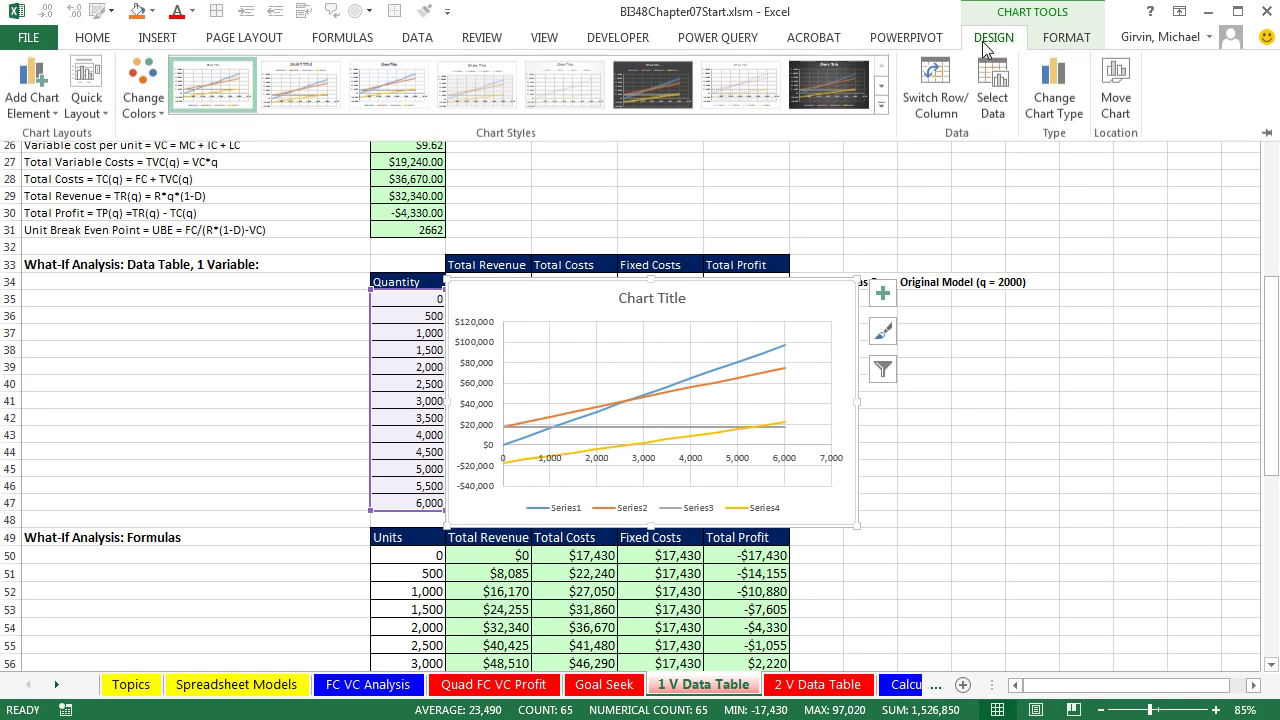
left_click(991, 110)
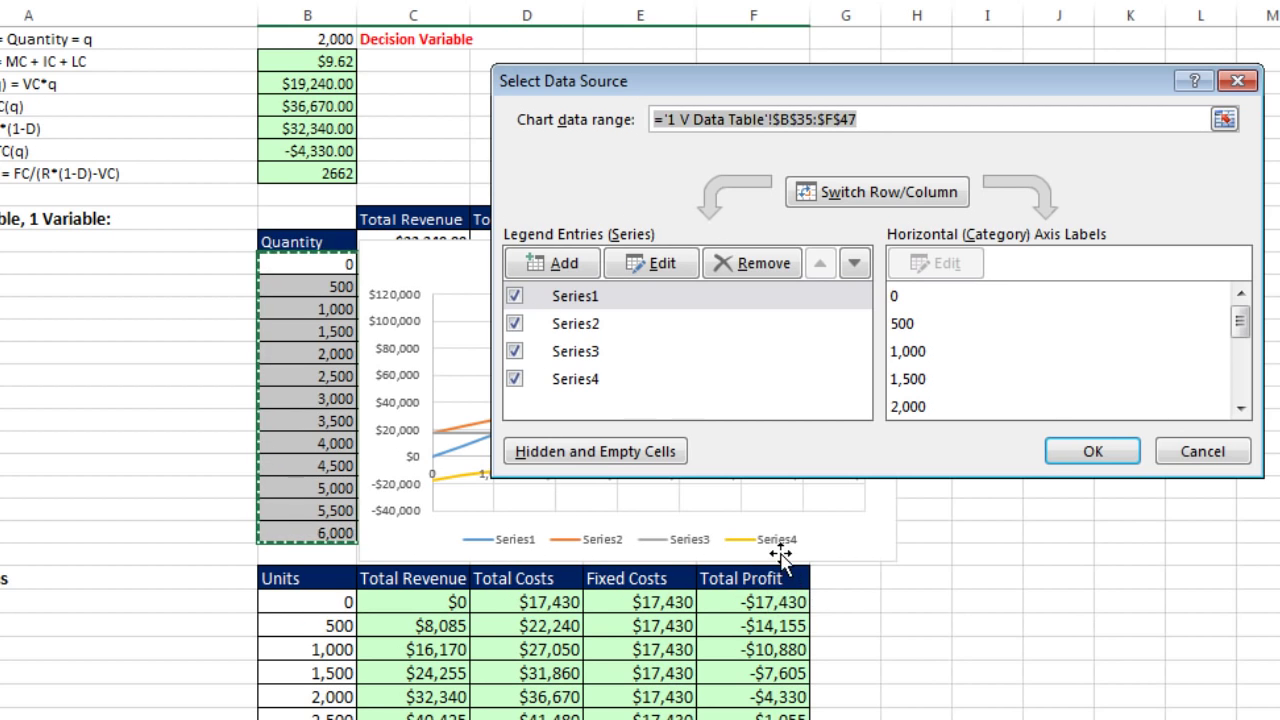
left_click(579, 382)
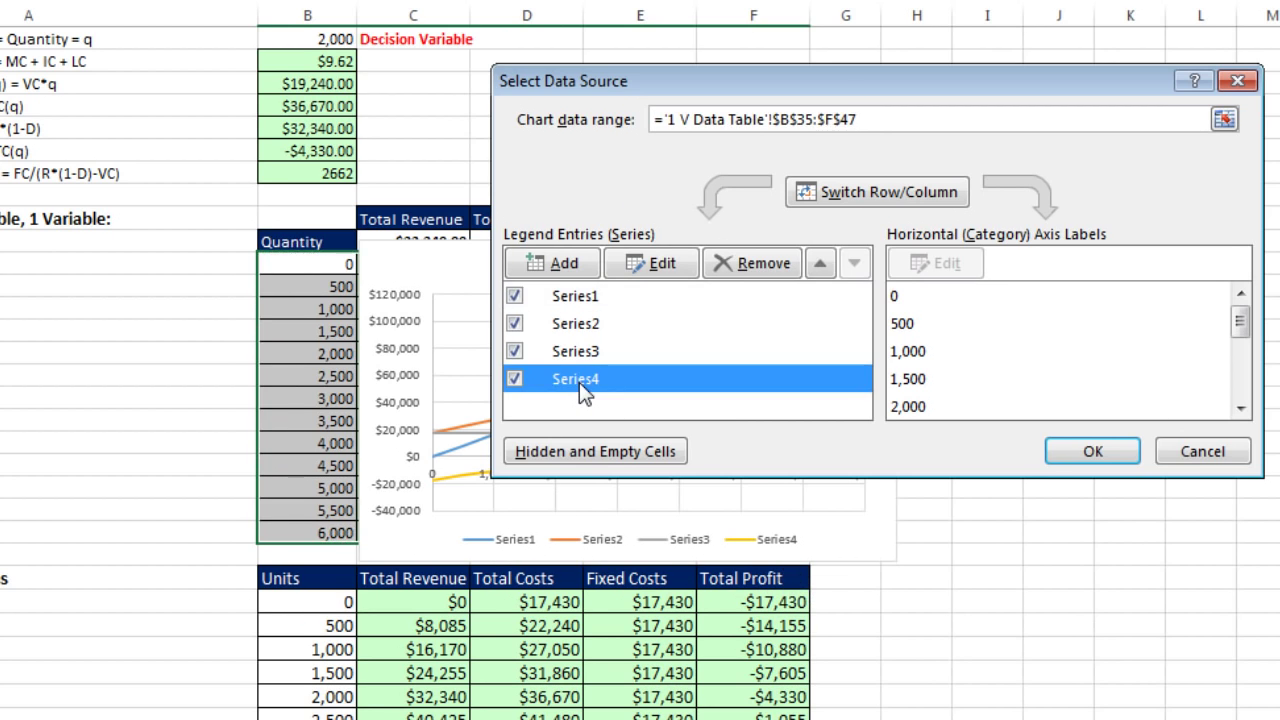
left_click(755, 264)
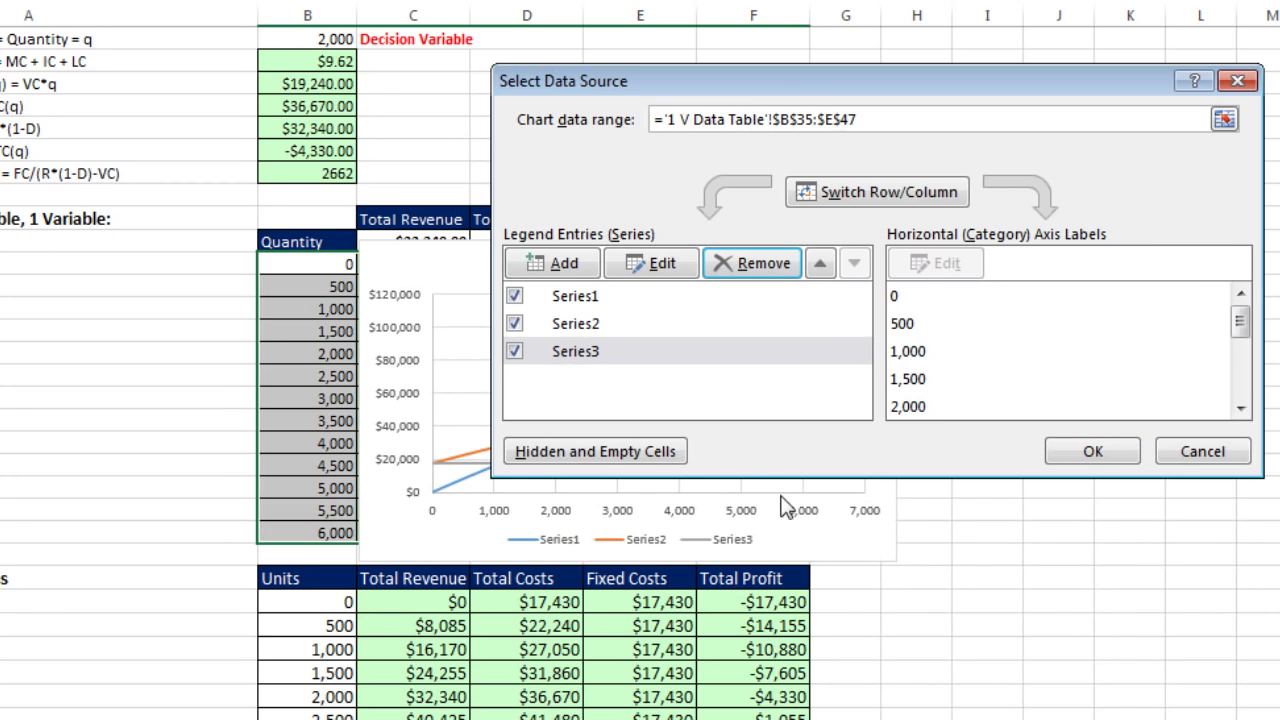
Name the chart's Series1 by referencing the Total Revenue heading in cell C33
left_click(582, 298)
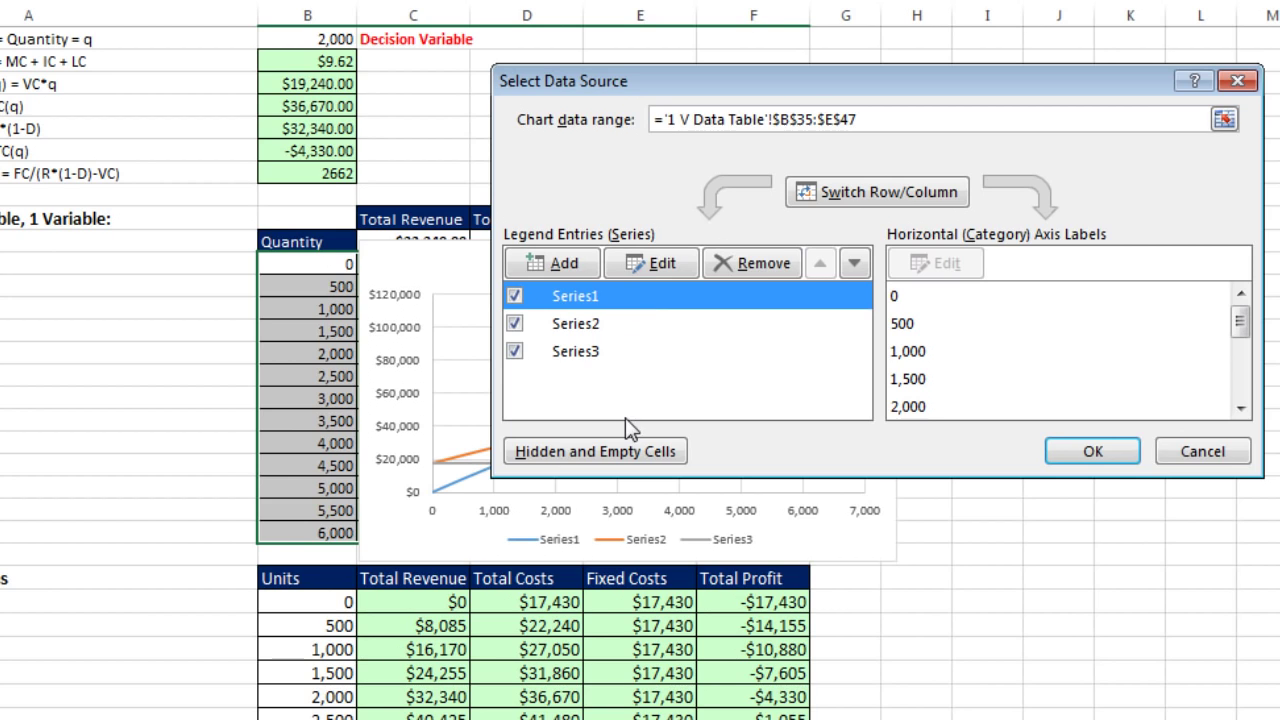
left_click(665, 267)
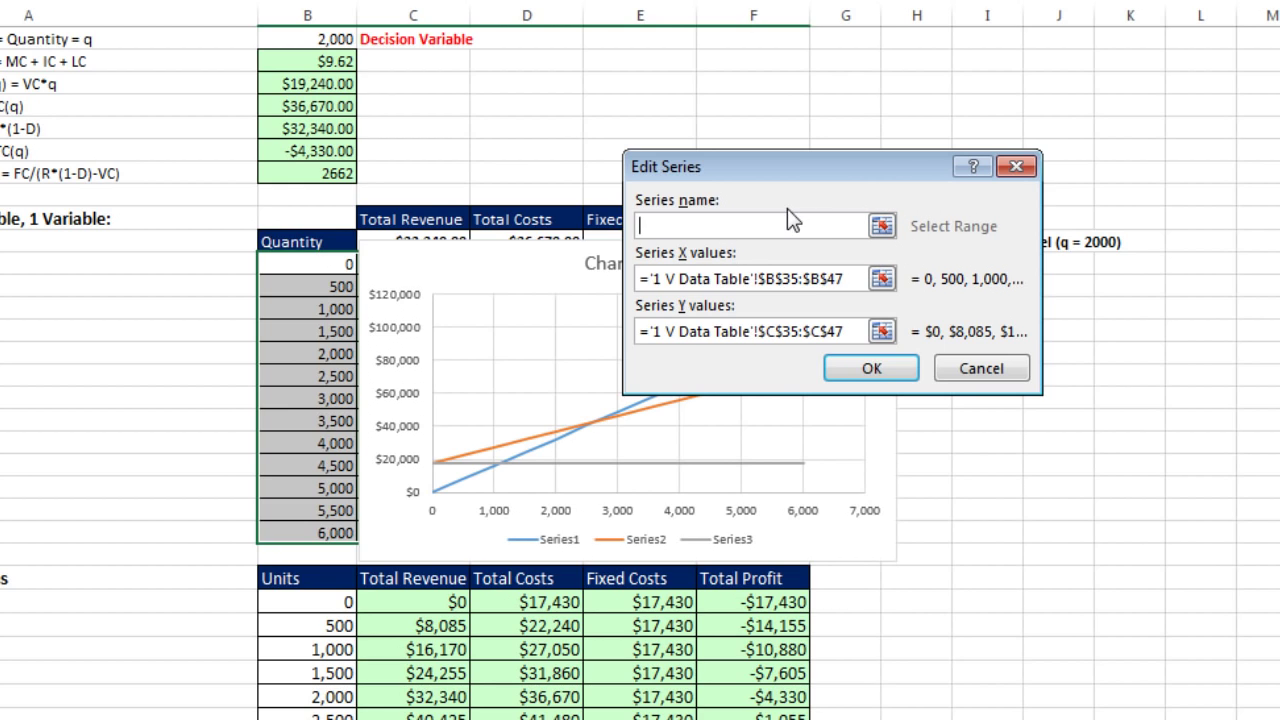
left_click(399, 222)
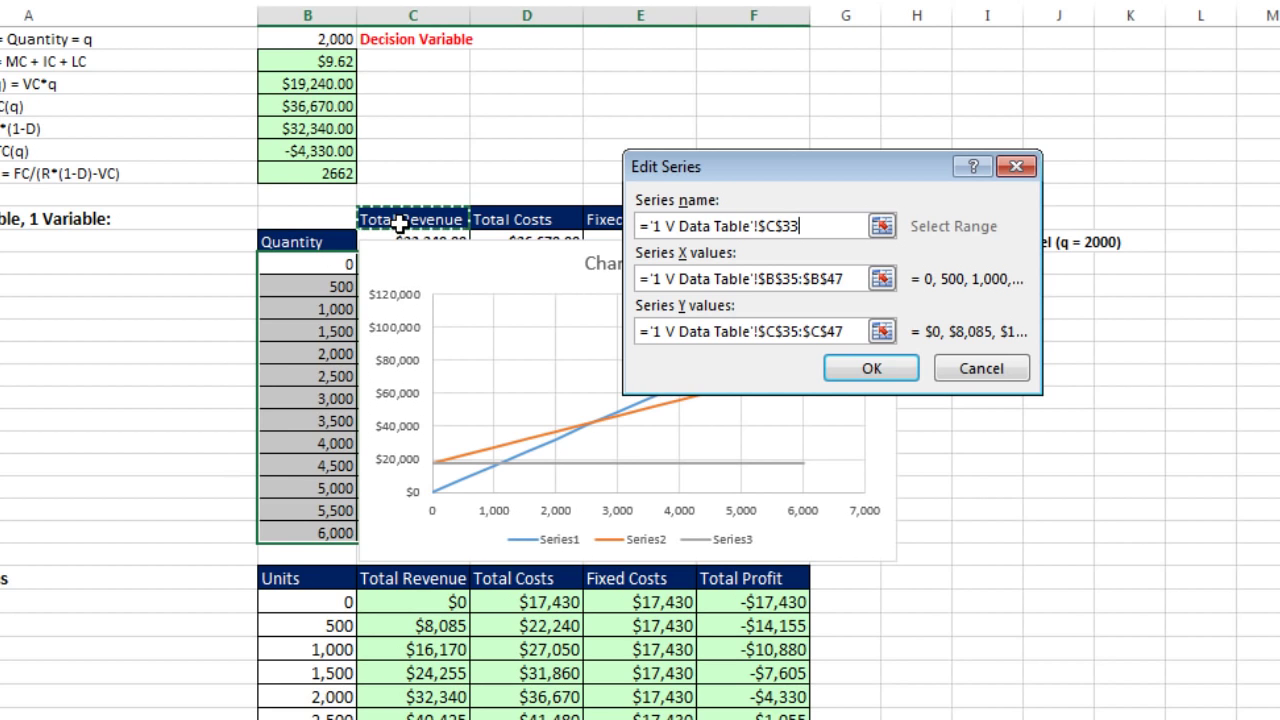
left_click(870, 370)
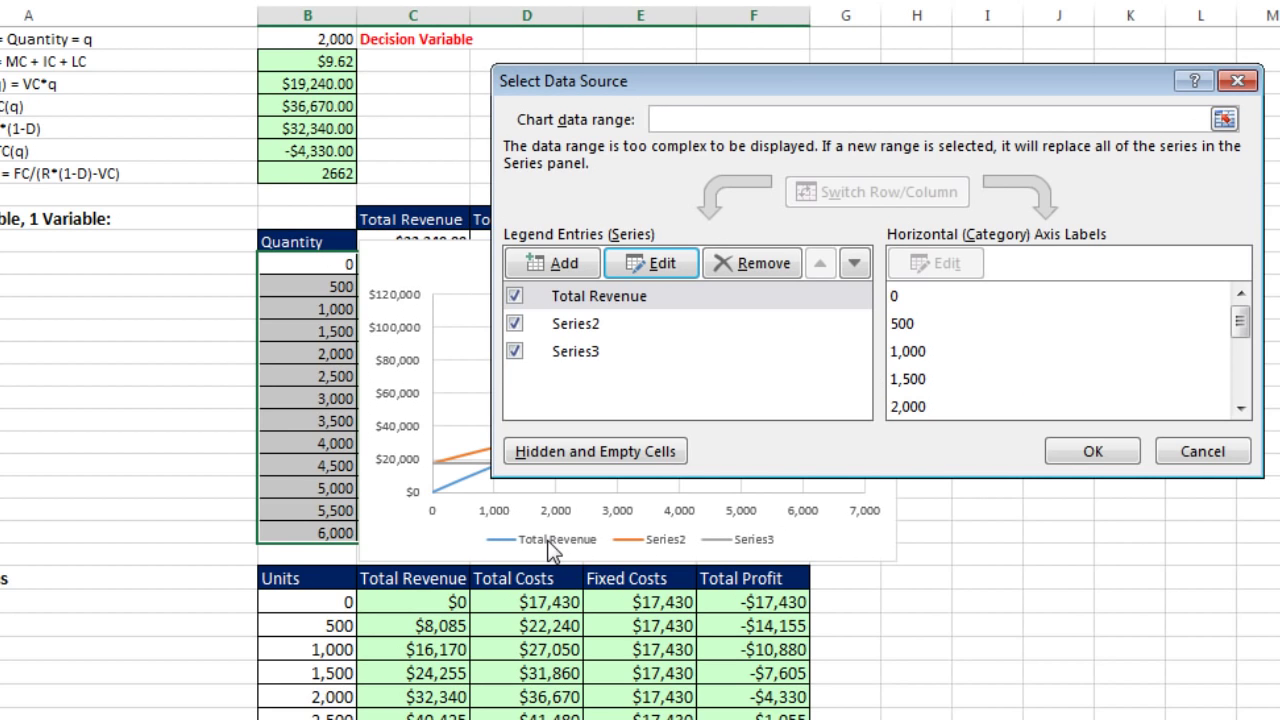
Name the chart's Series2 by referencing the Total Costs heading in cell D33
left_click(560, 328)
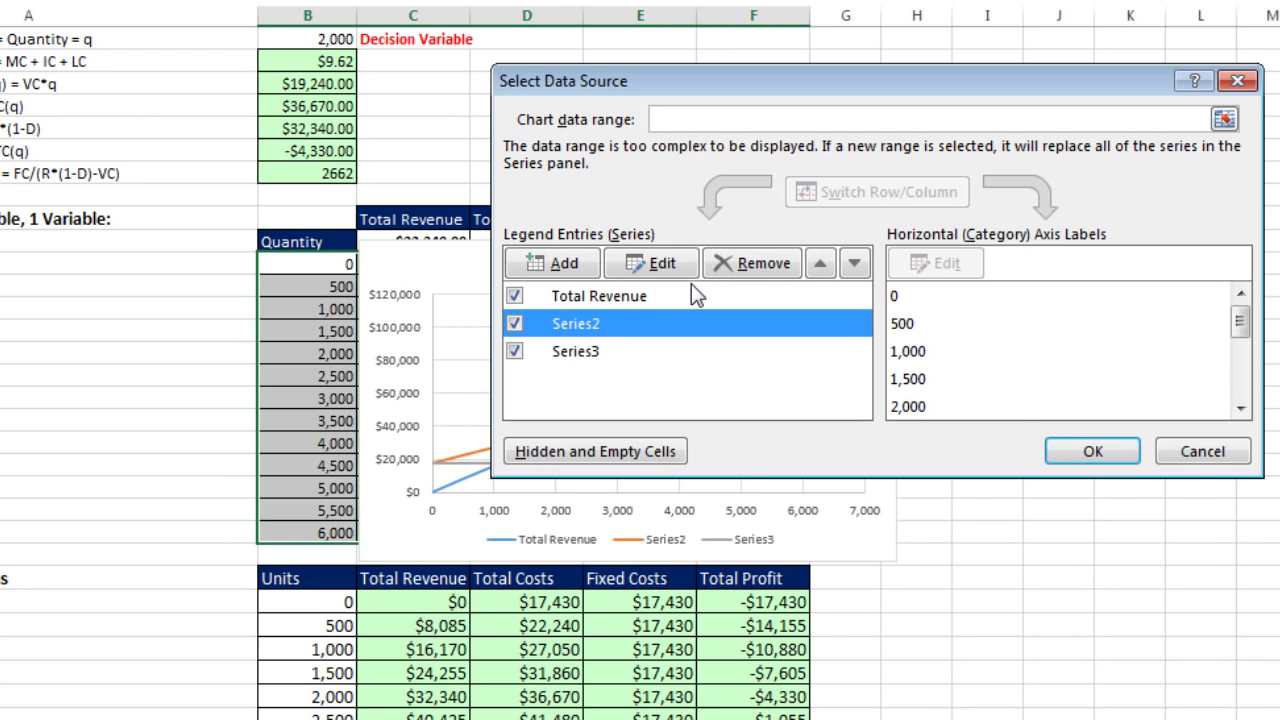
left_click(660, 263)
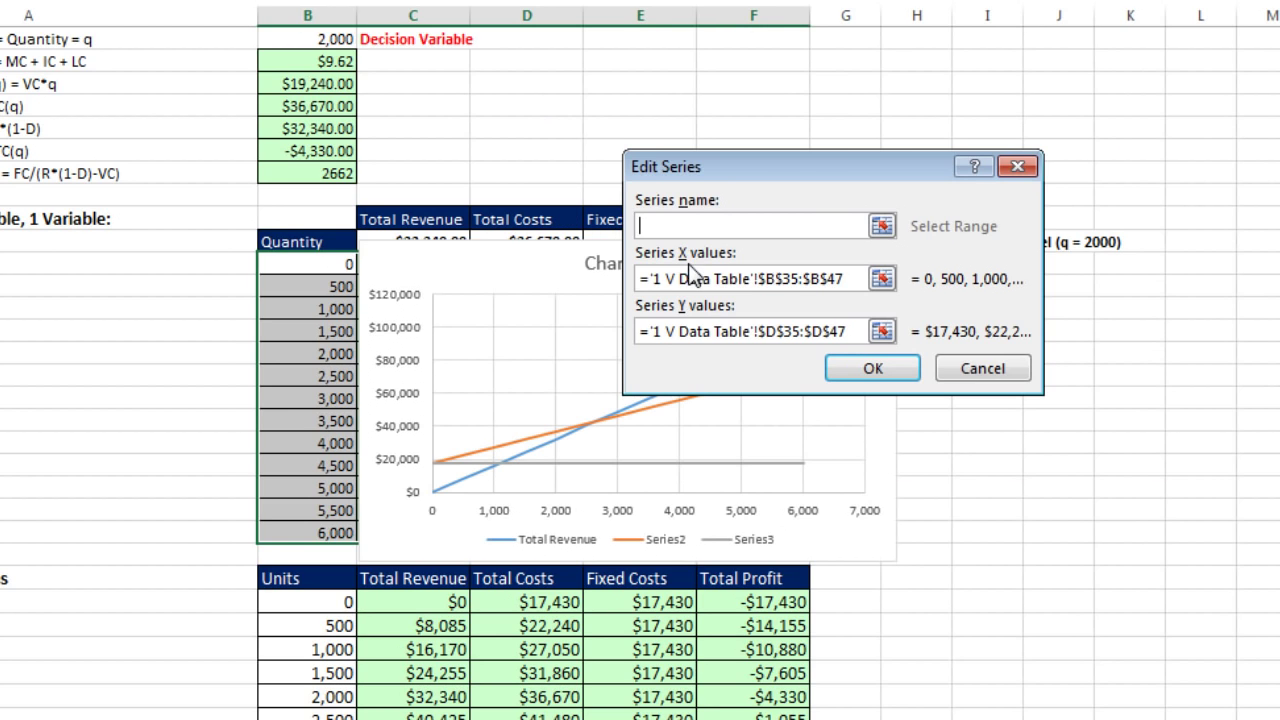
left_click(566, 219)
left_click(873, 368)
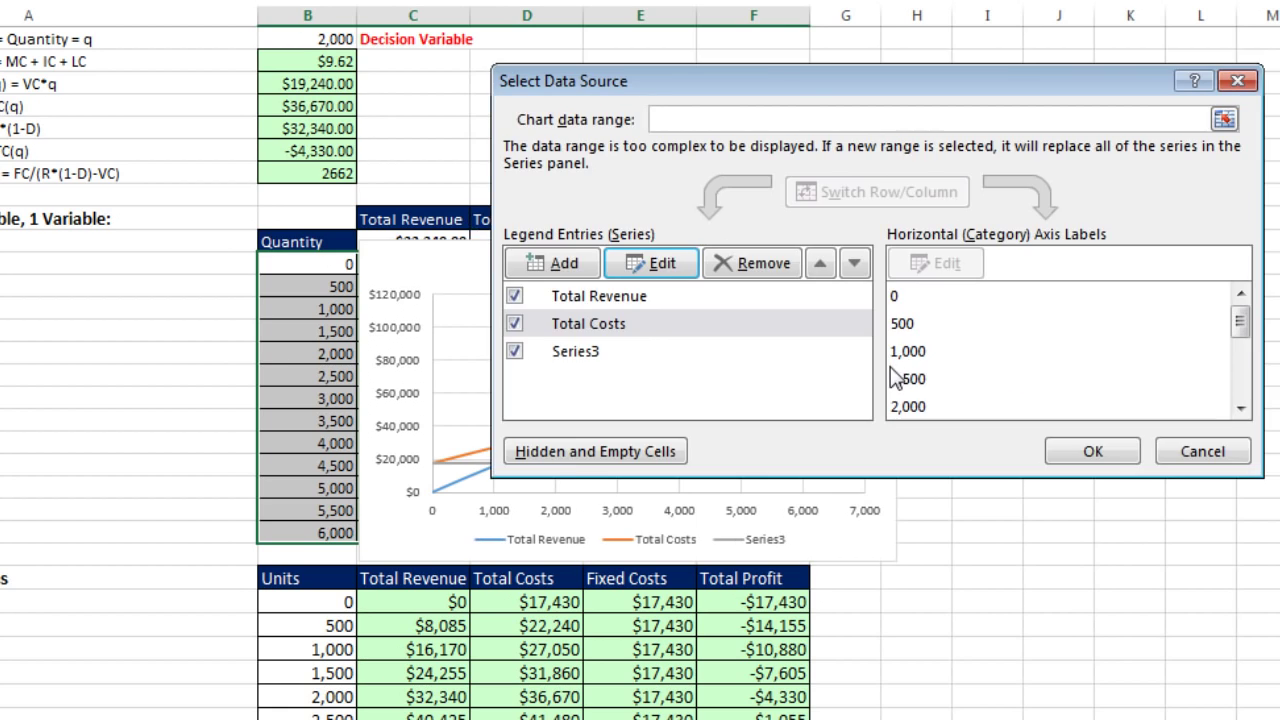
Name Series3 by referencing the Fixed Costs heading in cell E33 and accept the chart's data source changes
left_click(591, 352)
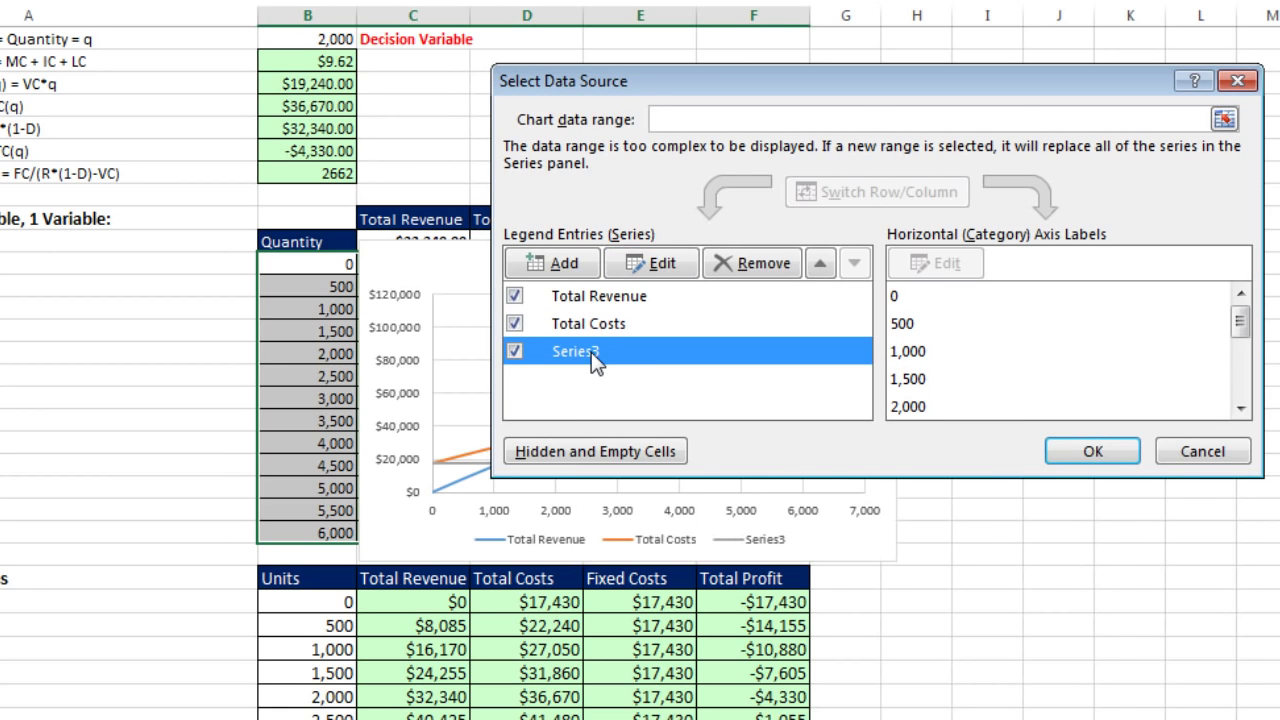
left_click(658, 264)
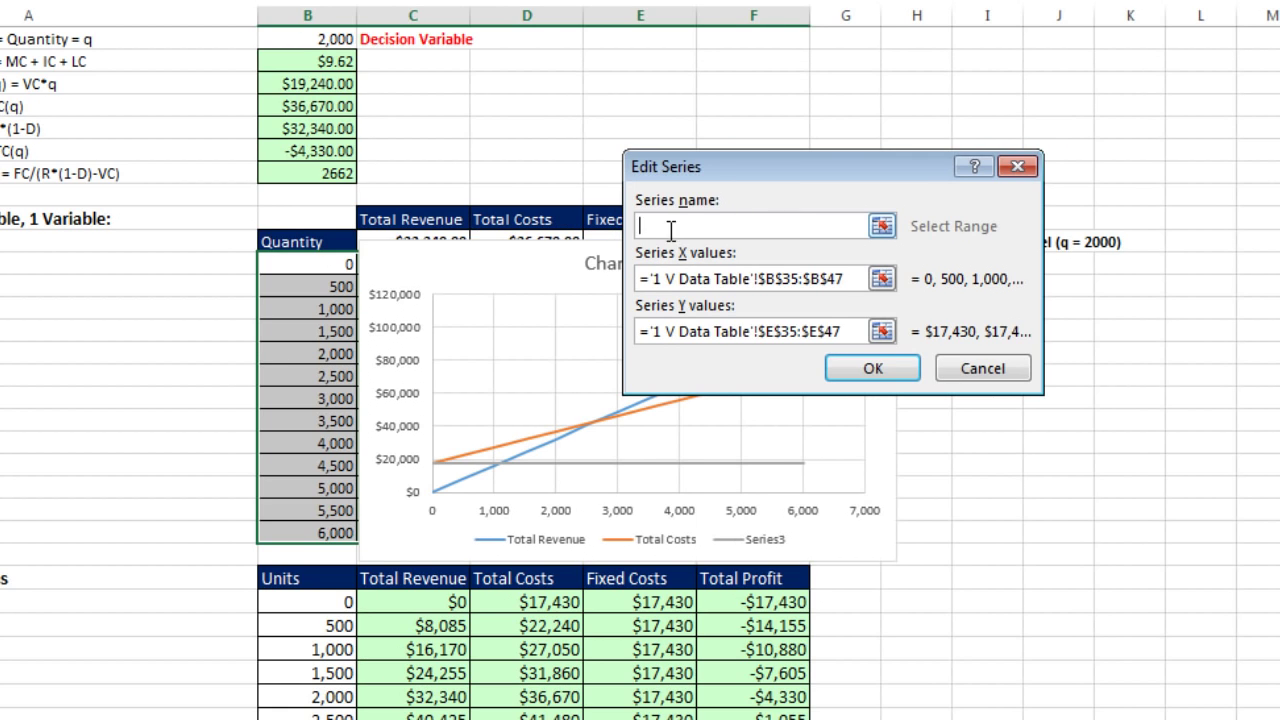
left_click(598, 220)
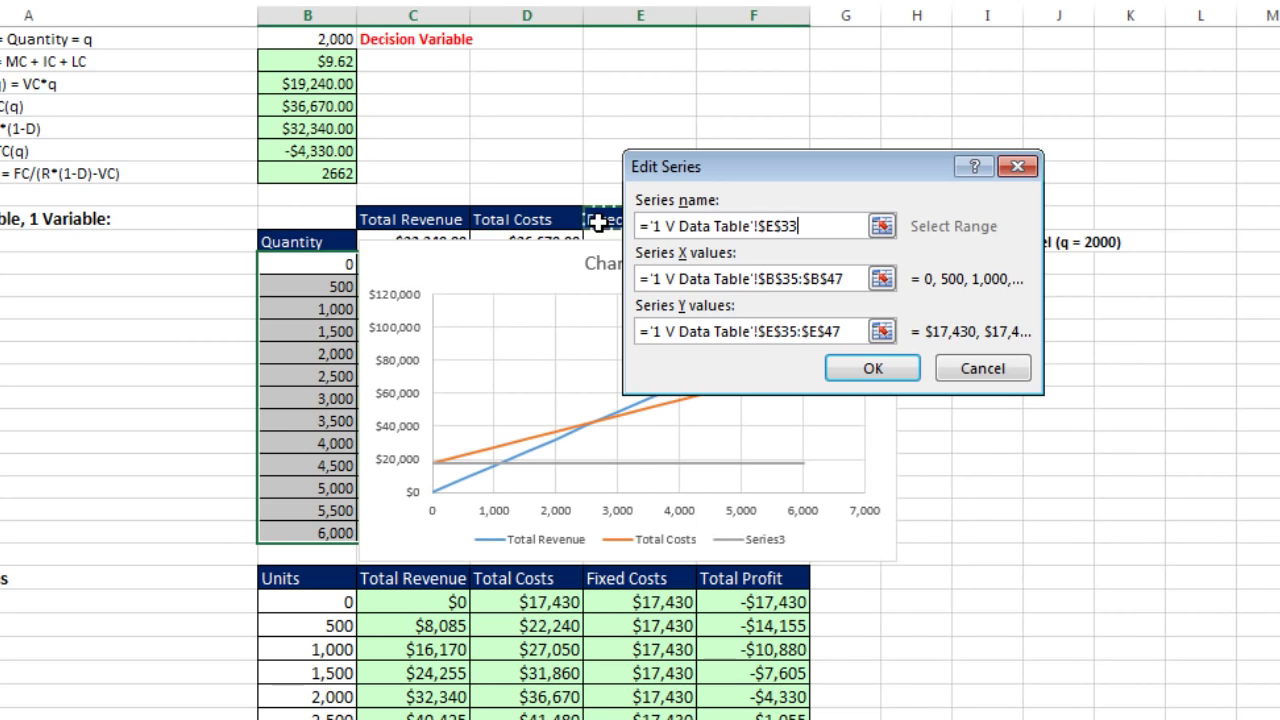
left_click(872, 370)
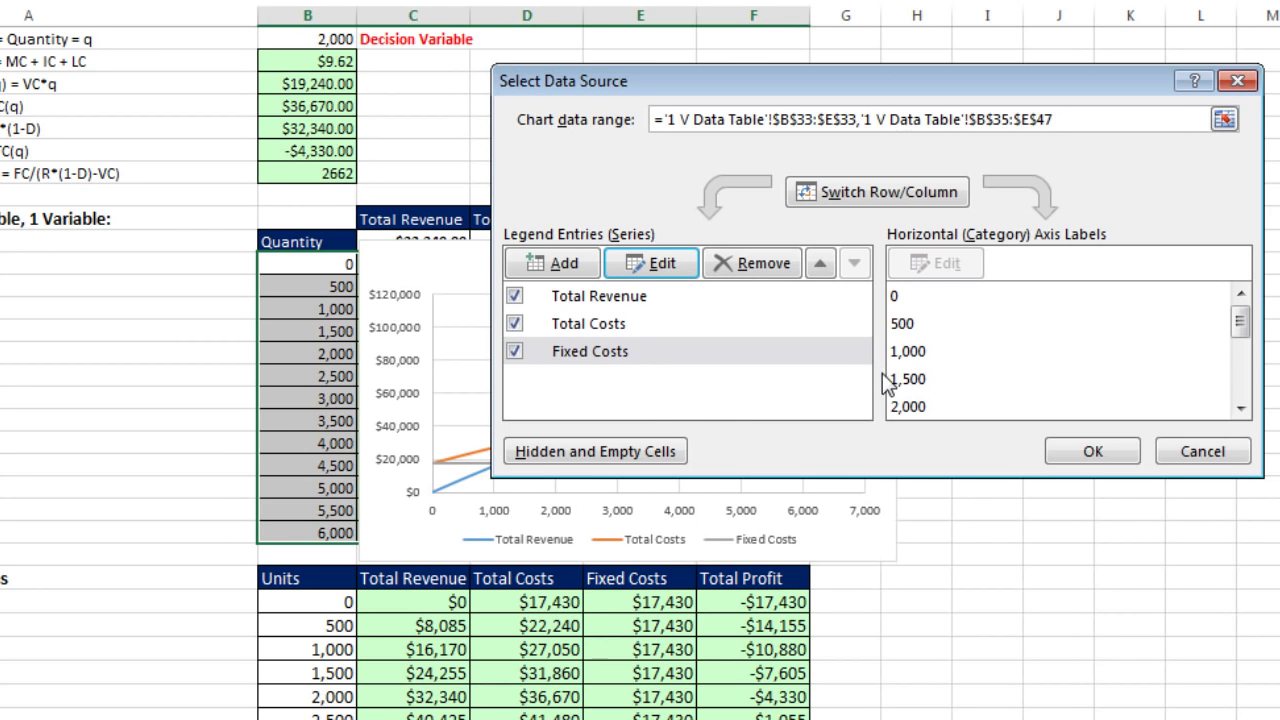
left_click(1093, 451)
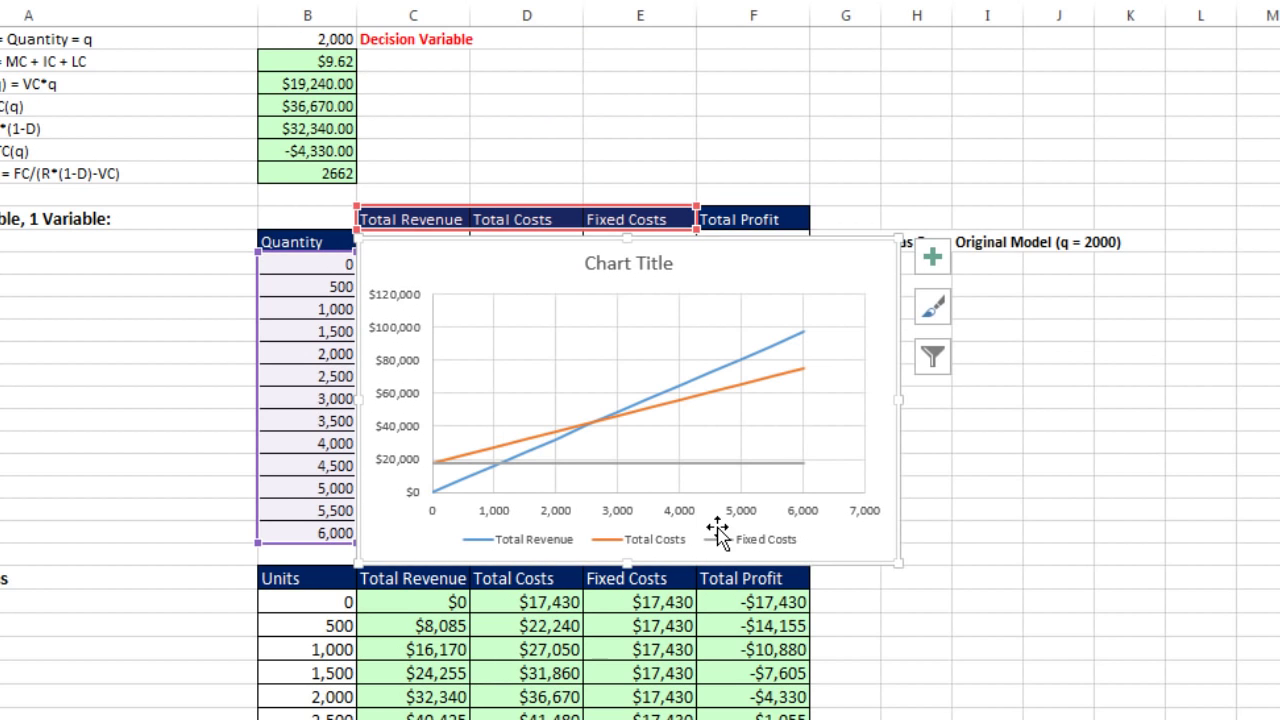
Delete the chart title and set the legend position to Top
left_click(678, 266)
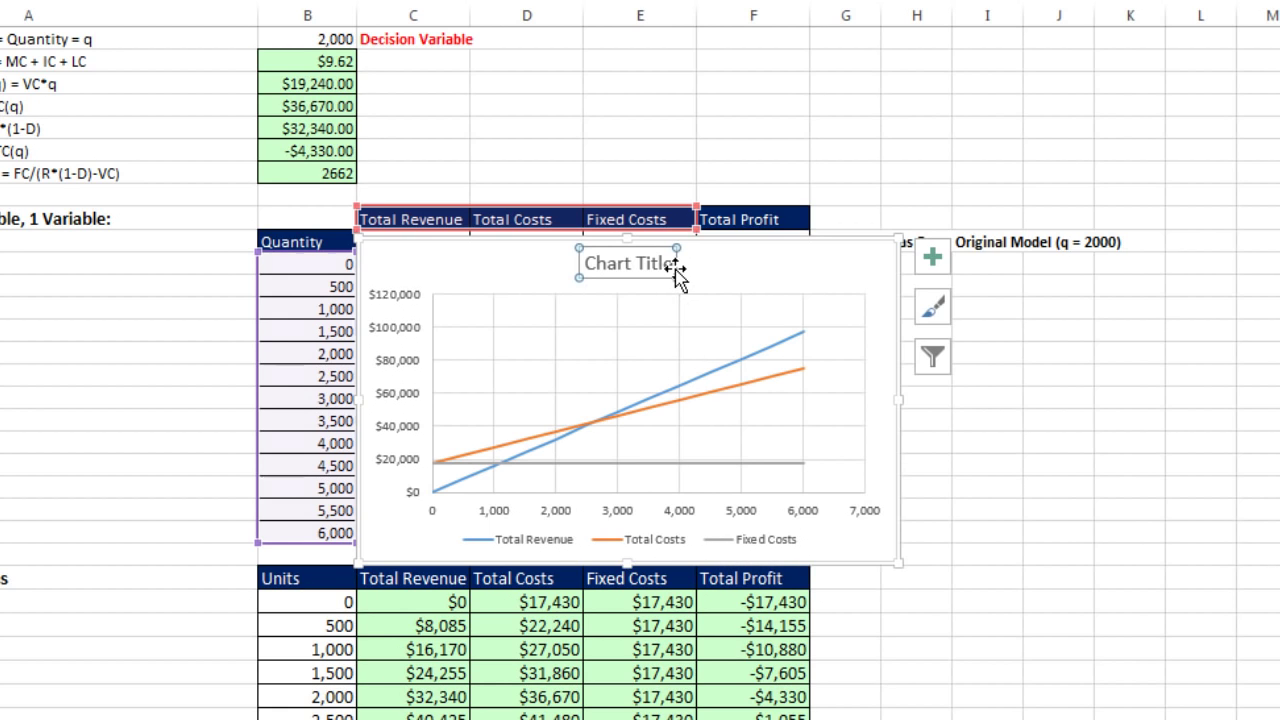
key("Delete")
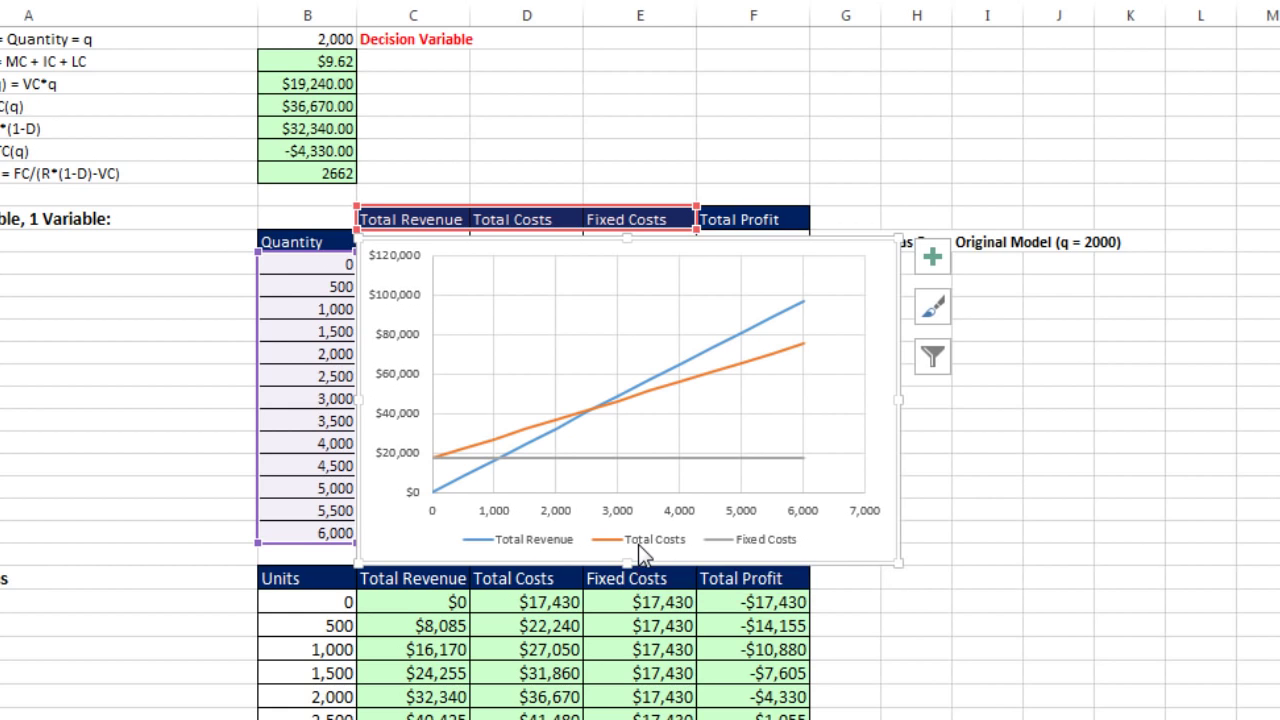
left_click(541, 532)
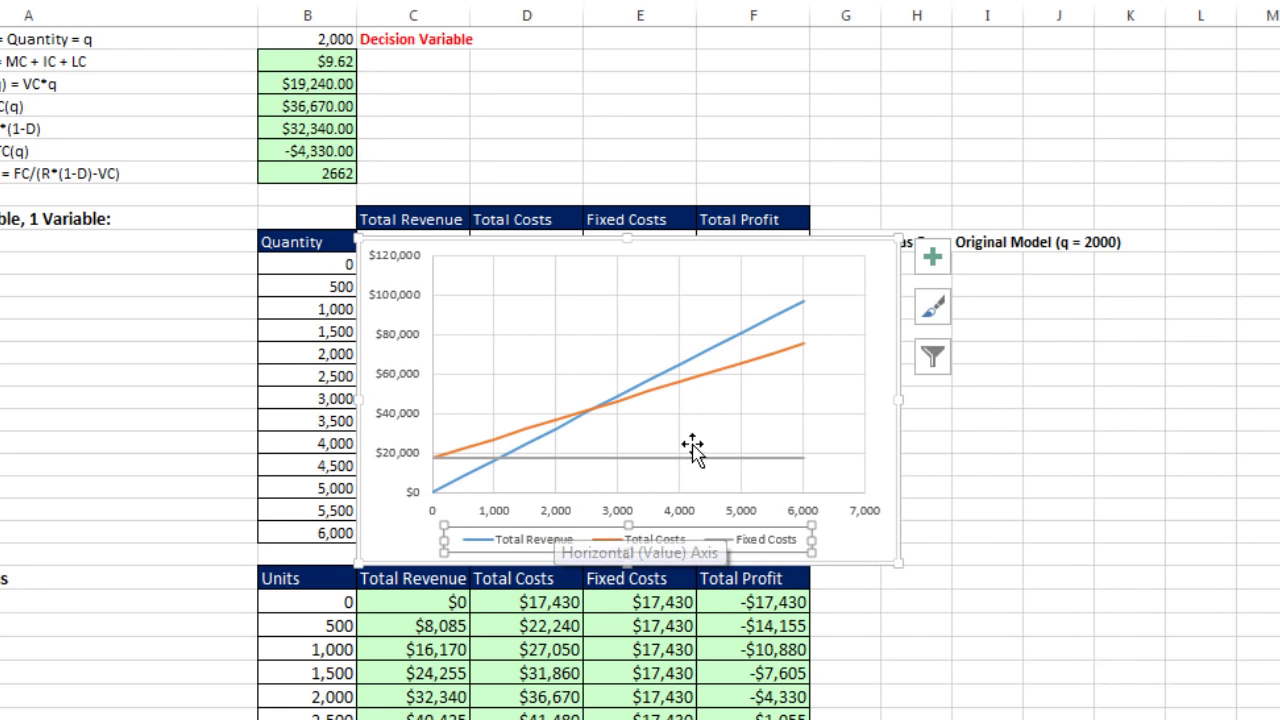
key("ctrl+1")
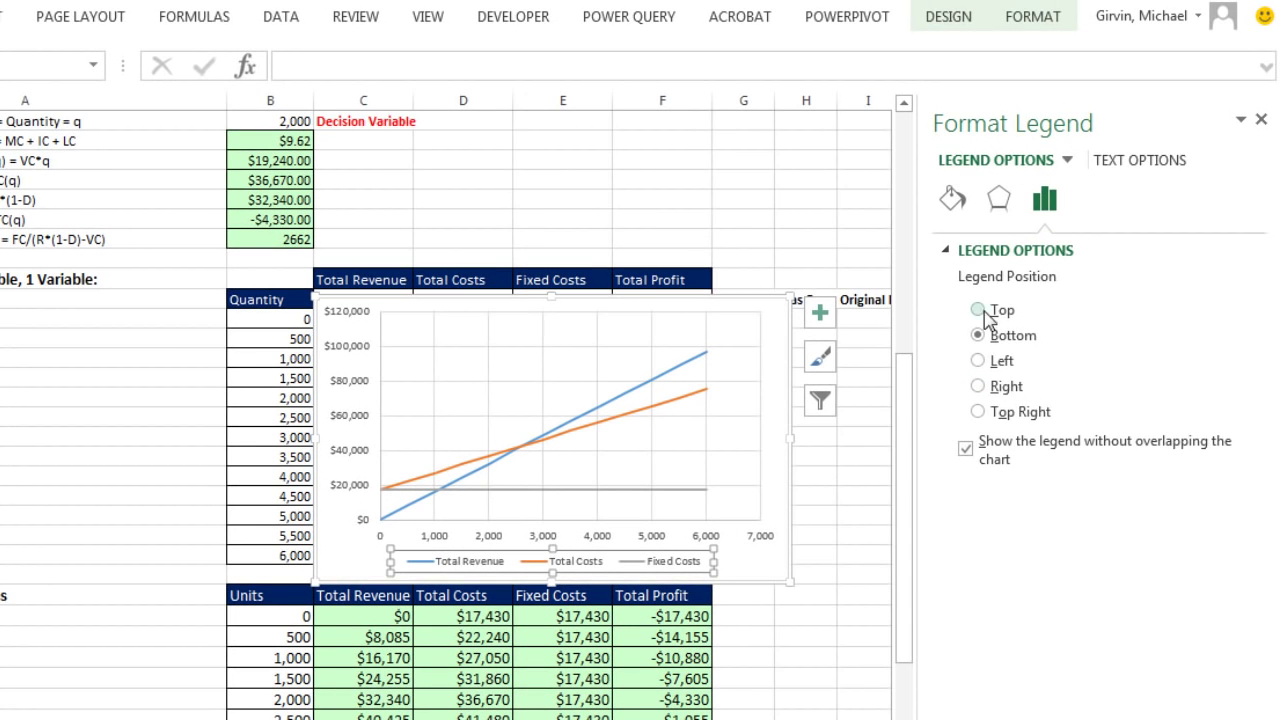
left_click(977, 312)
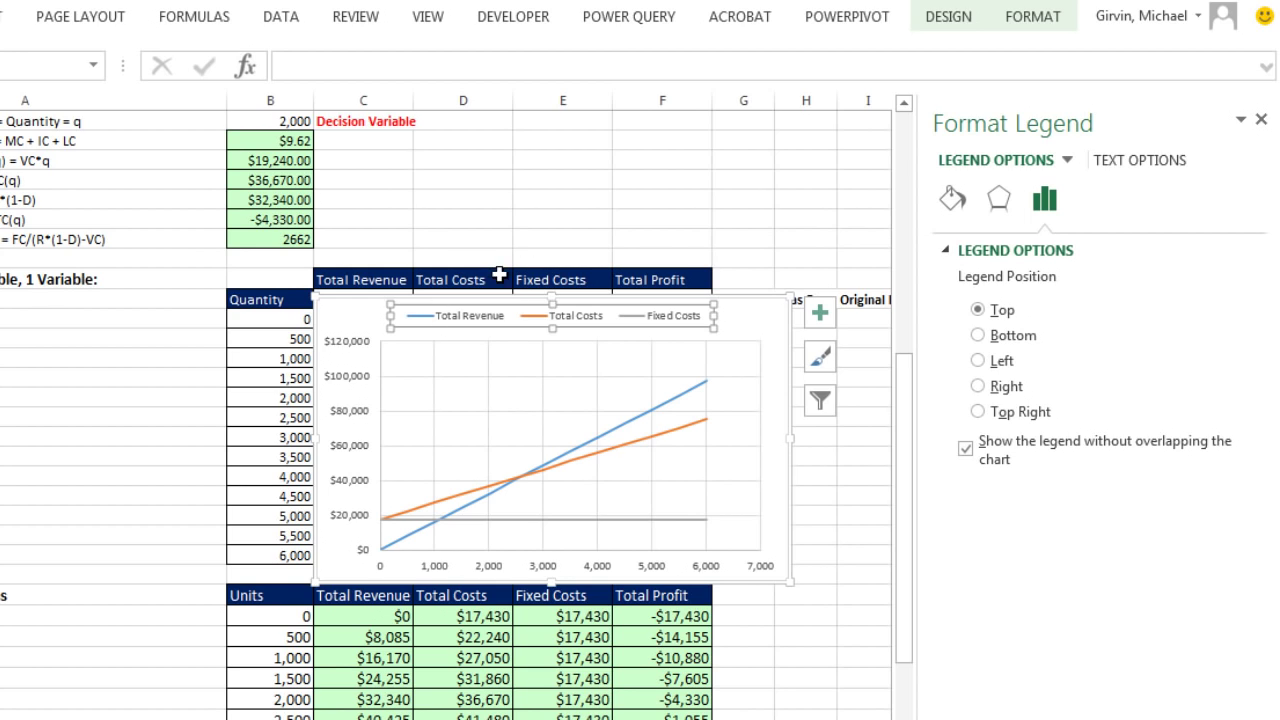
left_click(1261, 120)
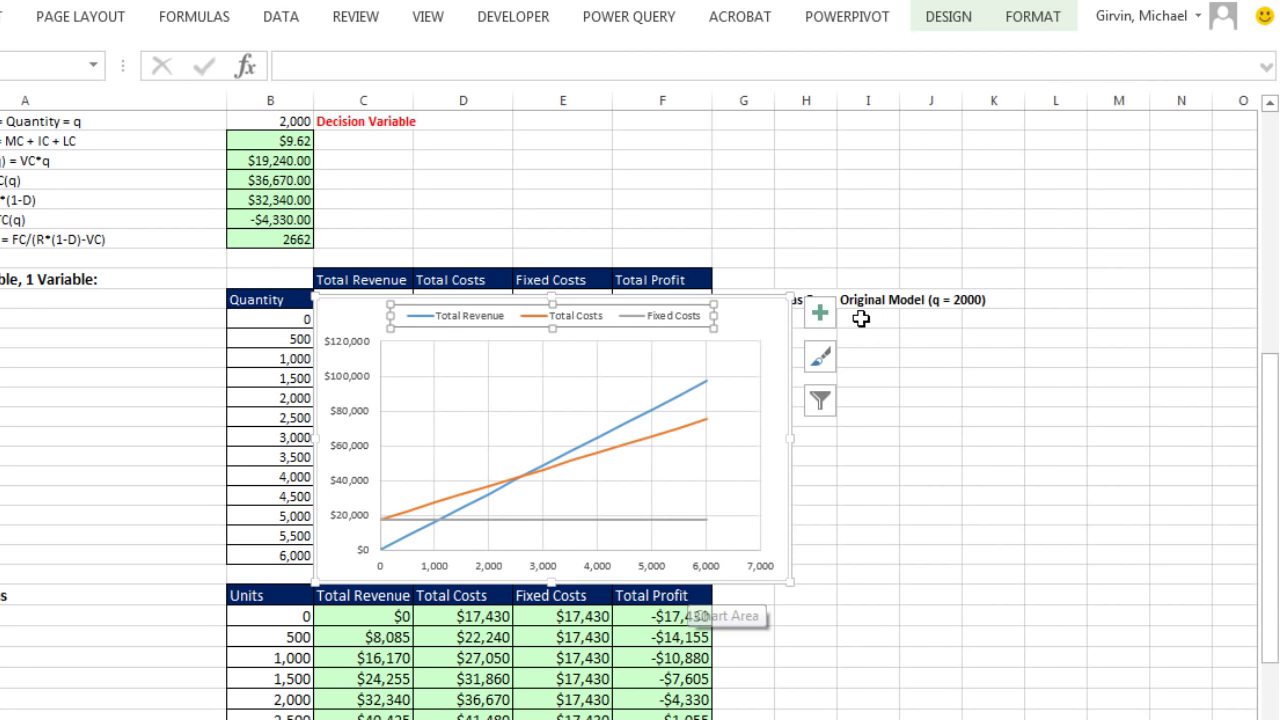
Add axis titles to the chart and name the vertical axis "Amounts"
left_click(820, 314)
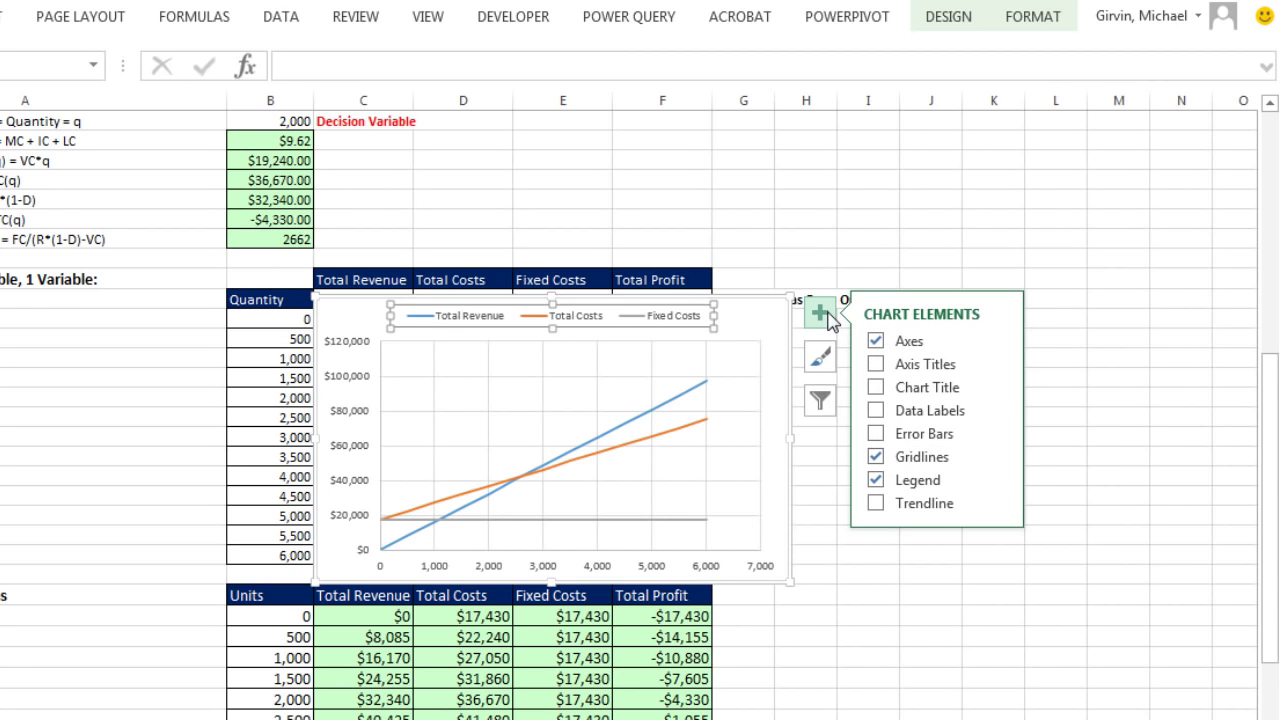
left_click(877, 366)
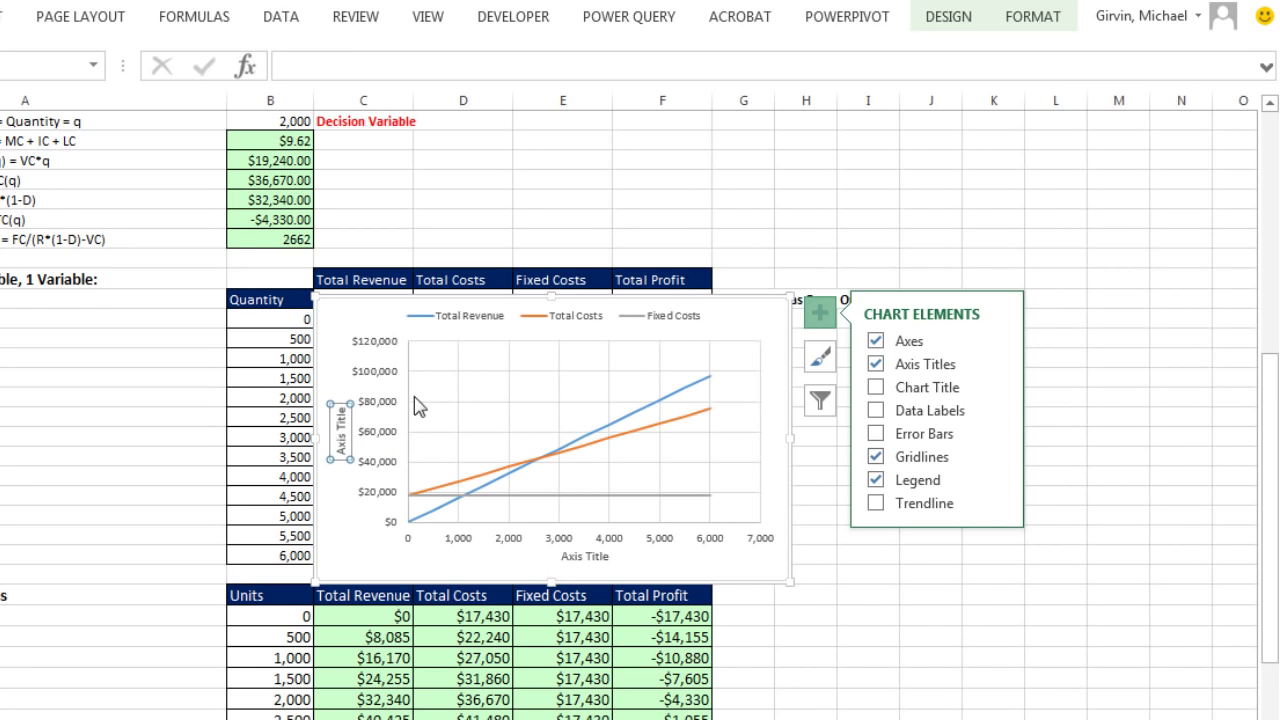
key("Escape")
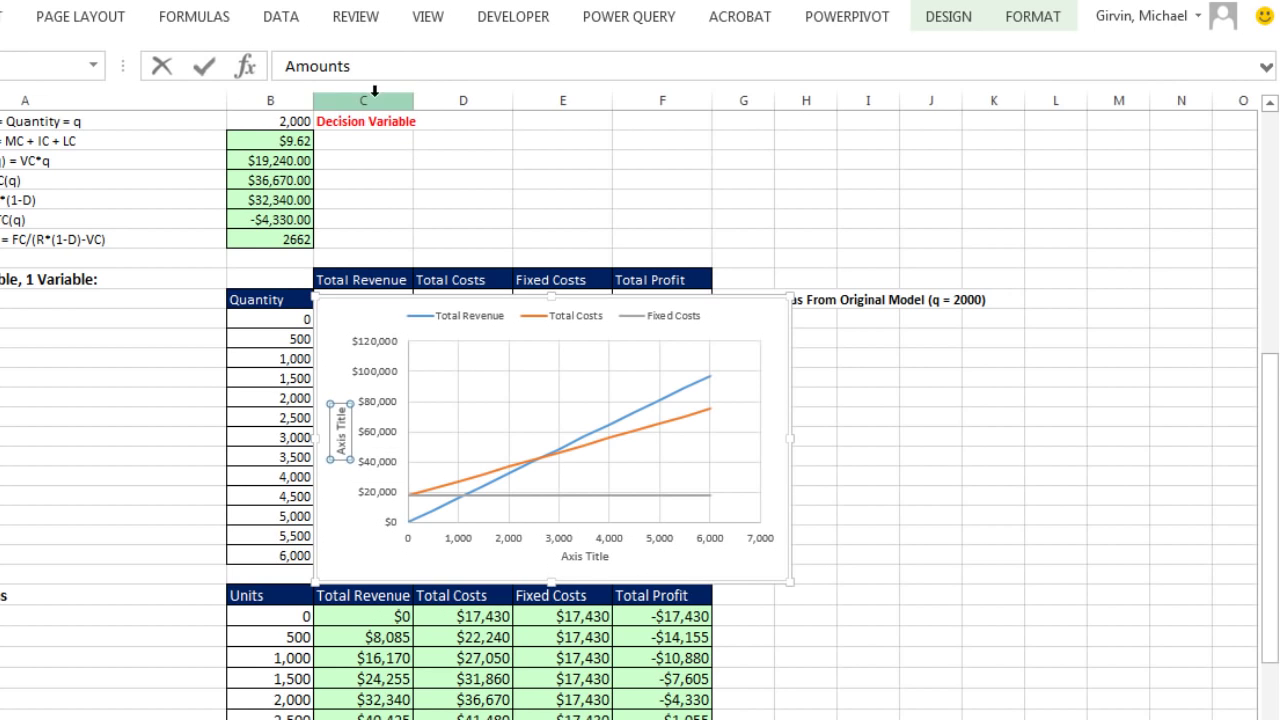
key("Return")
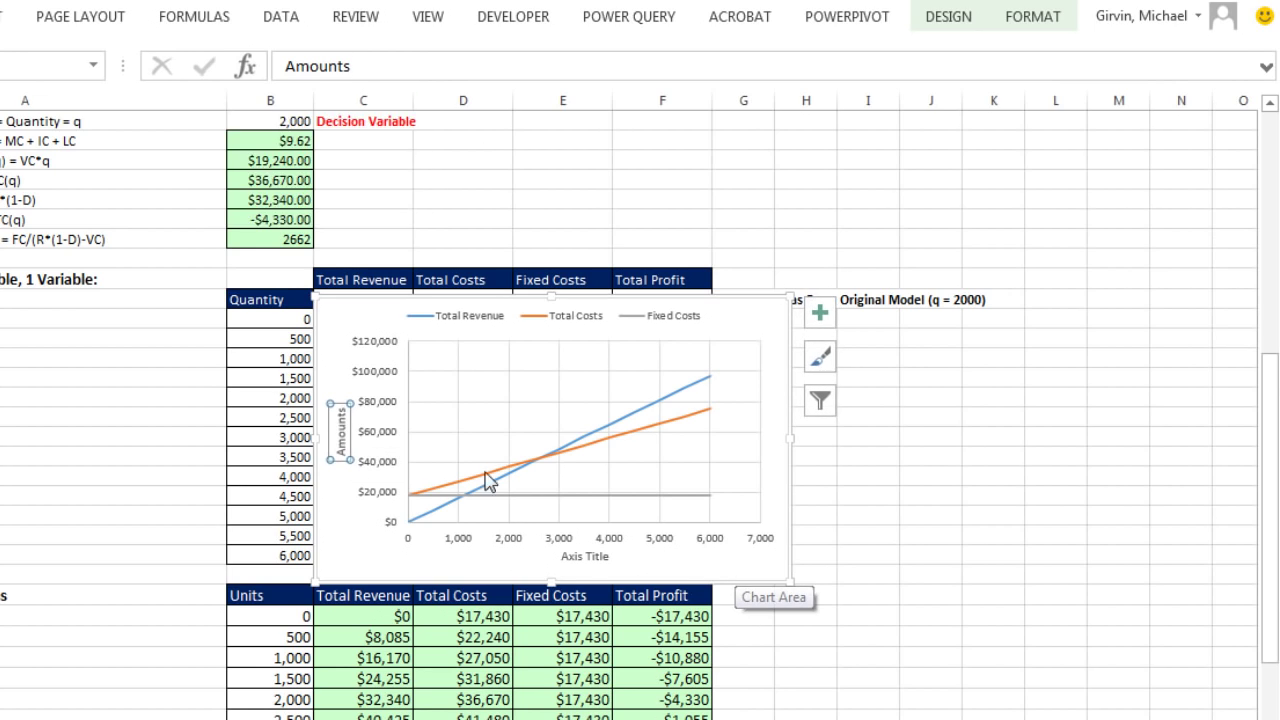
Link the horizontal axis title to the Quantity heading in cell B34 with a formula
left_click(570, 560)
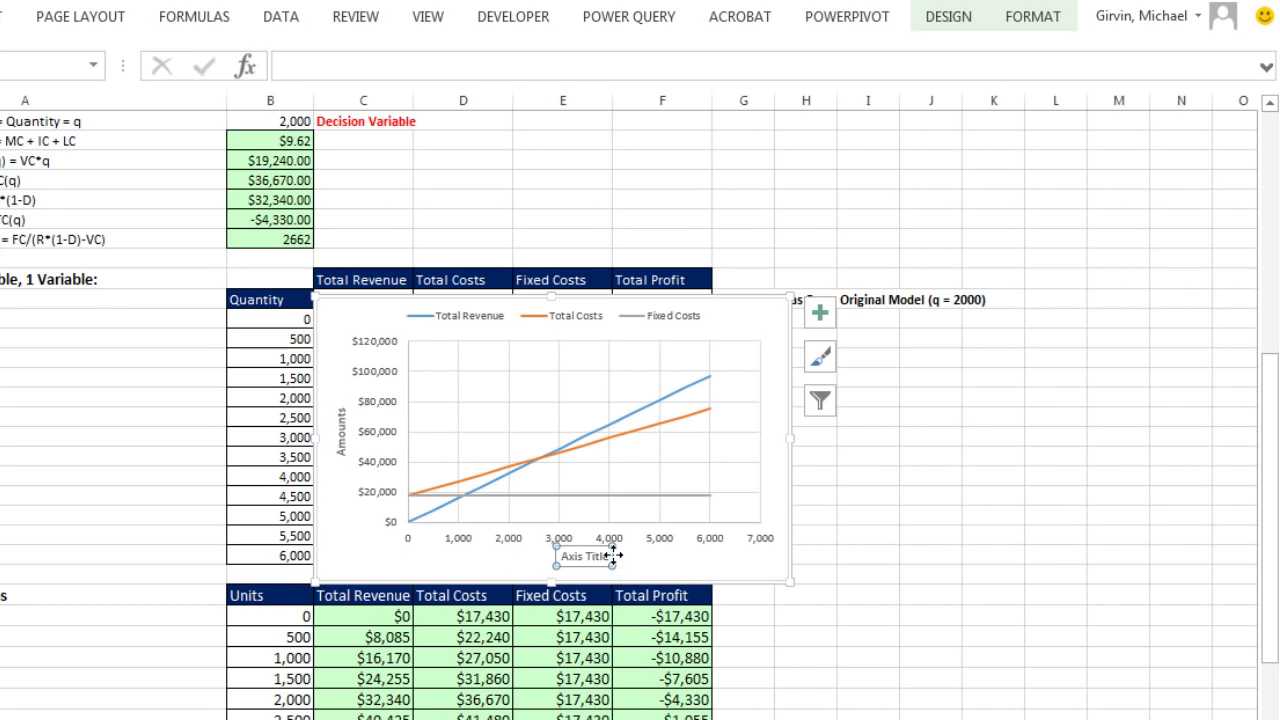
type("=")
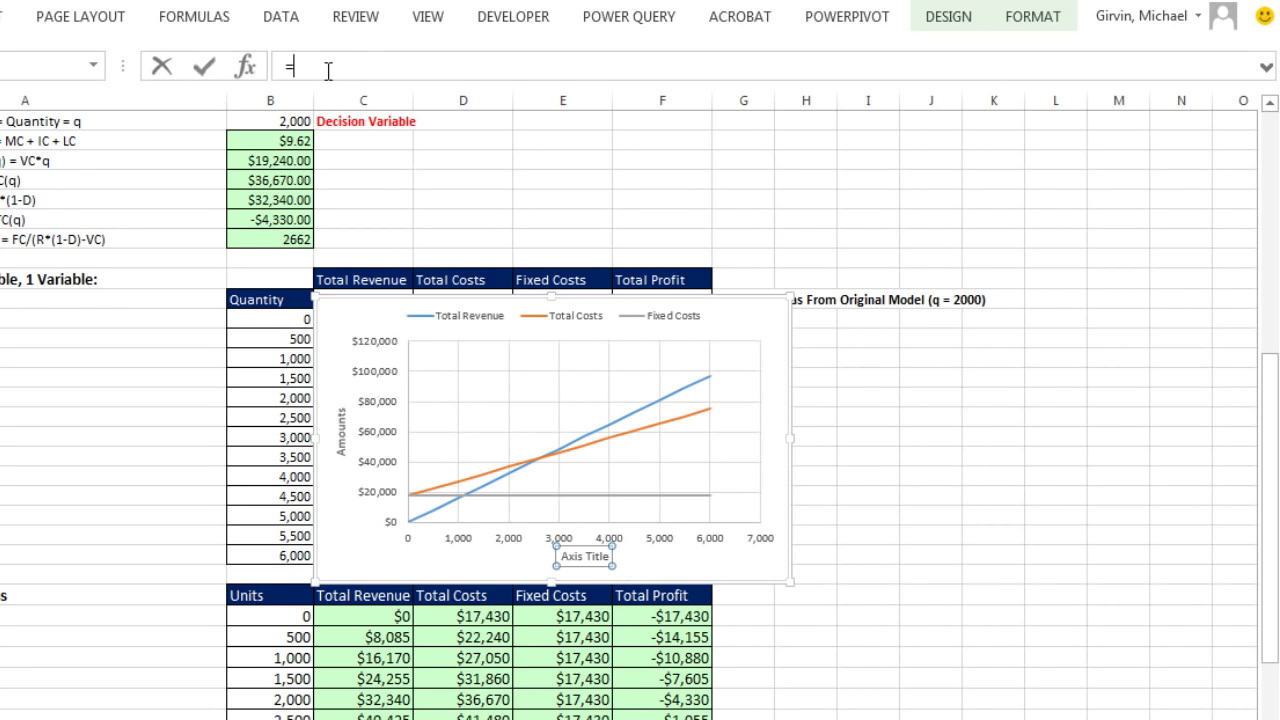
left_click(262, 300)
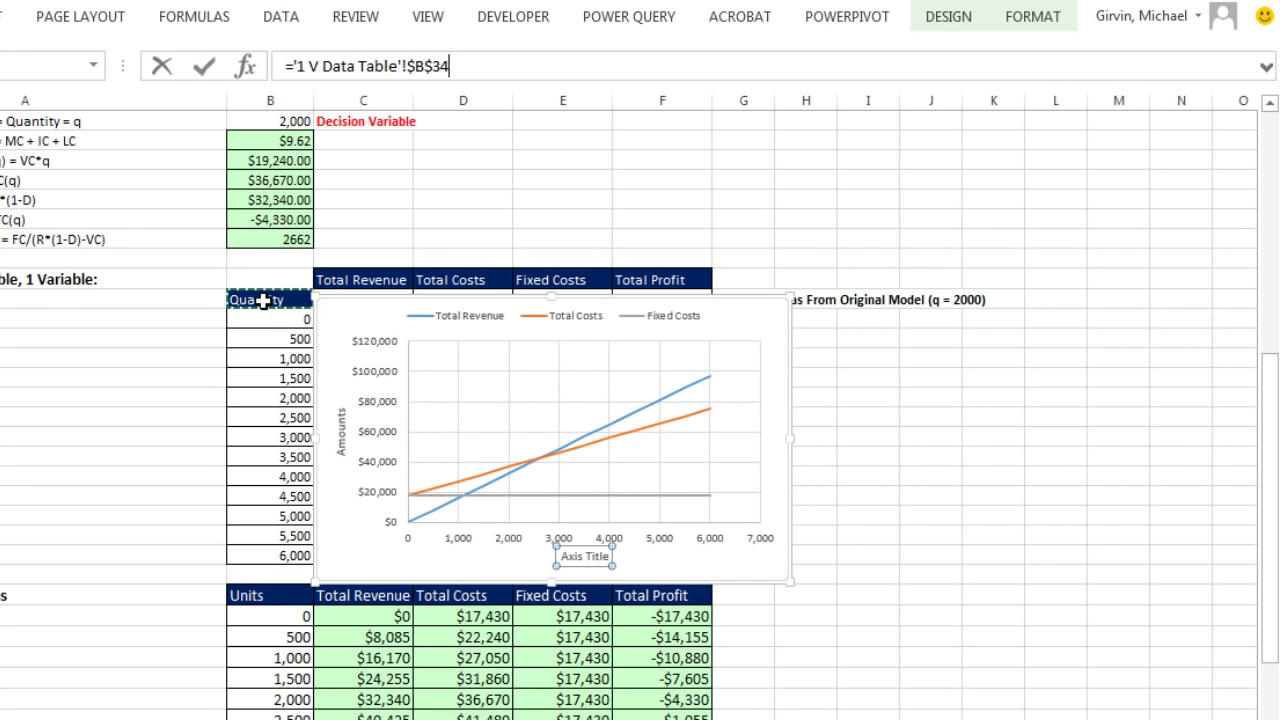
key("Return")
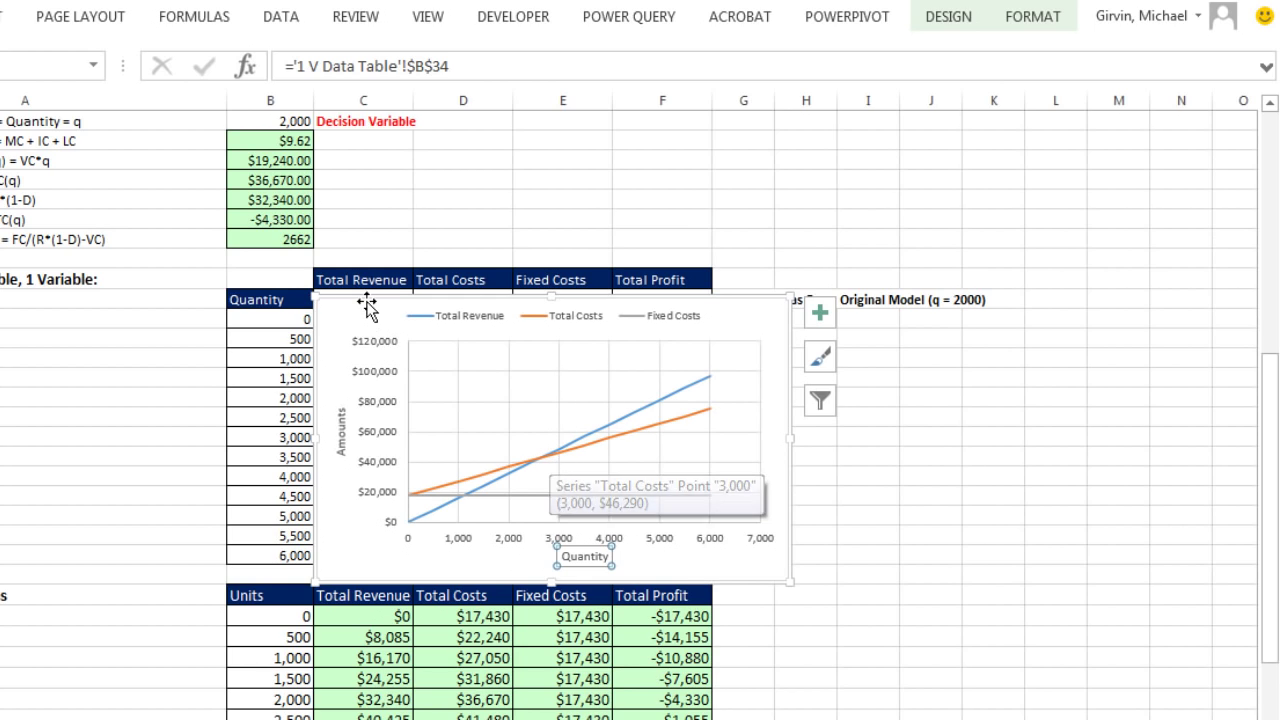
Move the chart off the data table into the empty columns beside the Total Profit column
left_click_drag(363, 303, 766, 256)
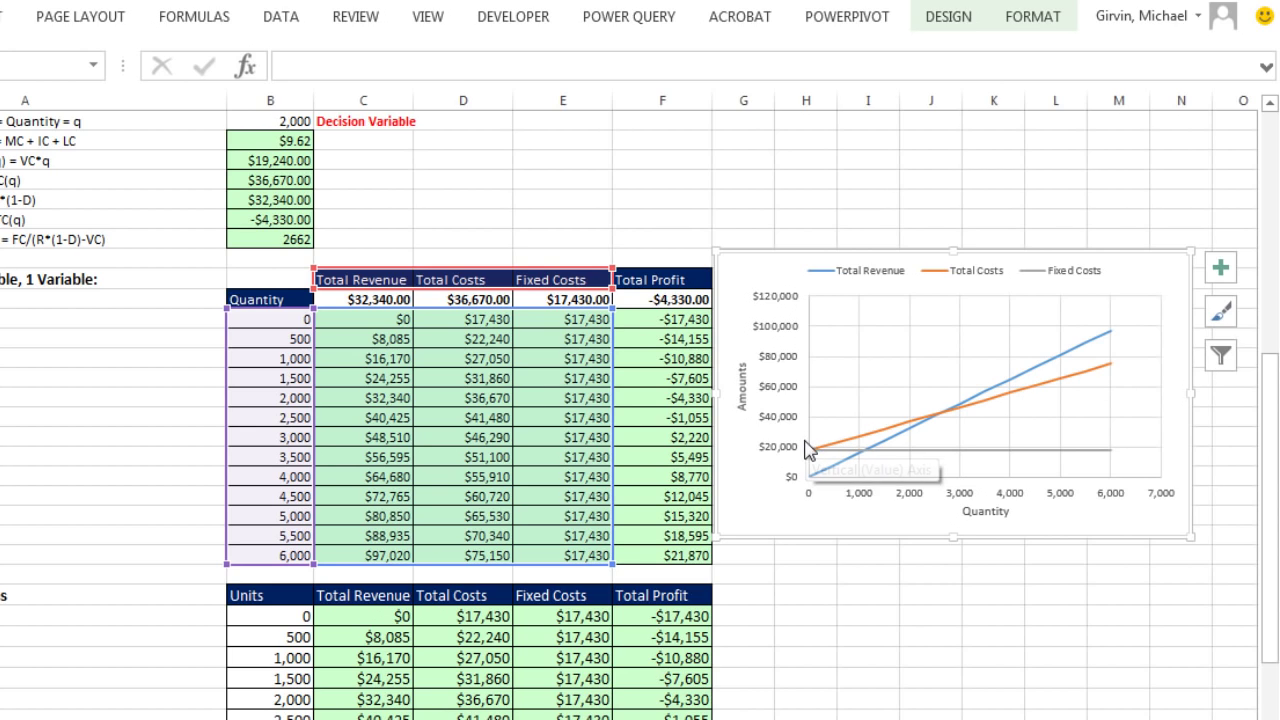
mouse_move(1034, 399)
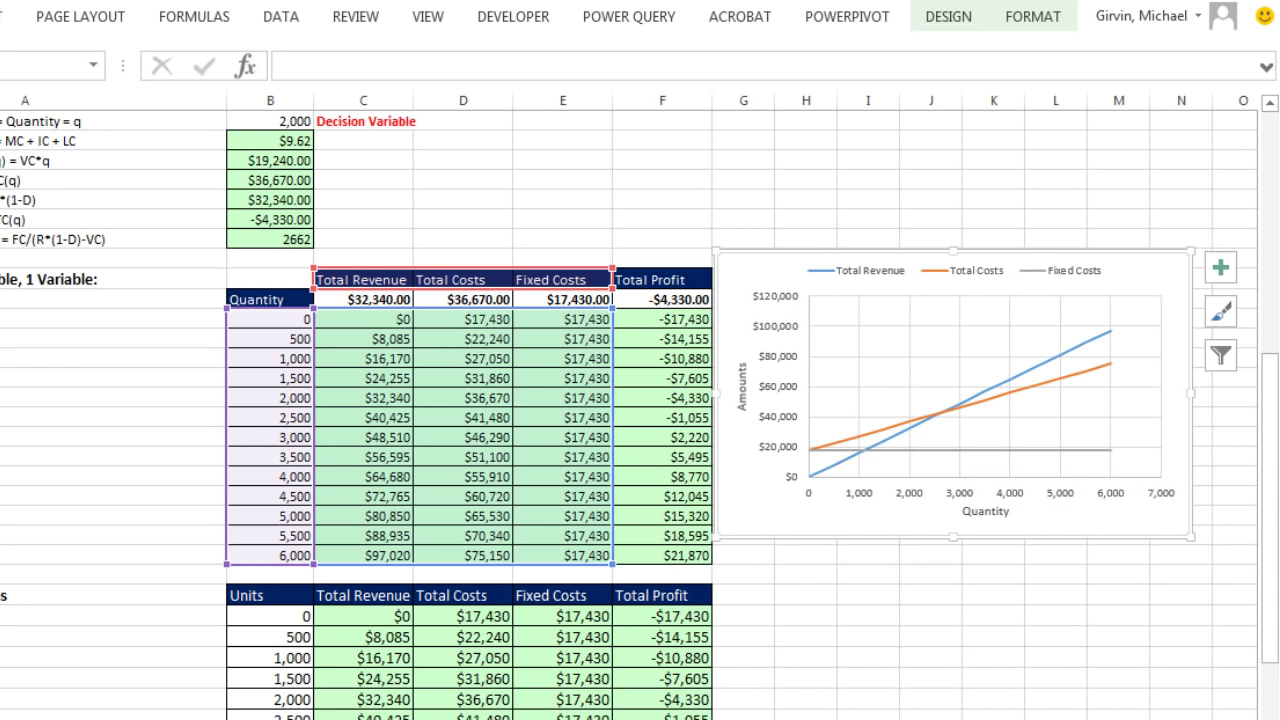
scroll(777, 594, "up", 1)
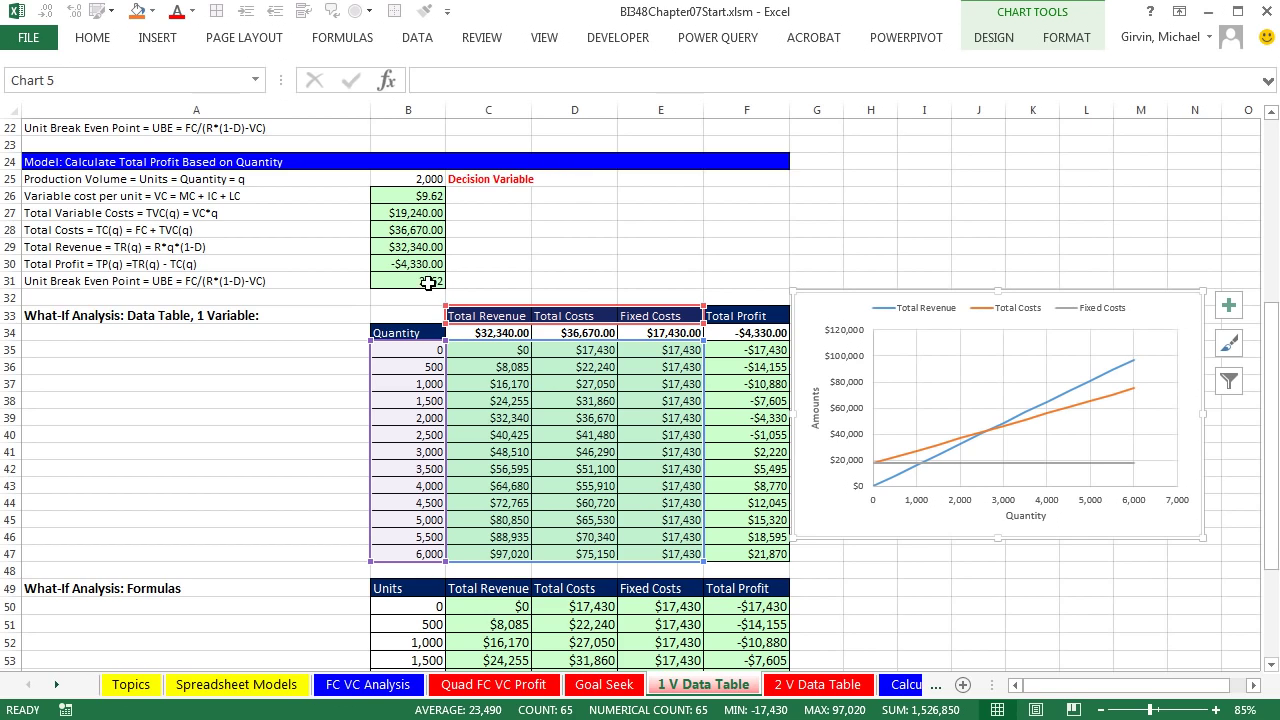
Enter the headings X in cell E25 and Y in cell F25 beside the total profit model
left_click(650, 180)
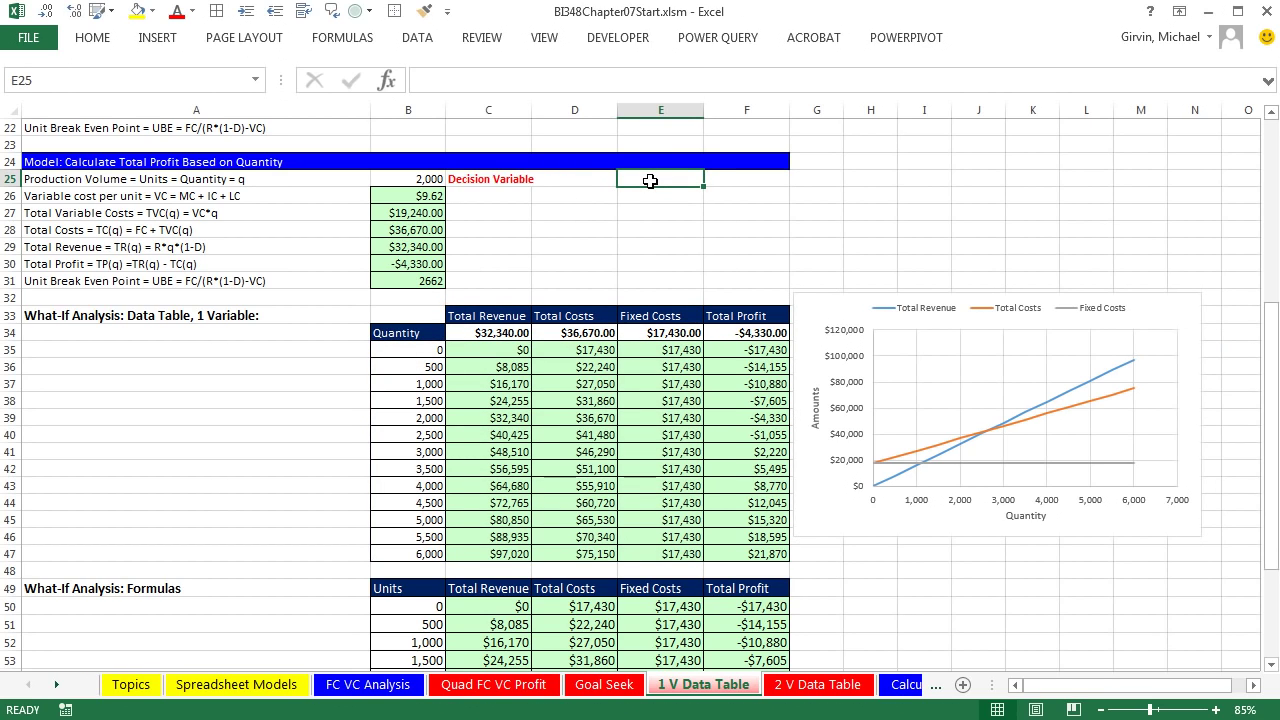
type("X")
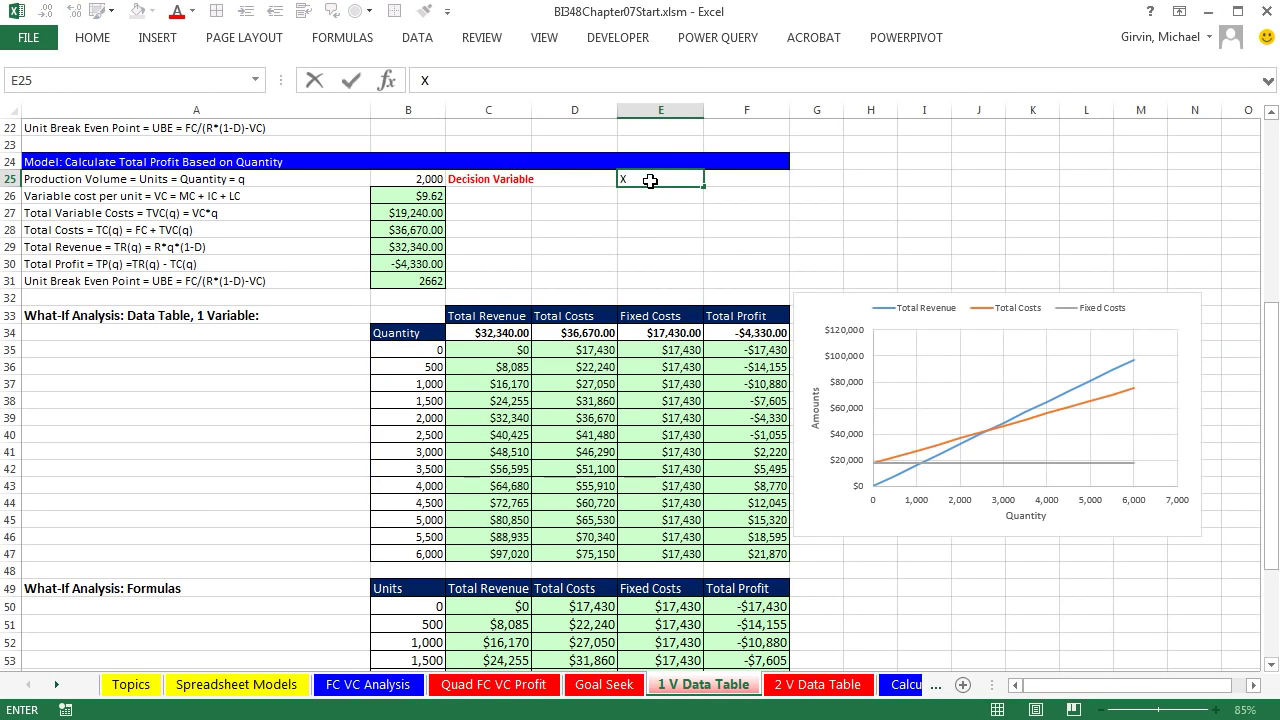
key("Tab")
type("Y")
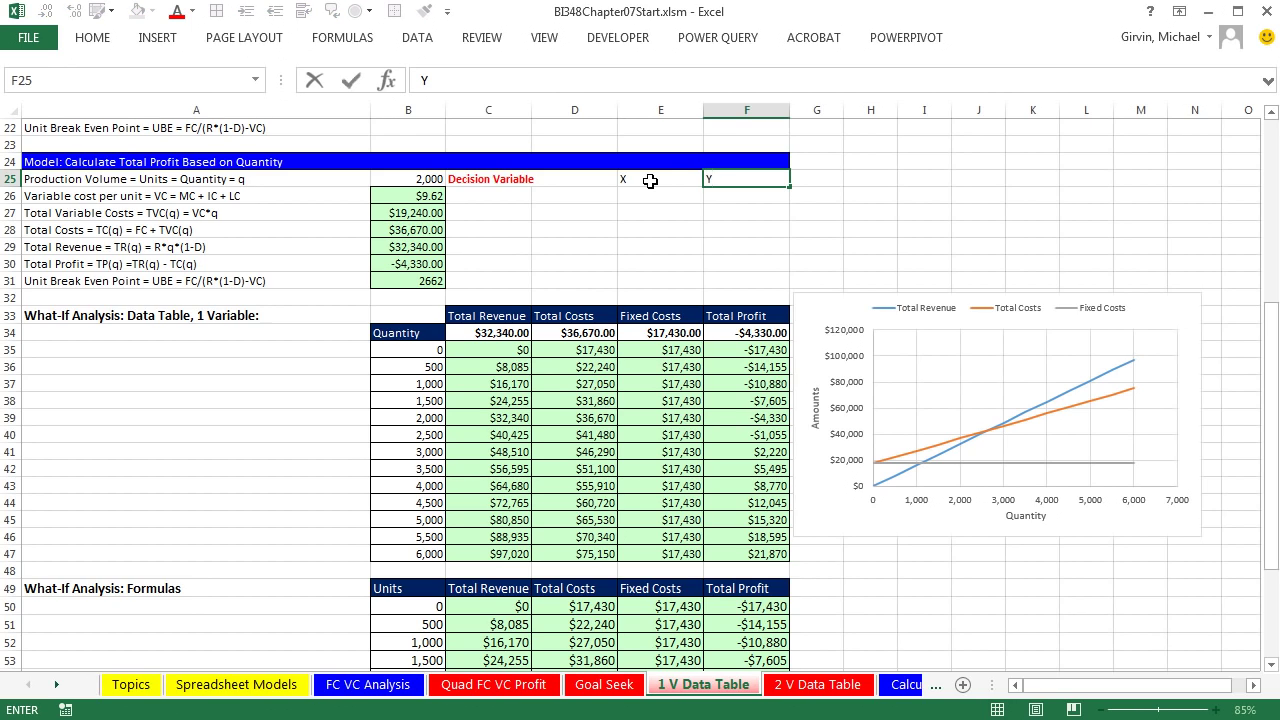
key("Return")
Fill cells E26:F26 under the X and Y headings with the light green recent colour
left_click_drag(662, 194, 720, 195)
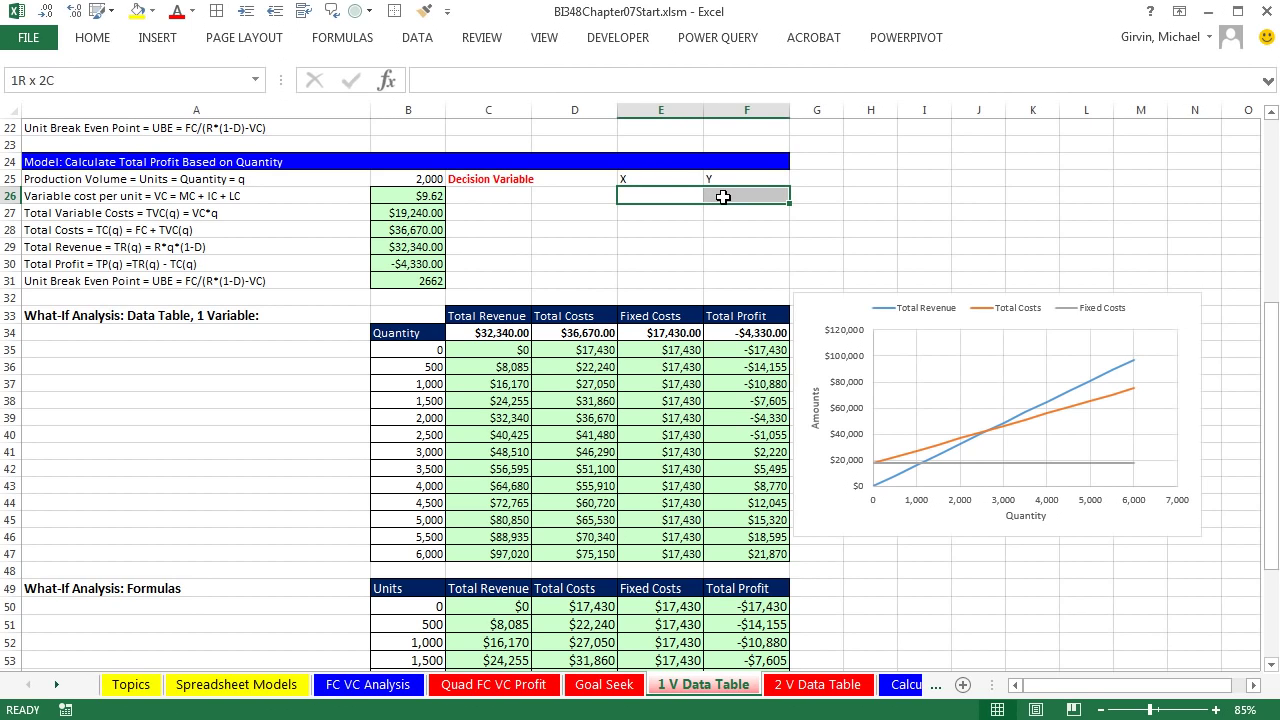
left_click(152, 11)
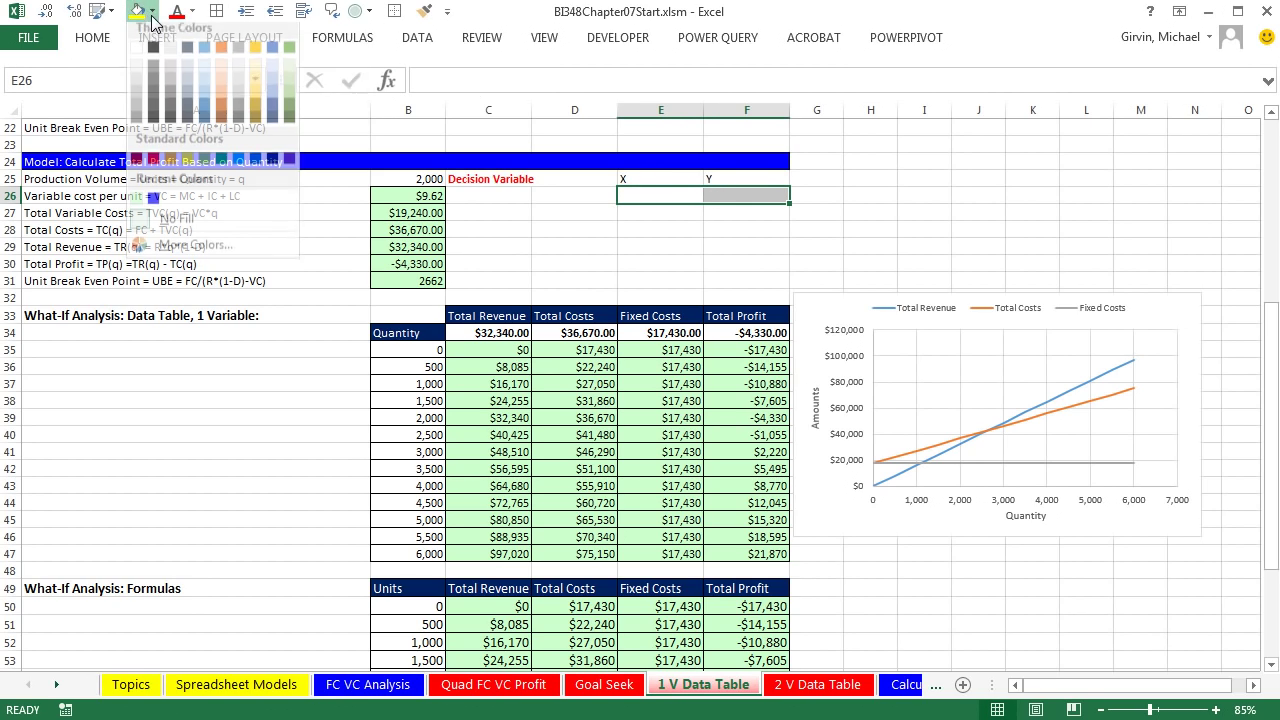
left_click(140, 200)
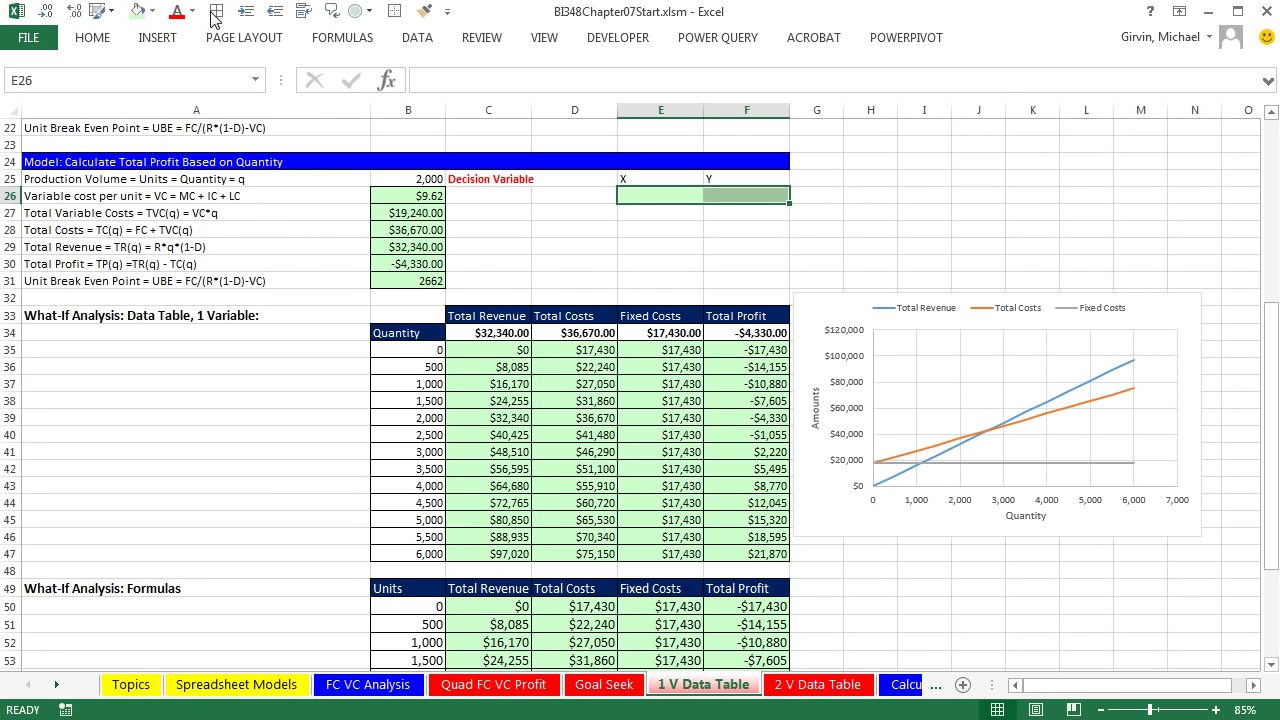
Link cell E26 under the X heading to the unit break-even point in cell B31
left_click(660, 194)
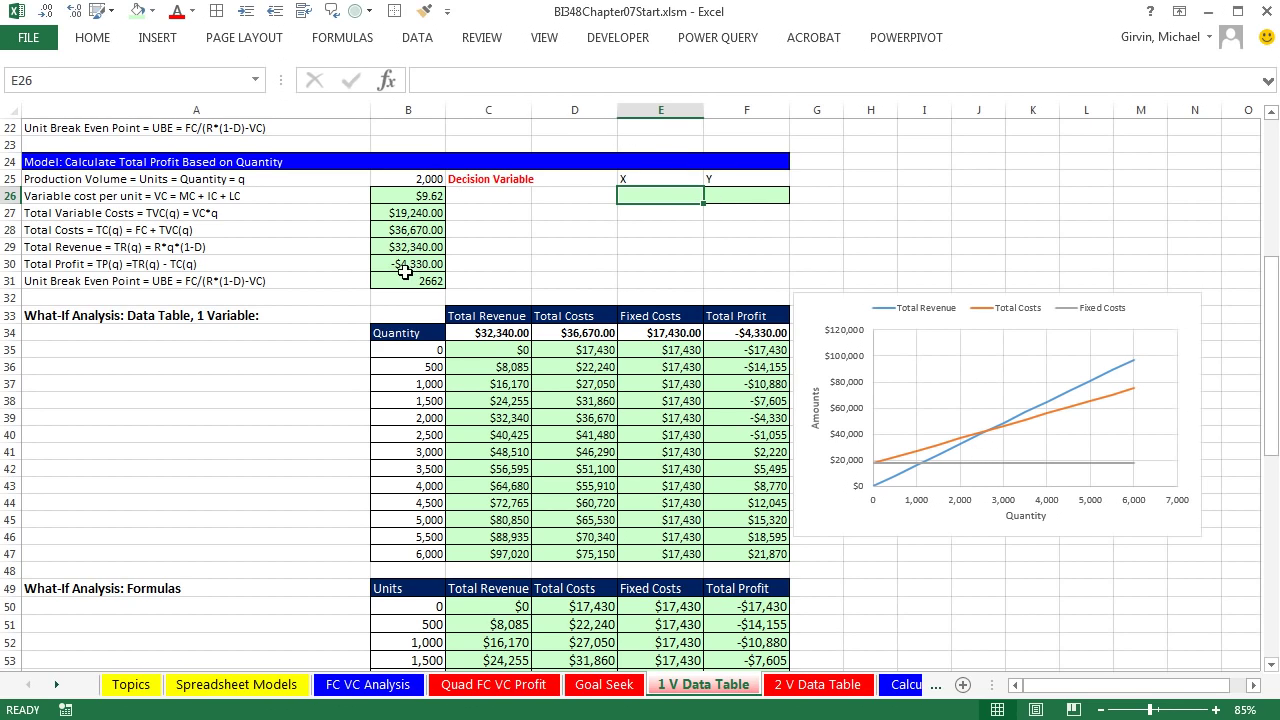
type("=")
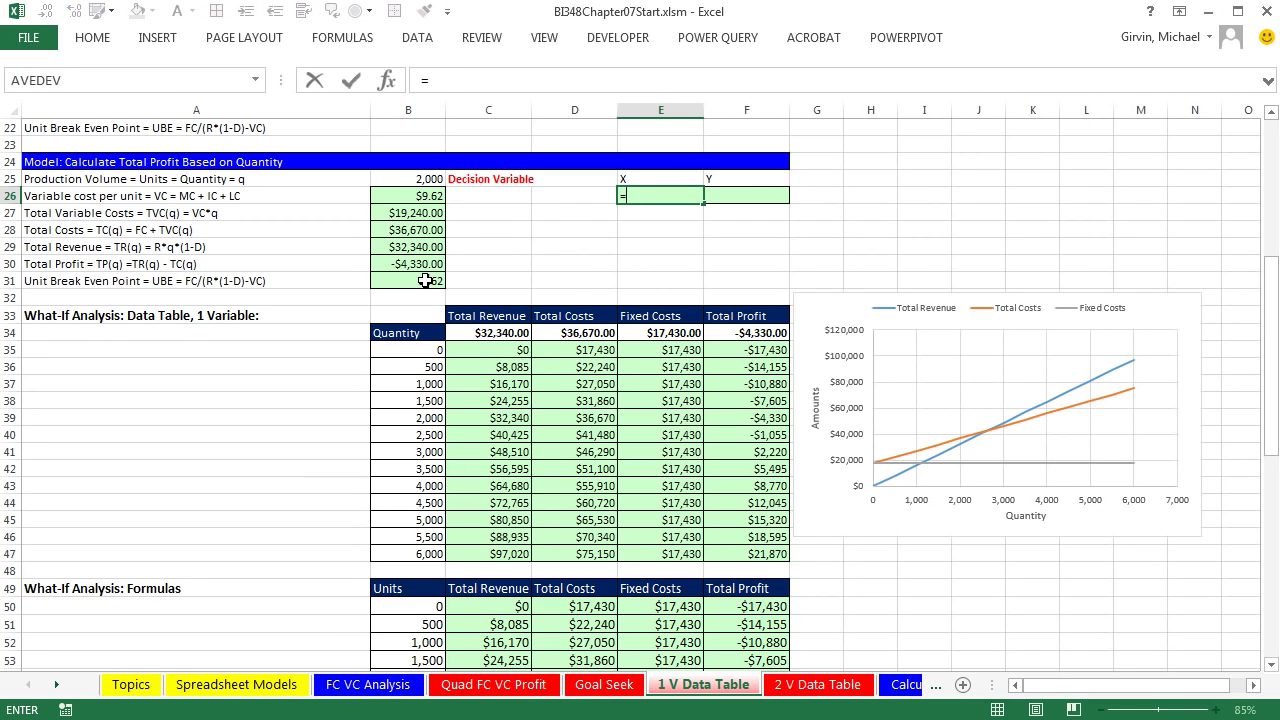
left_click(421, 280)
key("Tab")
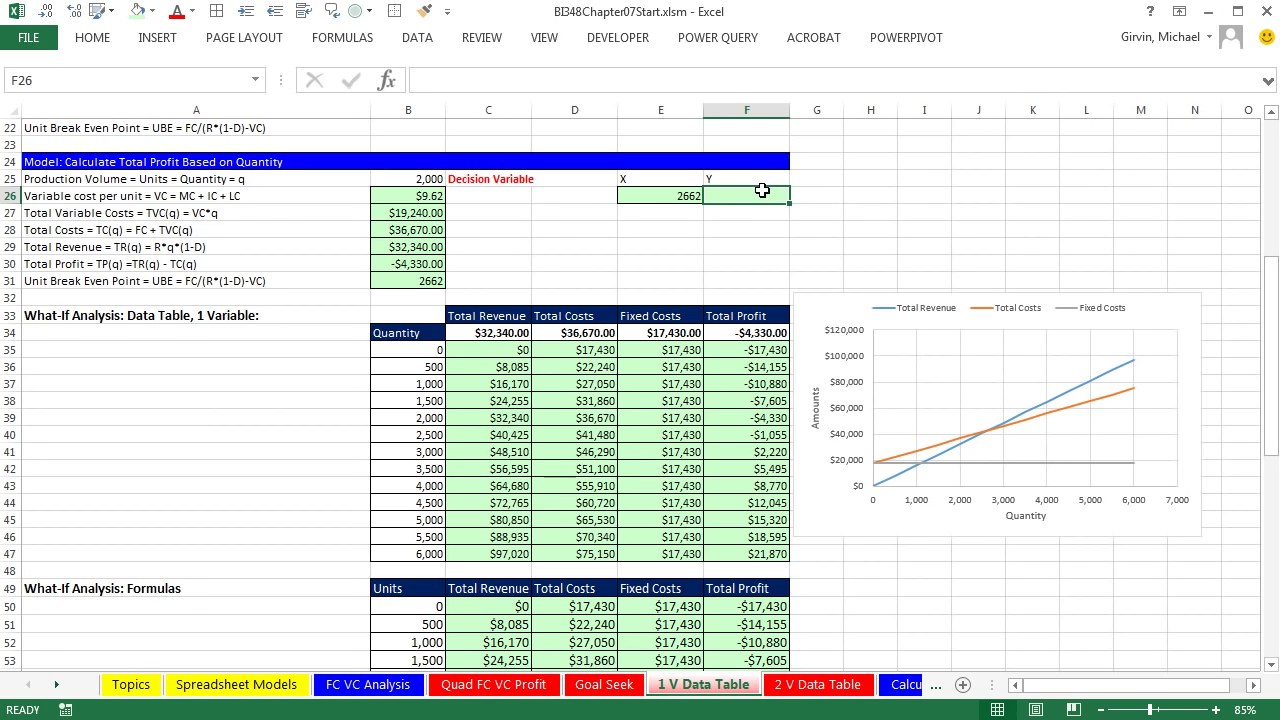
Calculate the break-even total cost in cell F26 under the Y heading with the formula =B4+E26*B26
type("=")
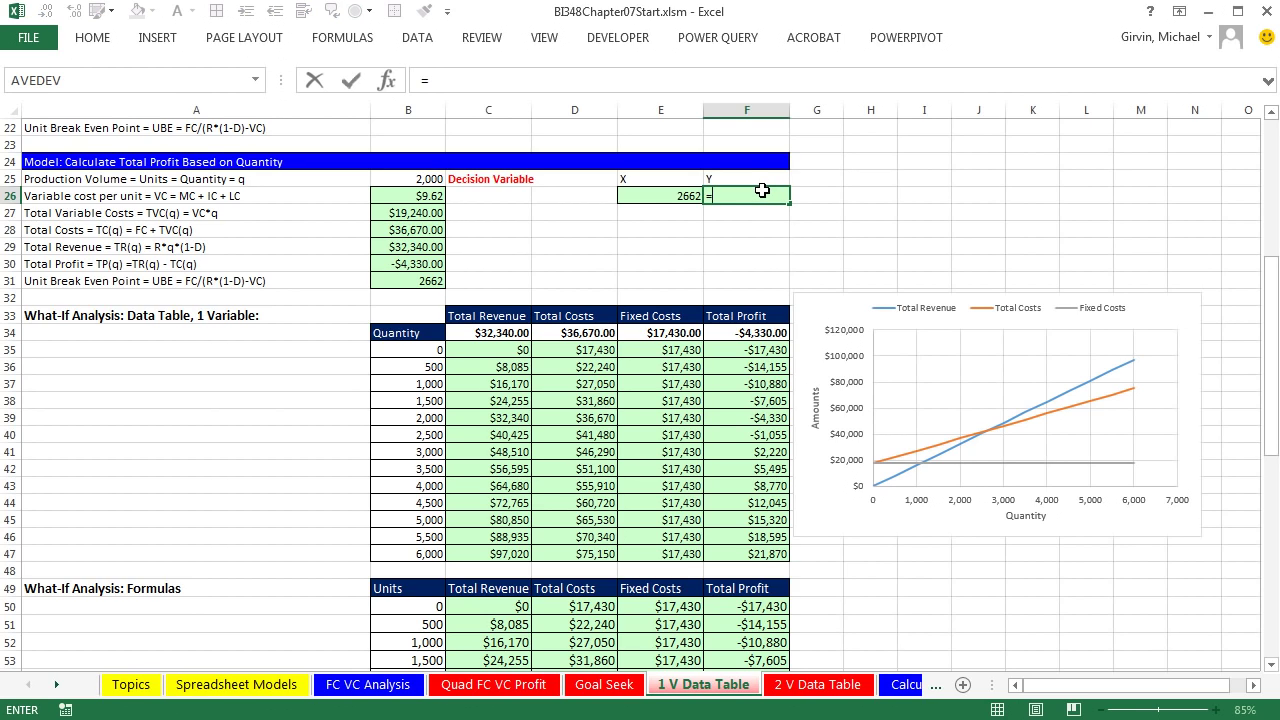
key("ctrl+Home")
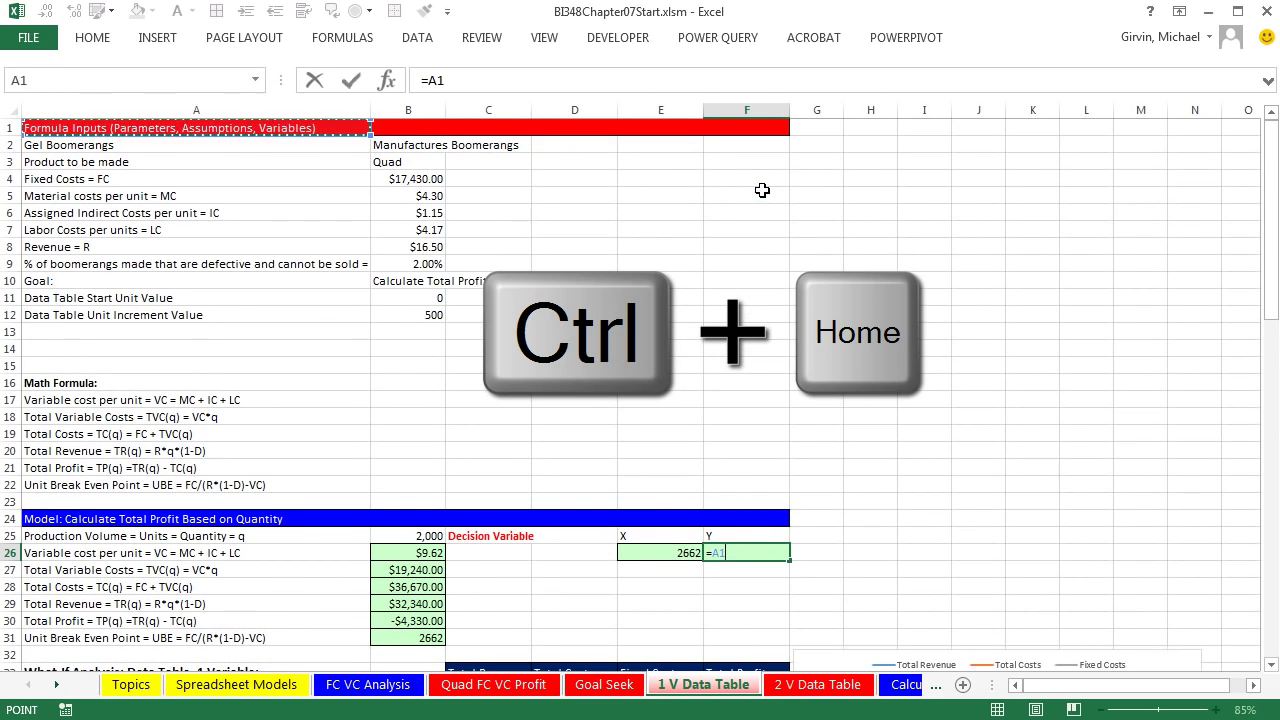
left_click(428, 178)
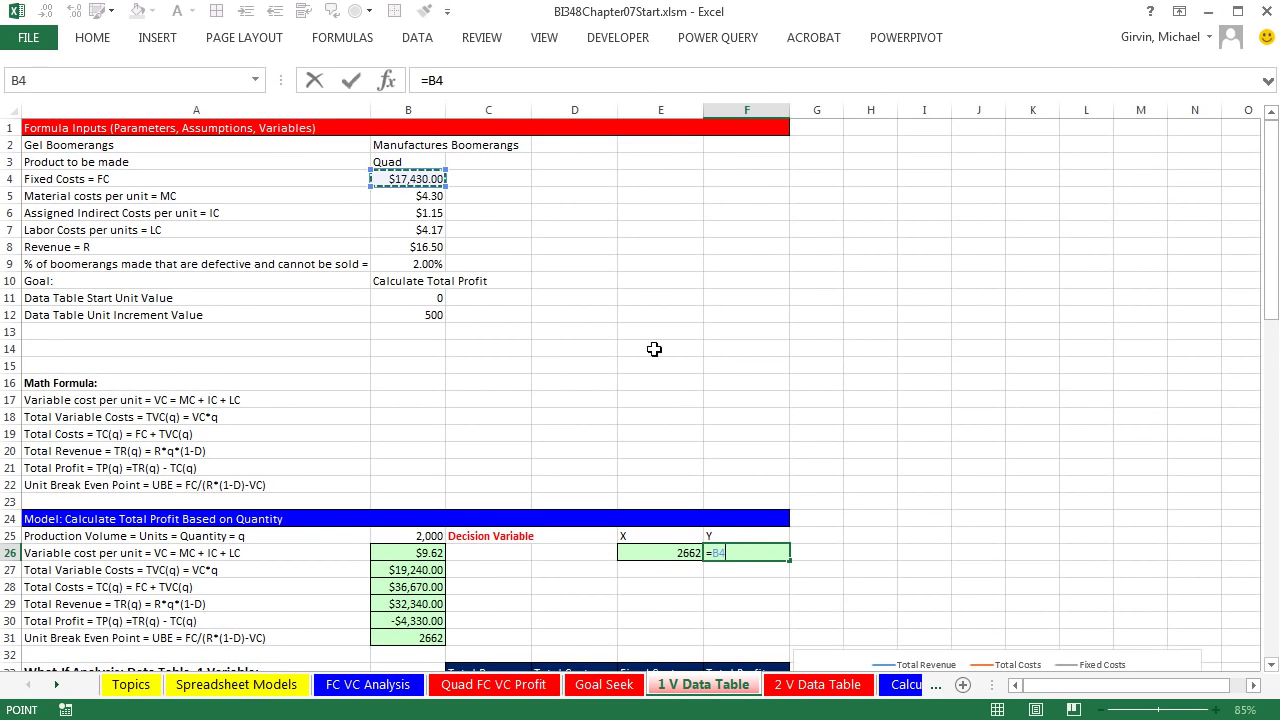
scroll(760, 559, "down", 2)
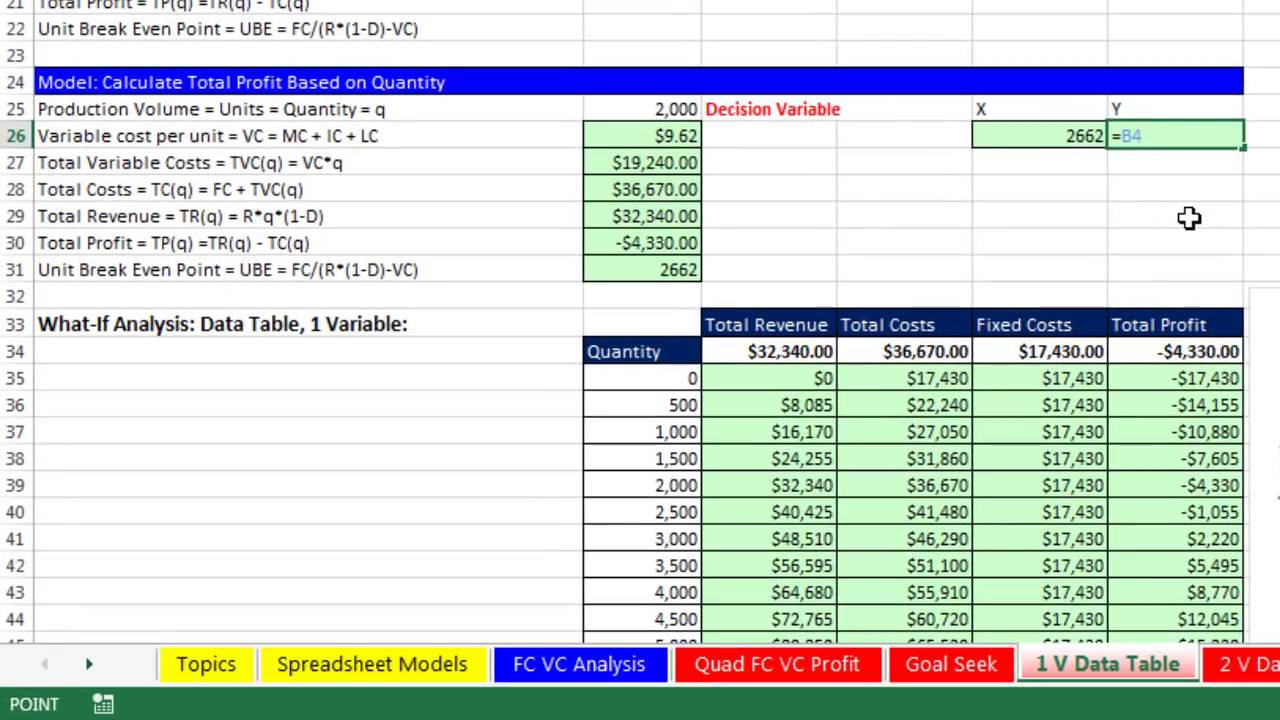
type("+")
key("Left")
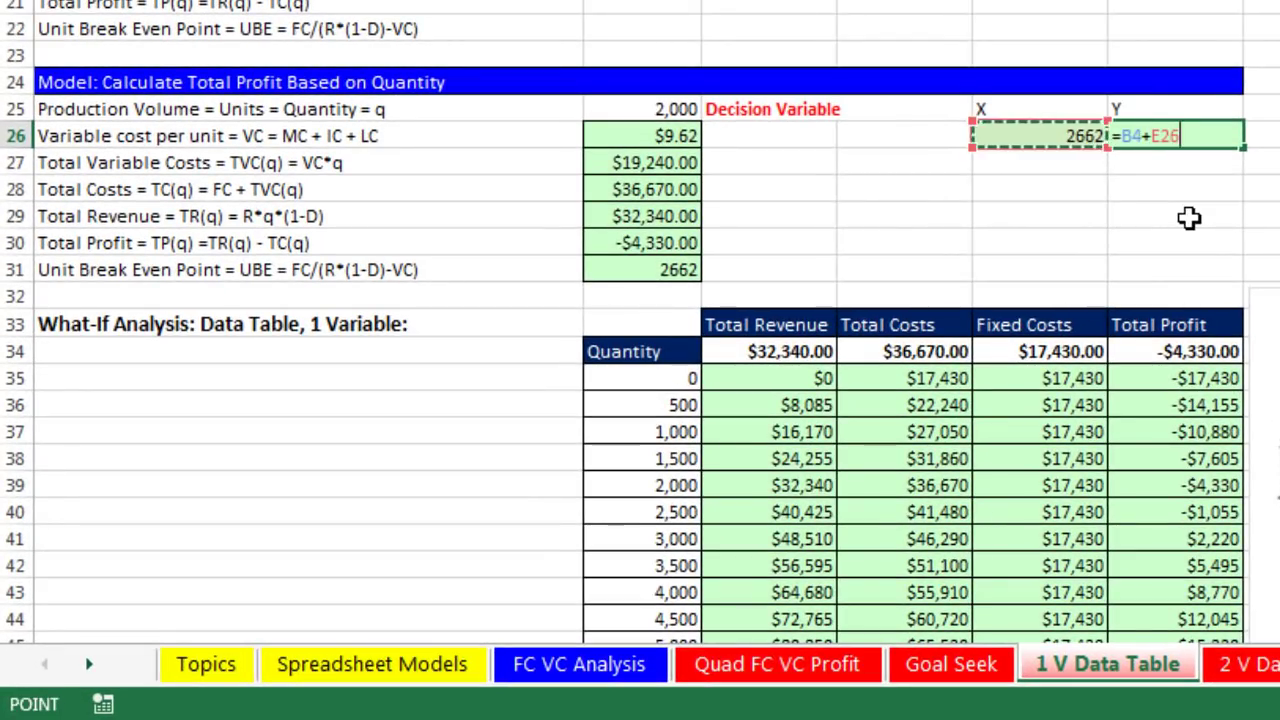
type("*")
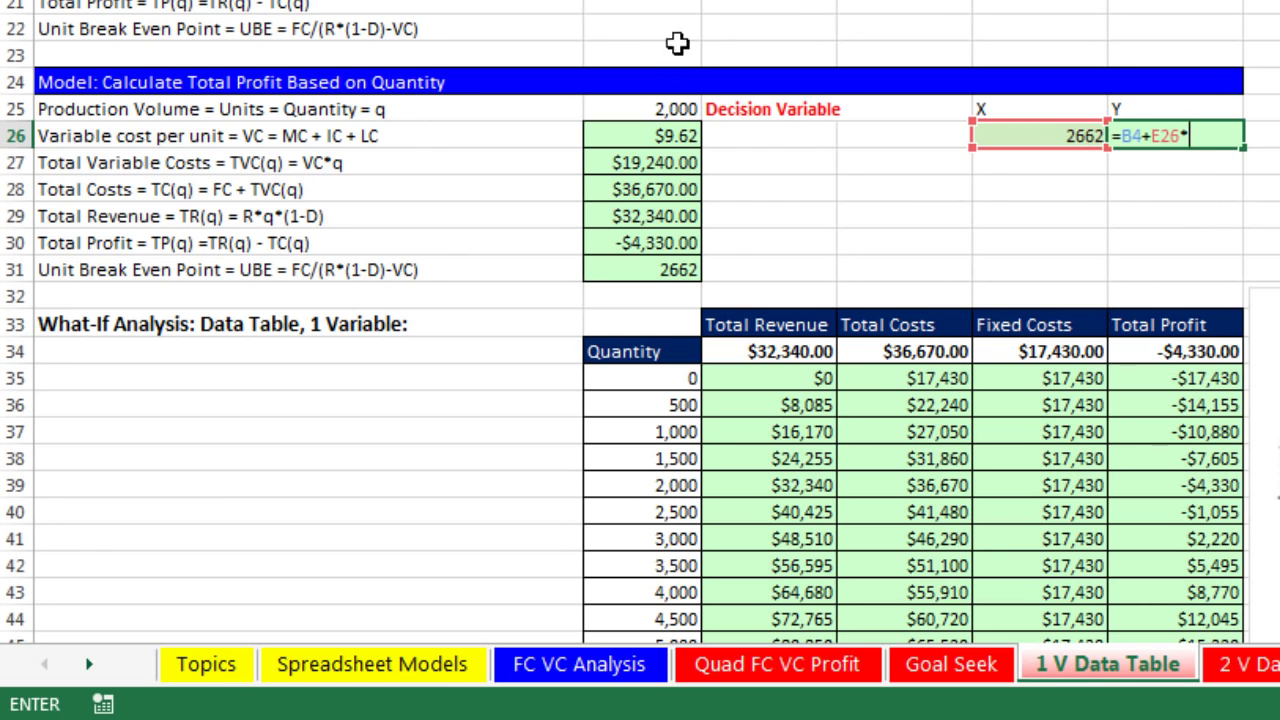
left_click(652, 131)
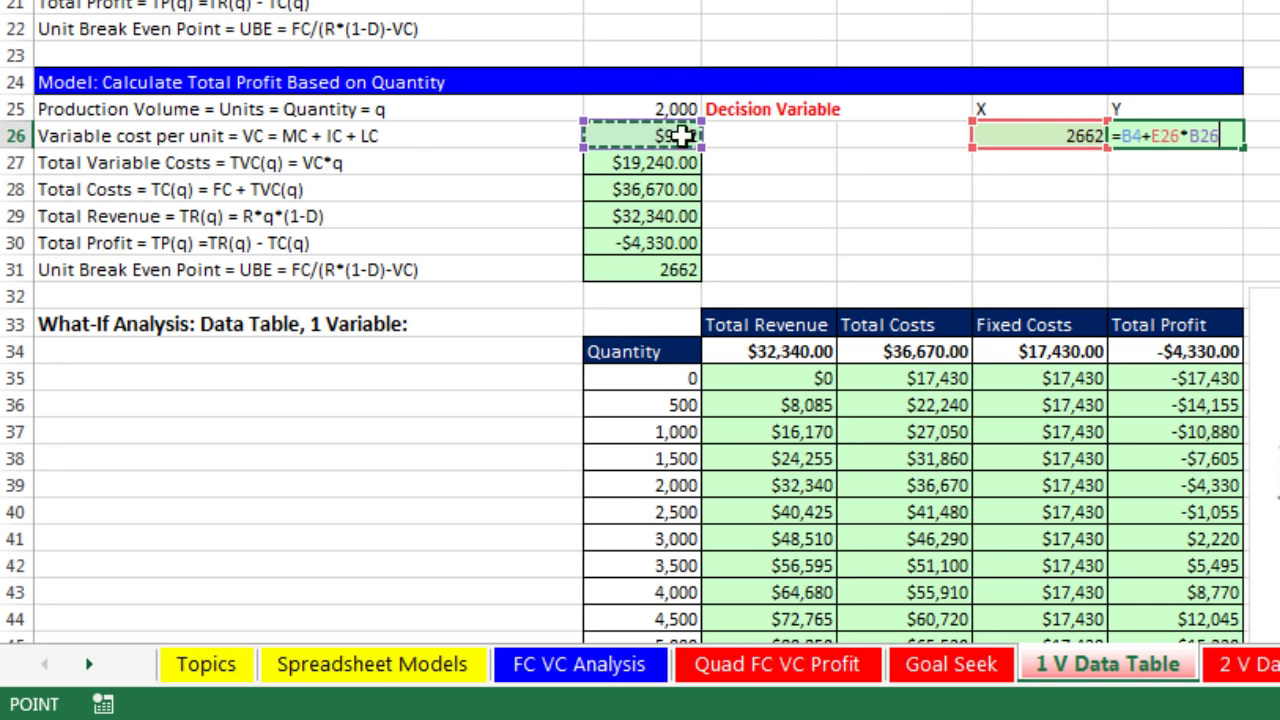
key("ctrl+Return")
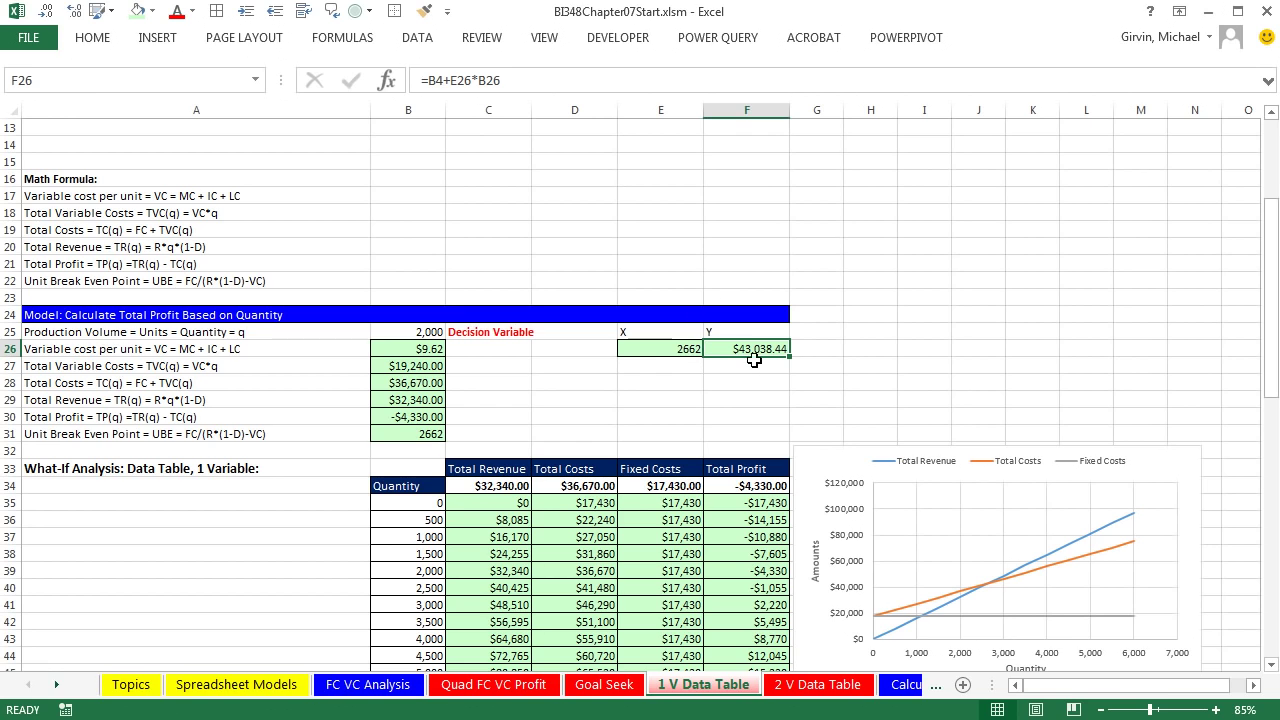
Enter the heading BEU Label: in cell E28 and repeat the light green fill on cell E29 below it
scroll(780, 370, "down", 2)
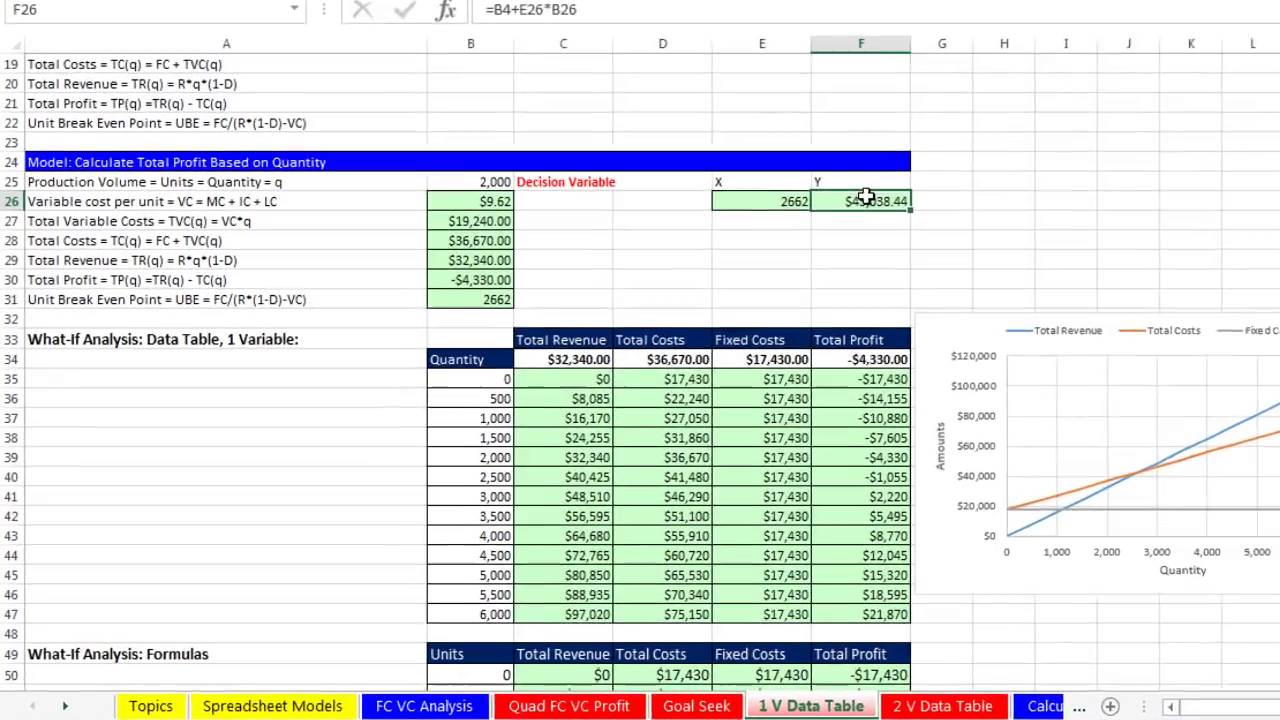
left_click(650, 280)
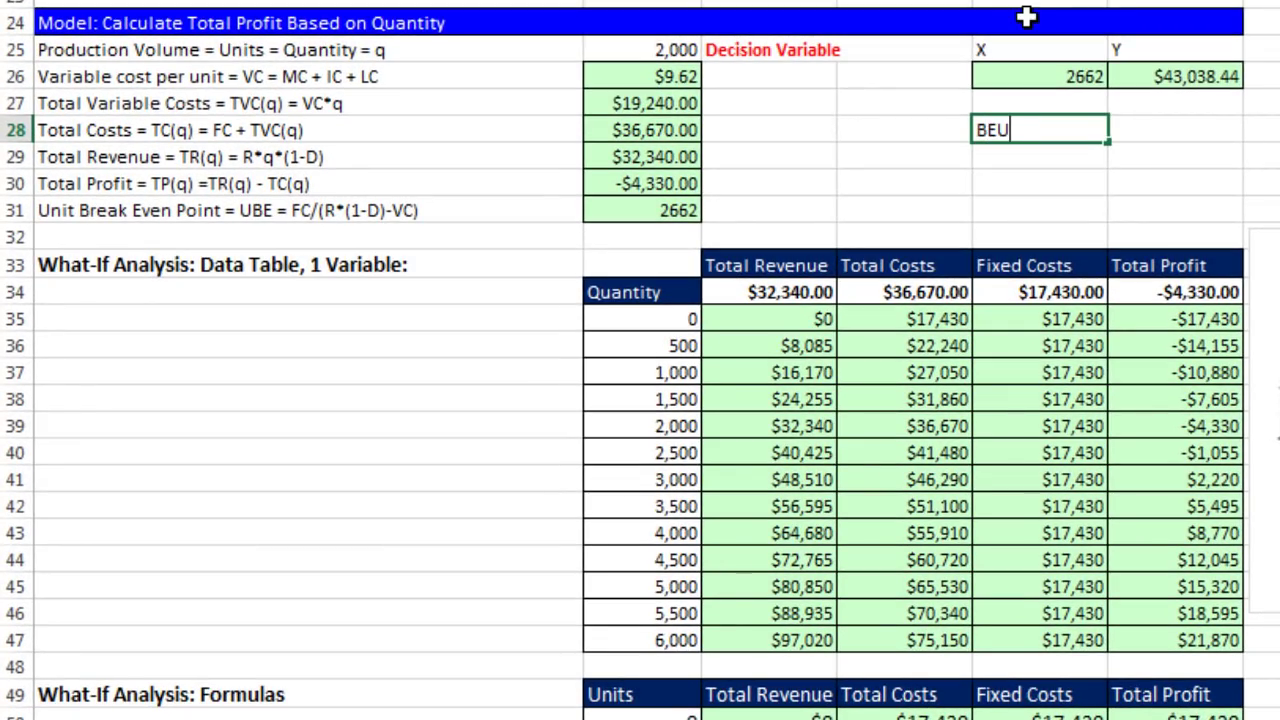
type("BEU Label:")
key("Return")
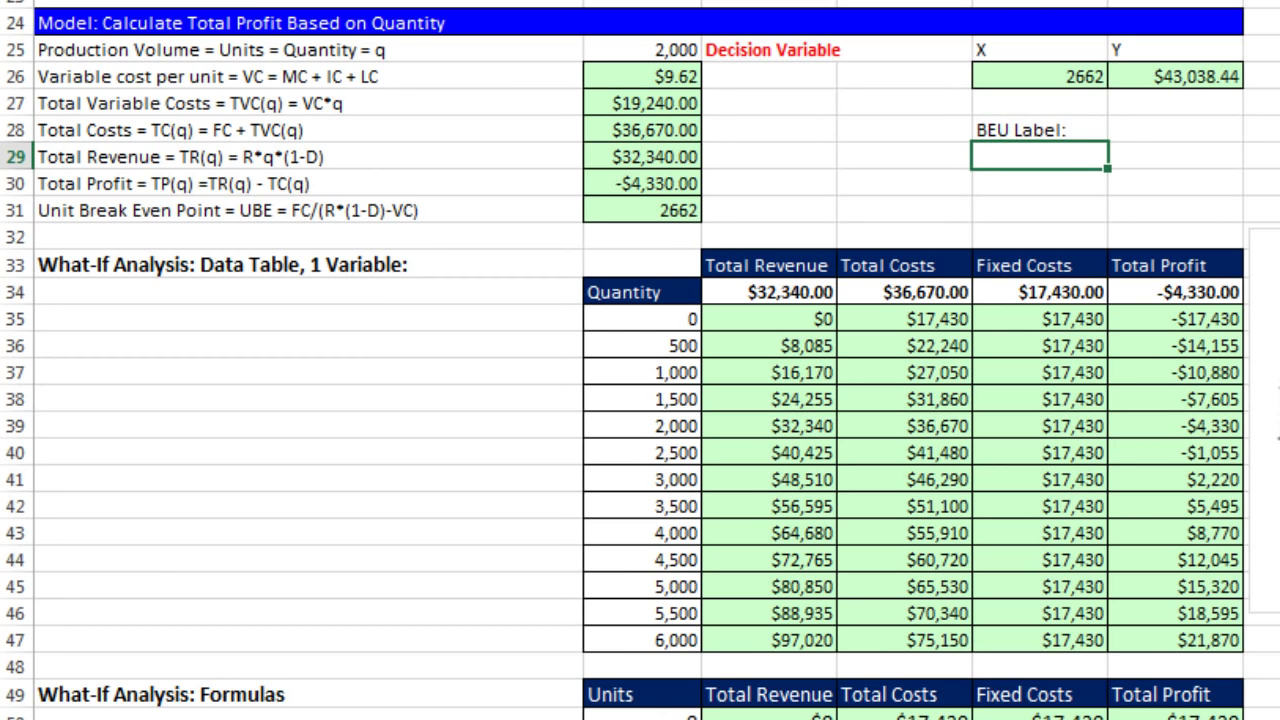
key("F4")
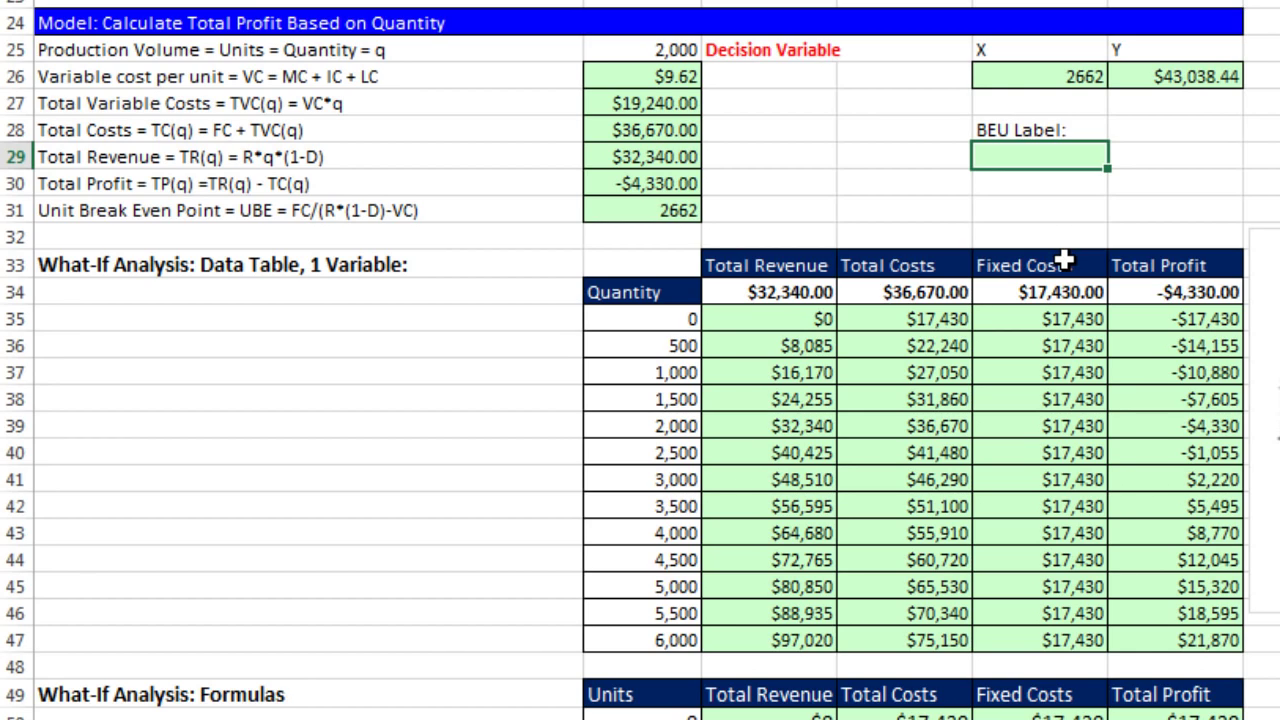
Build the break-even label in cell E29 with the formula ="BEU = "&E26
type("=\"BEU = \"&")
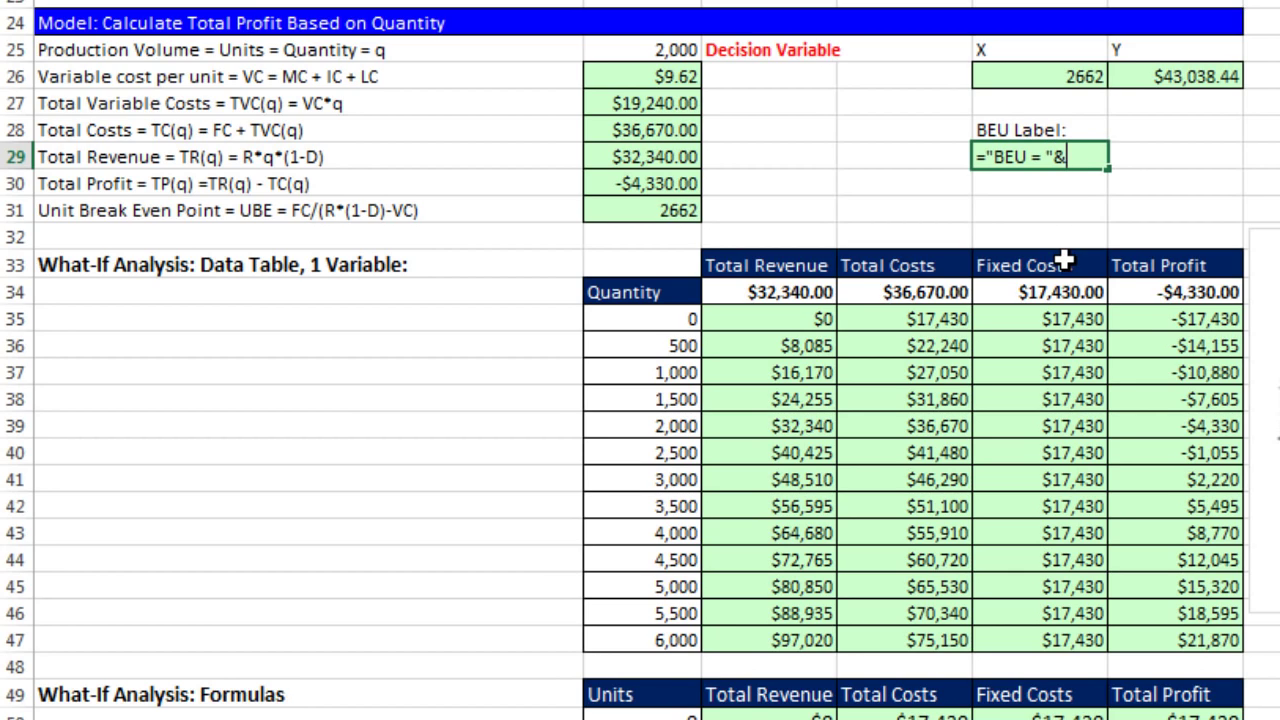
left_click(1073, 72)
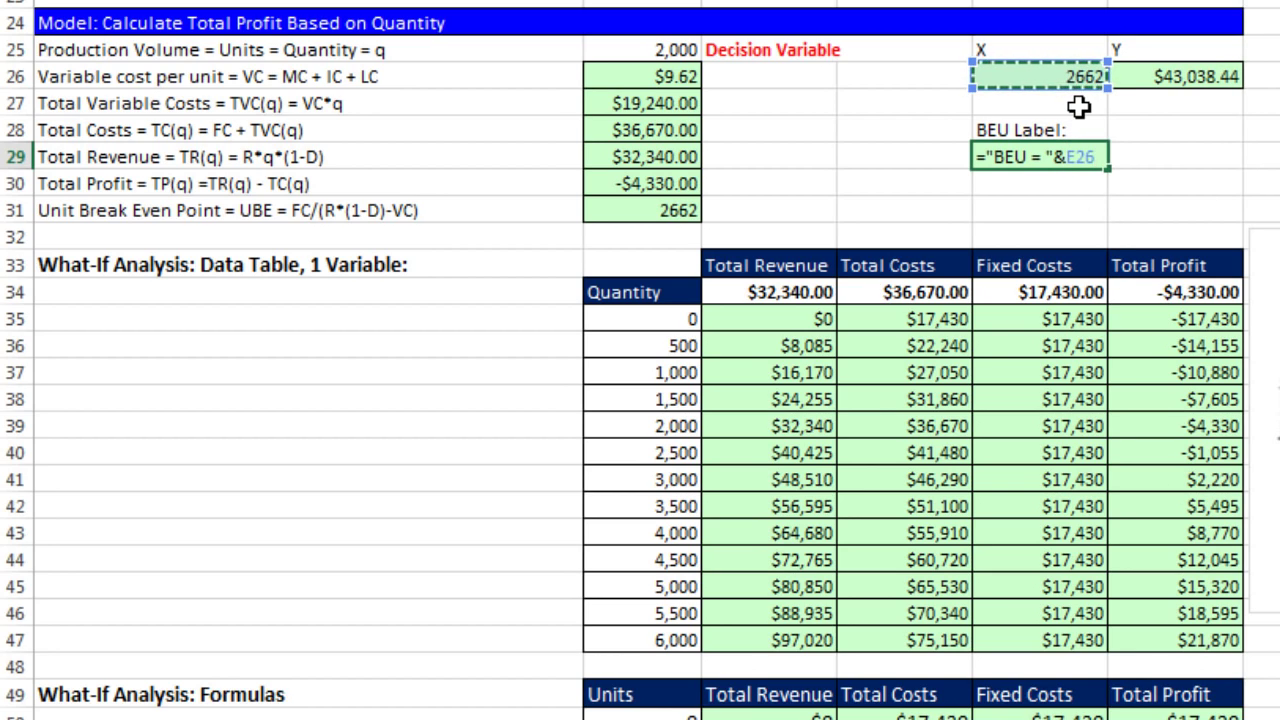
key("ctrl+Return")
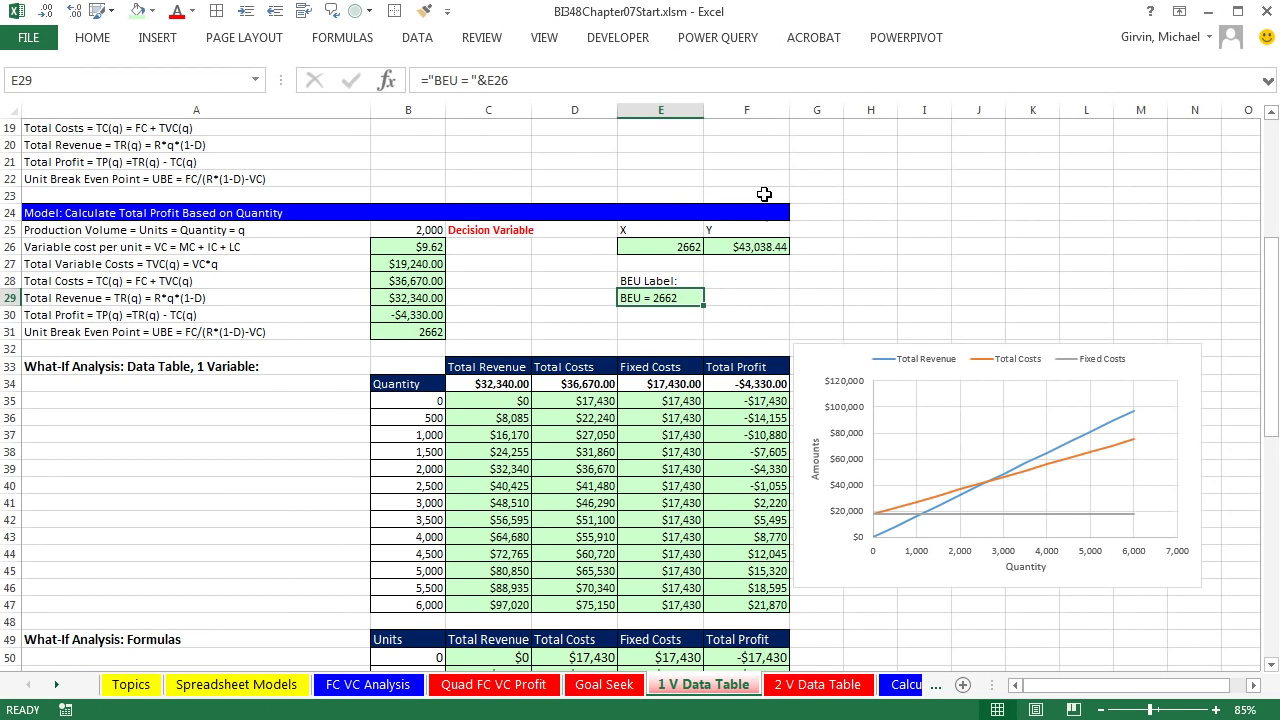
Add a new data series to the chart and take its series name from the break-even label in cell E29
left_click(829, 363)
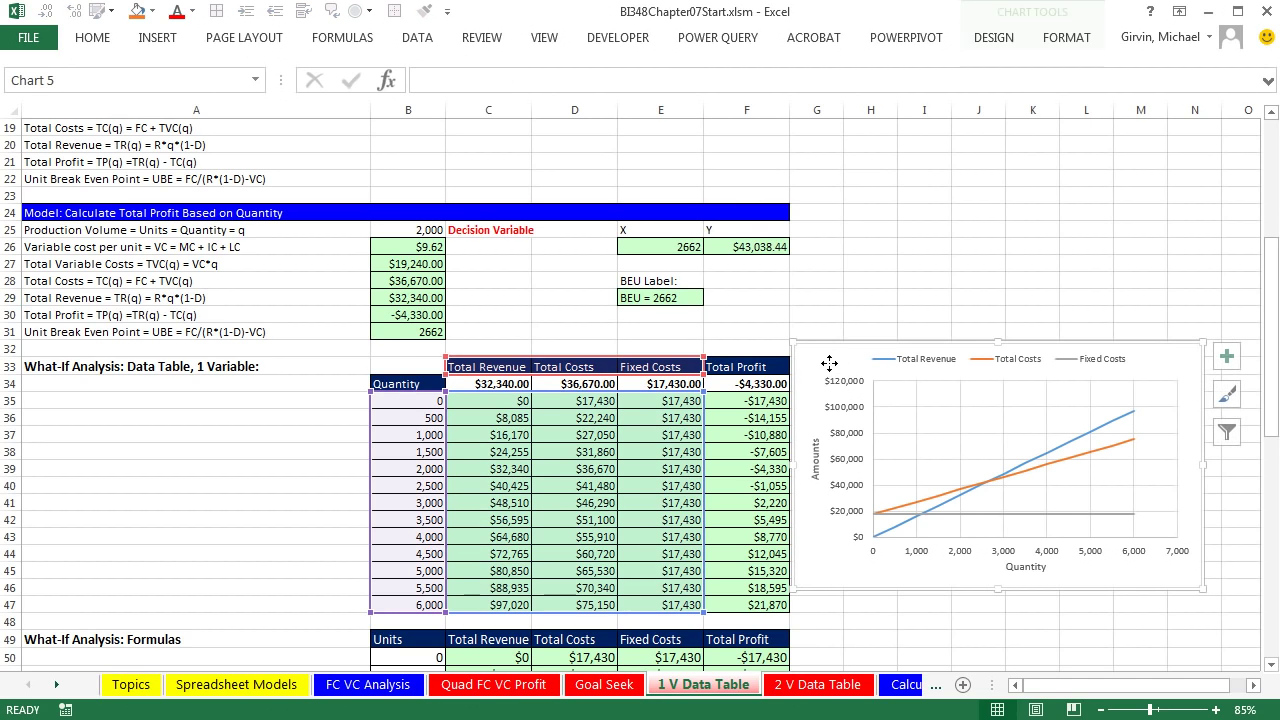
right_click(829, 363)
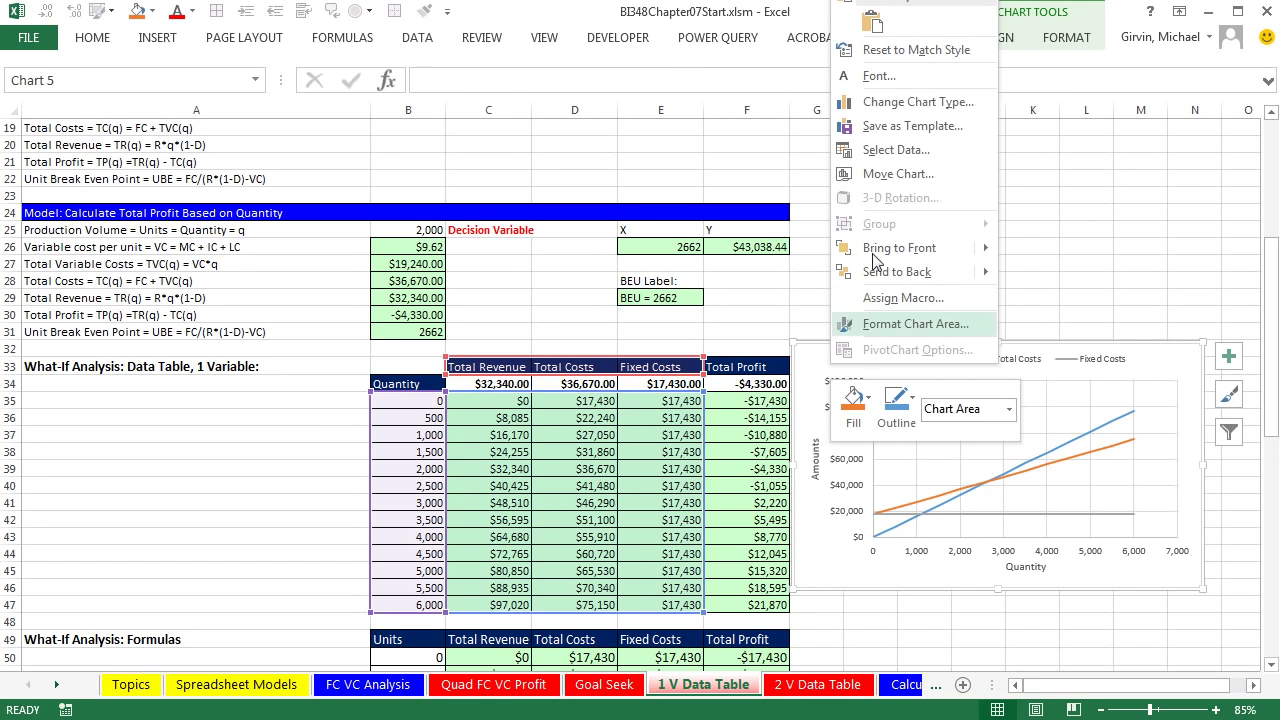
left_click(897, 159)
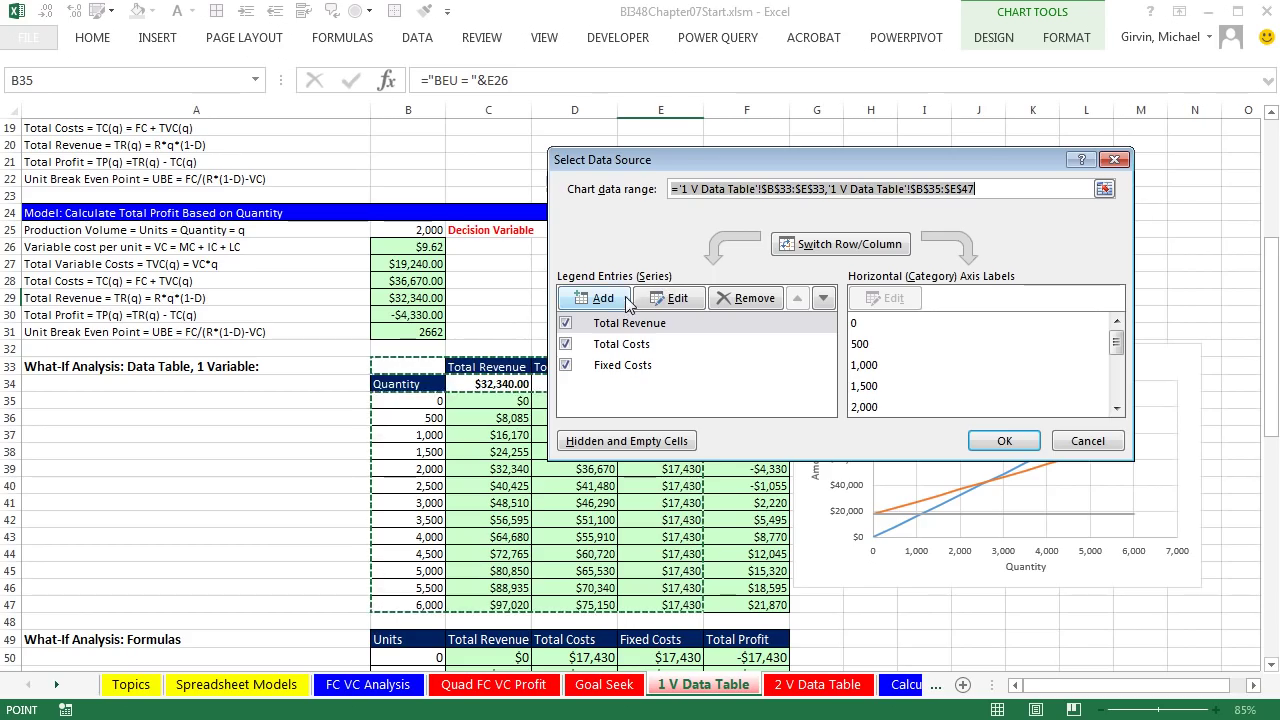
left_click(604, 299)
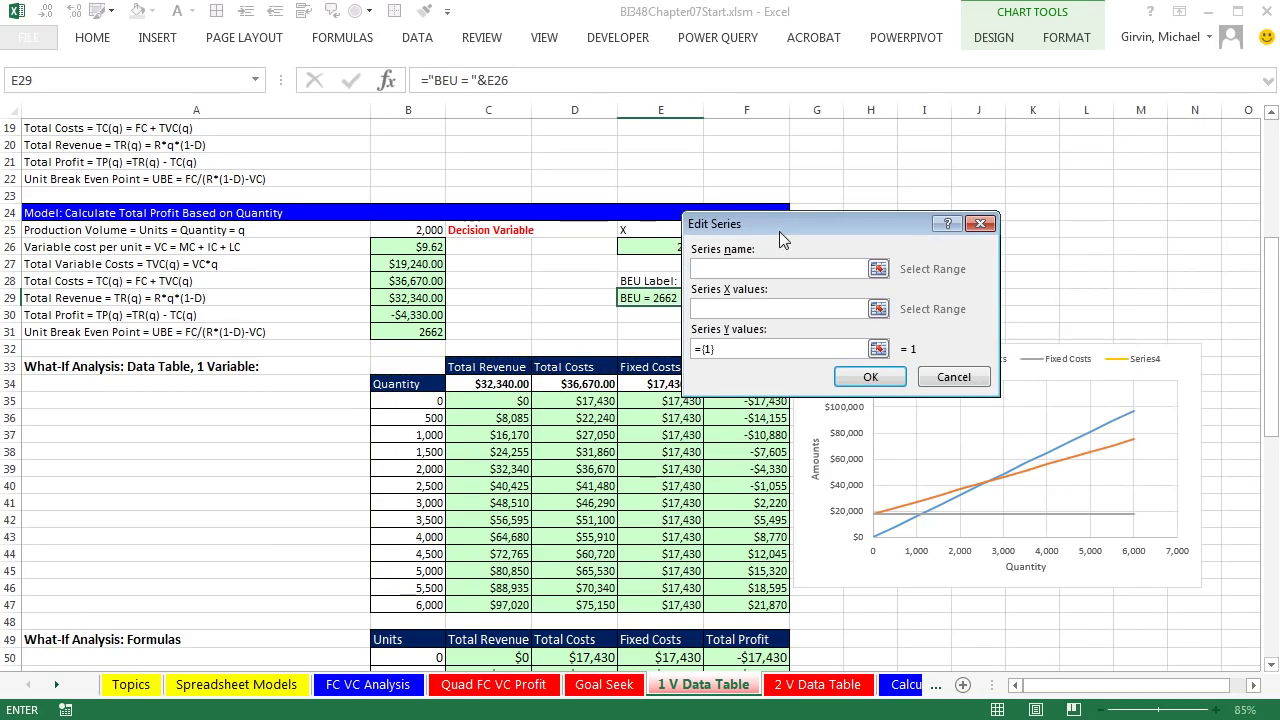
left_click_drag(779, 231, 933, 200)
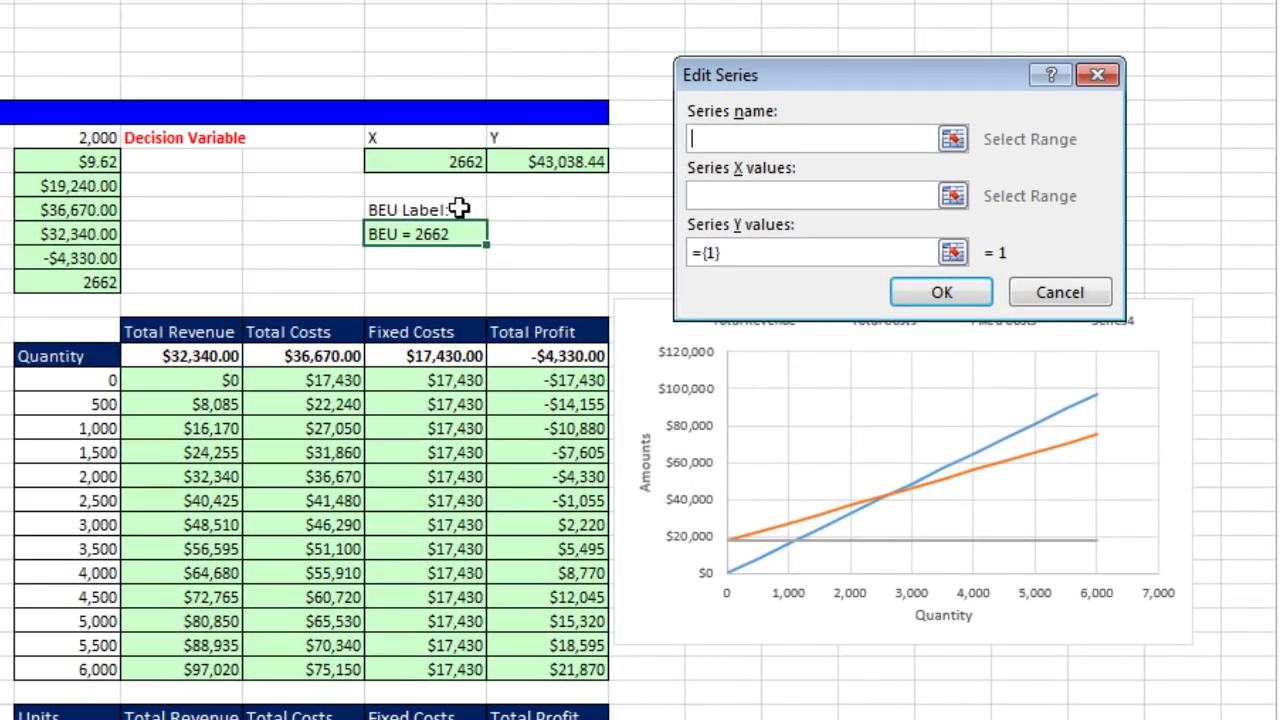
left_click(445, 234)
Set the new series' X value to cell E26 and its Y value to cell F26, and apply the chart data changes
left_click(746, 197)
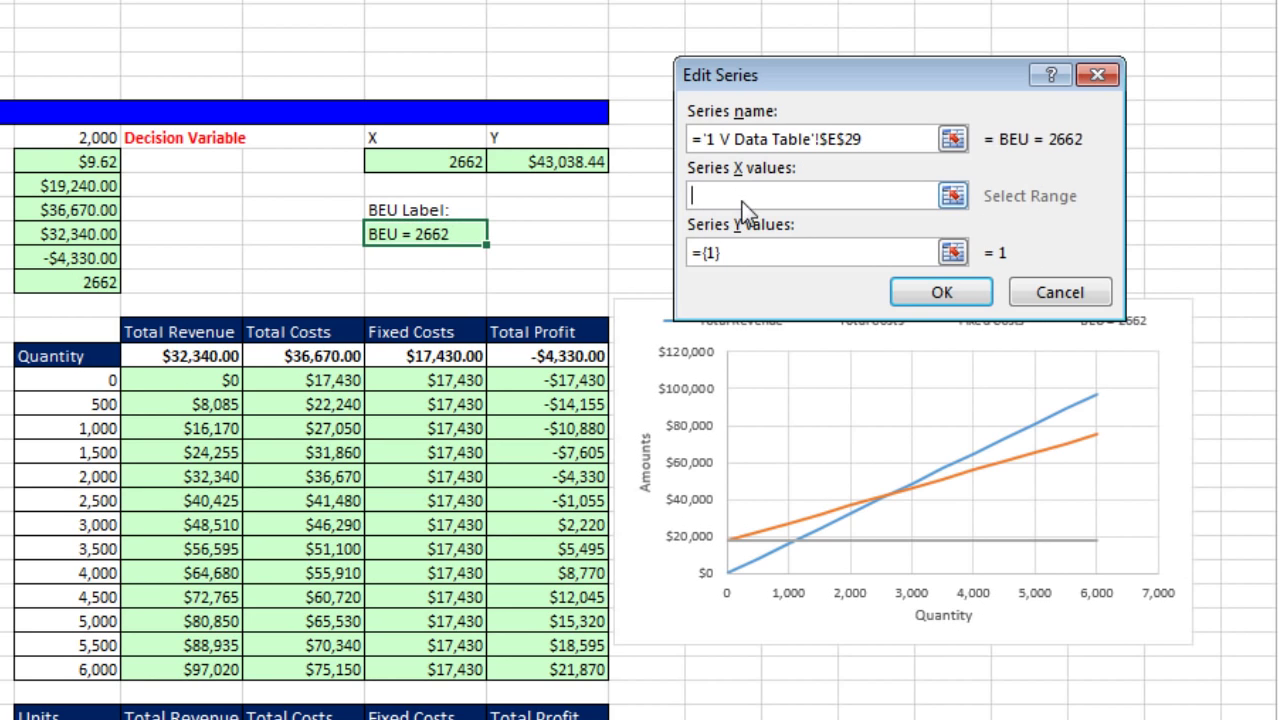
left_click(430, 161)
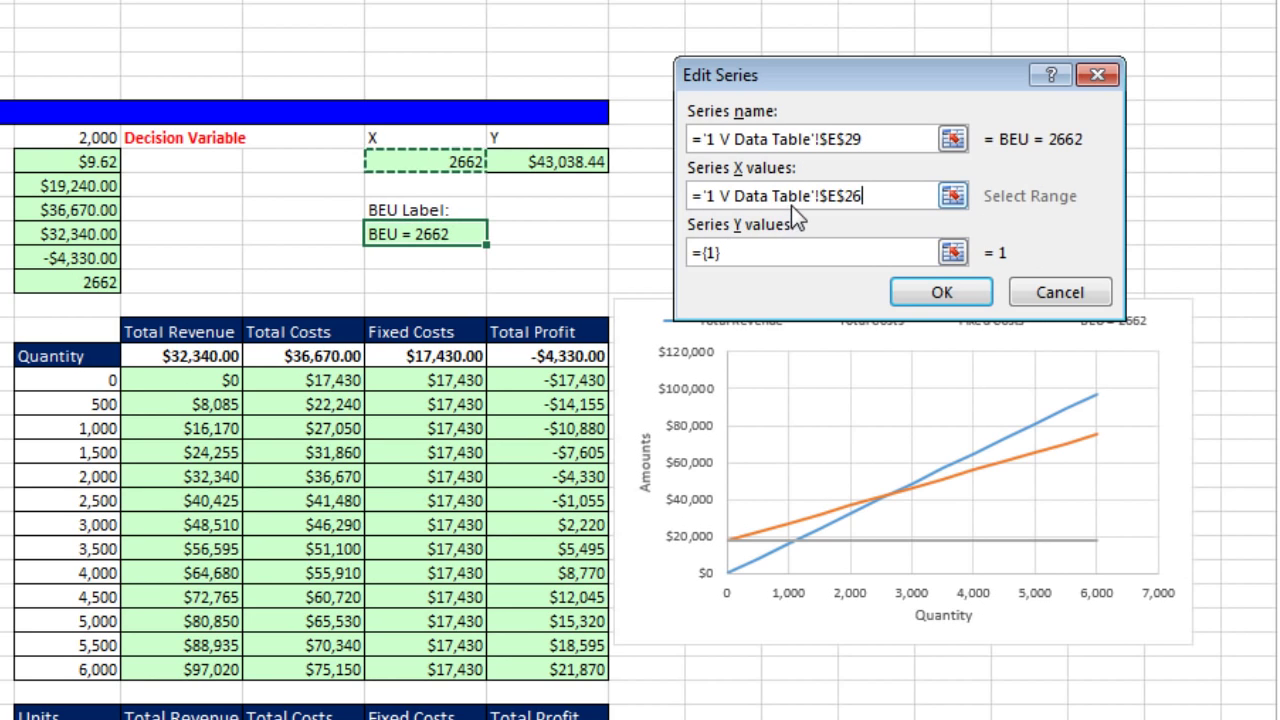
left_click(749, 252)
left_click_drag(740, 254, 644, 258)
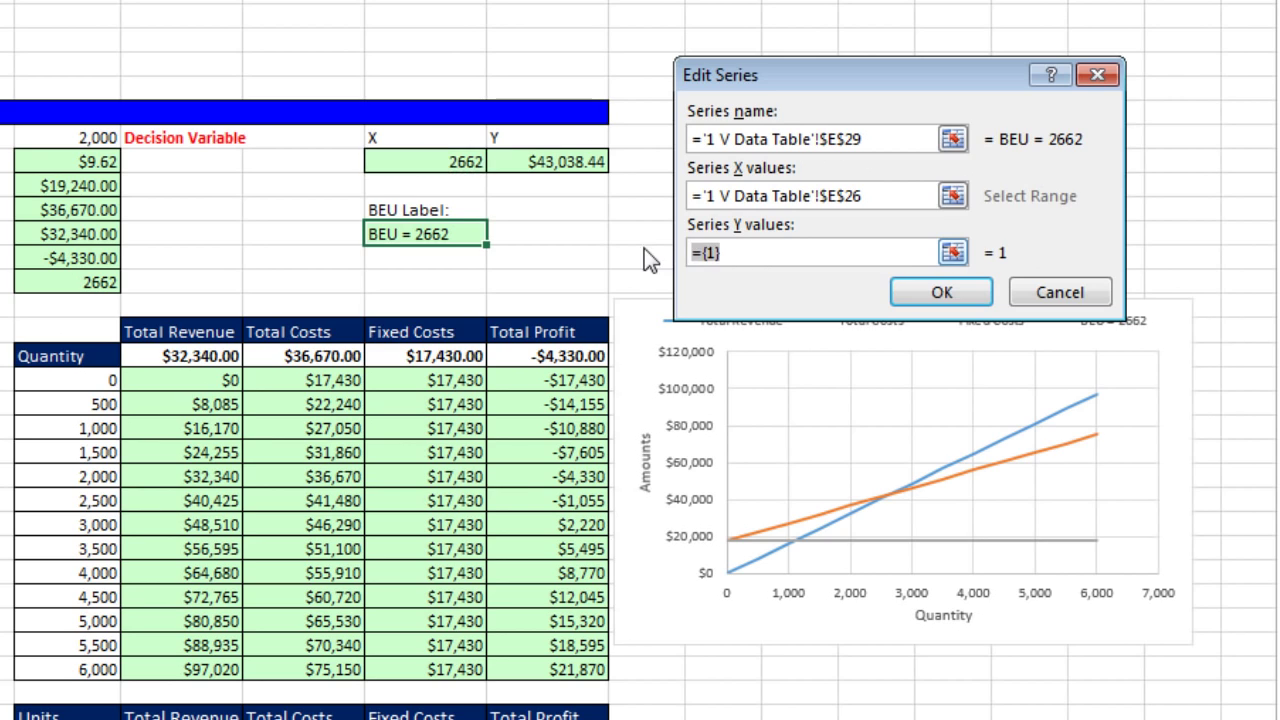
key("Delete")
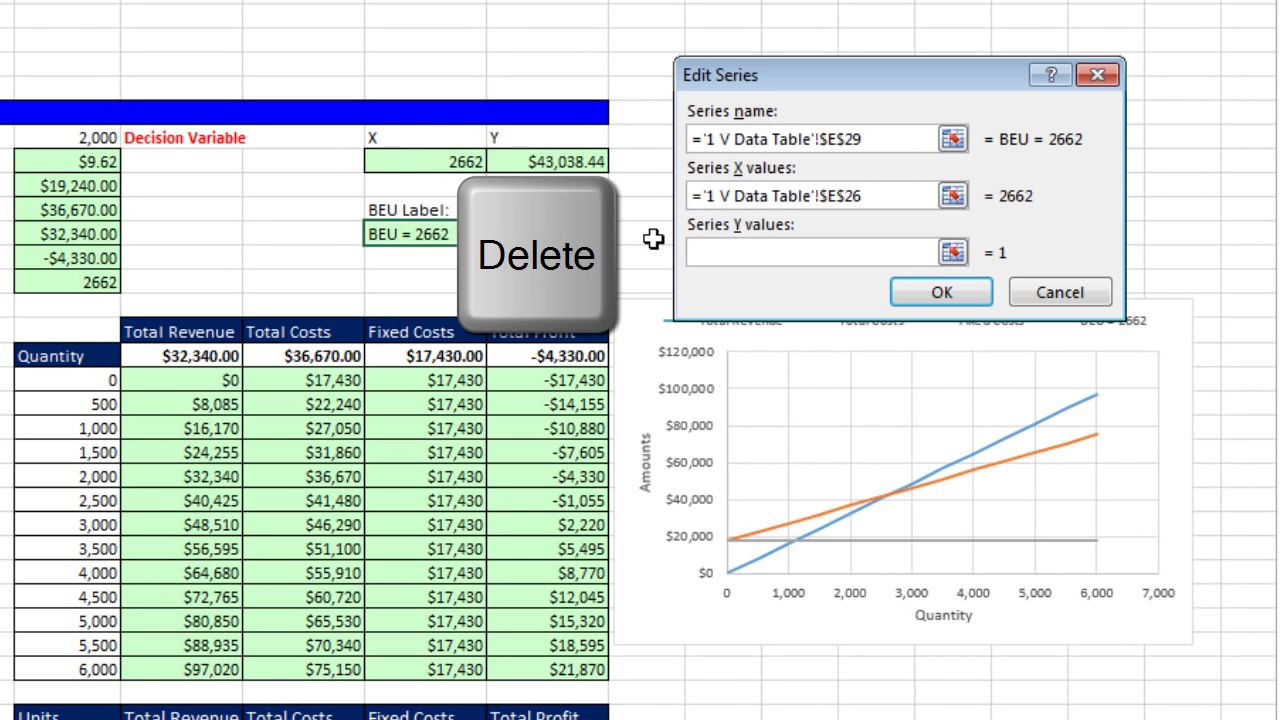
left_click(561, 163)
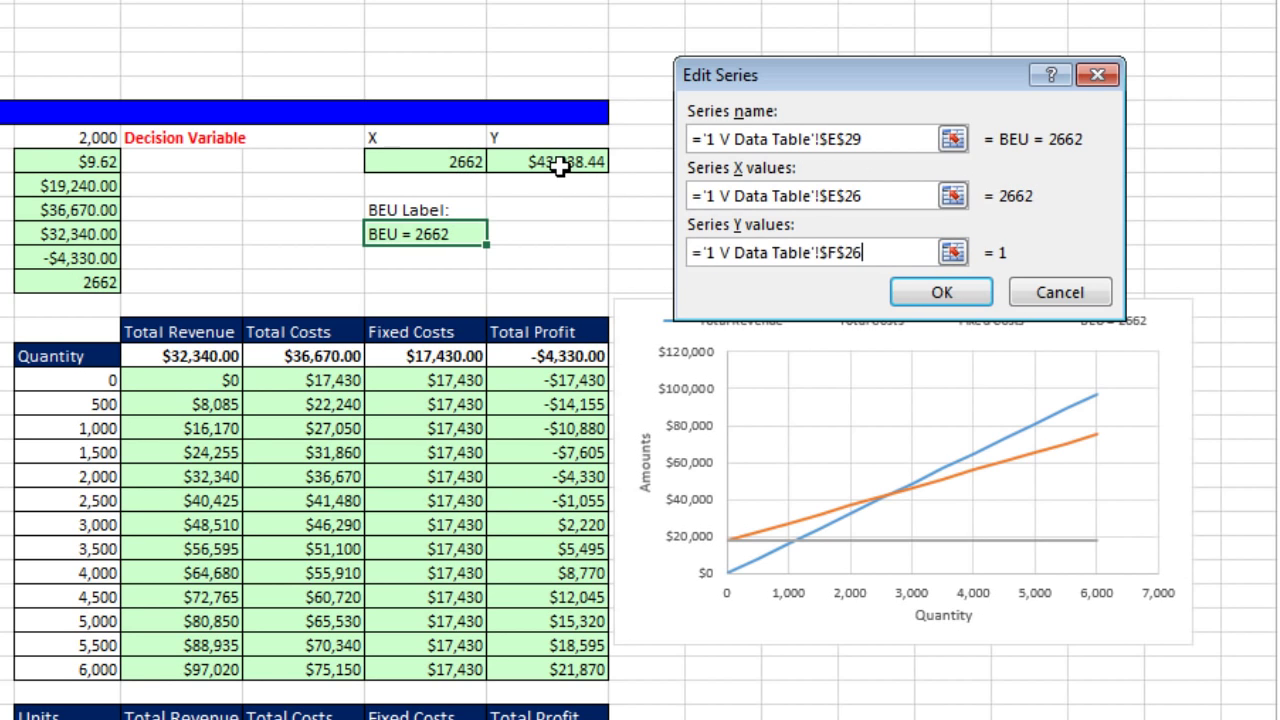
left_click(984, 293)
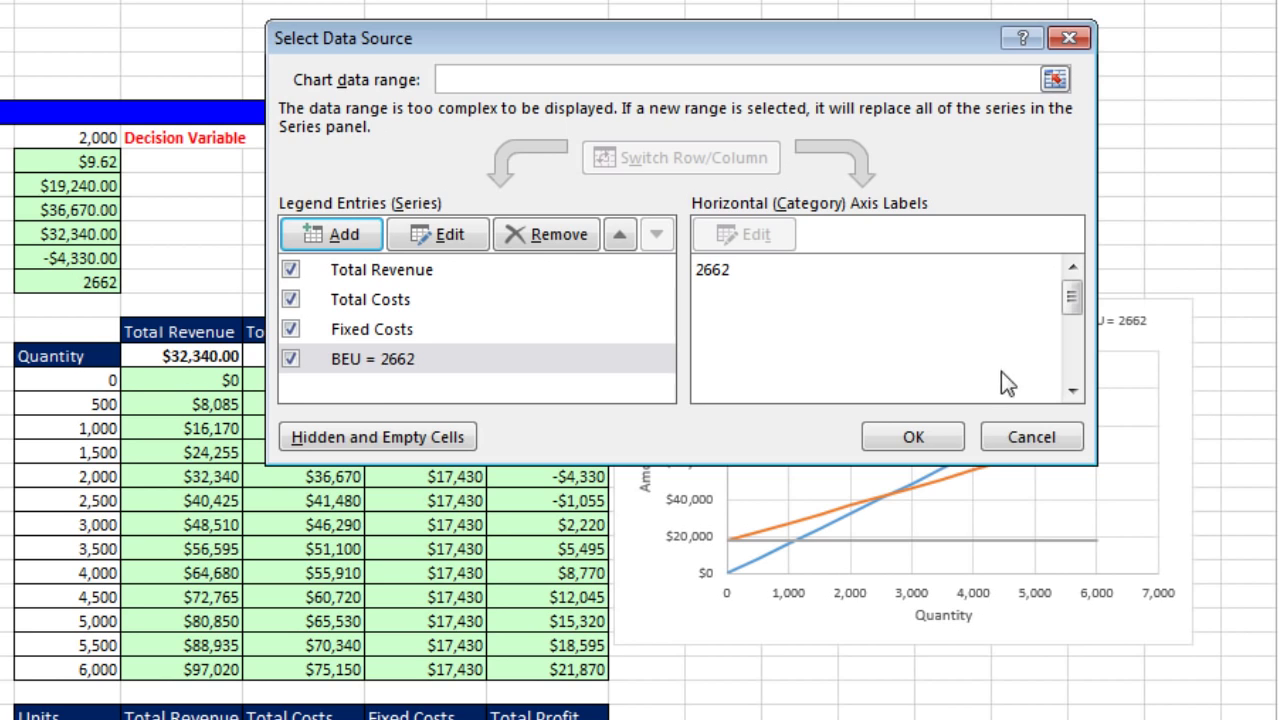
left_click(943, 440)
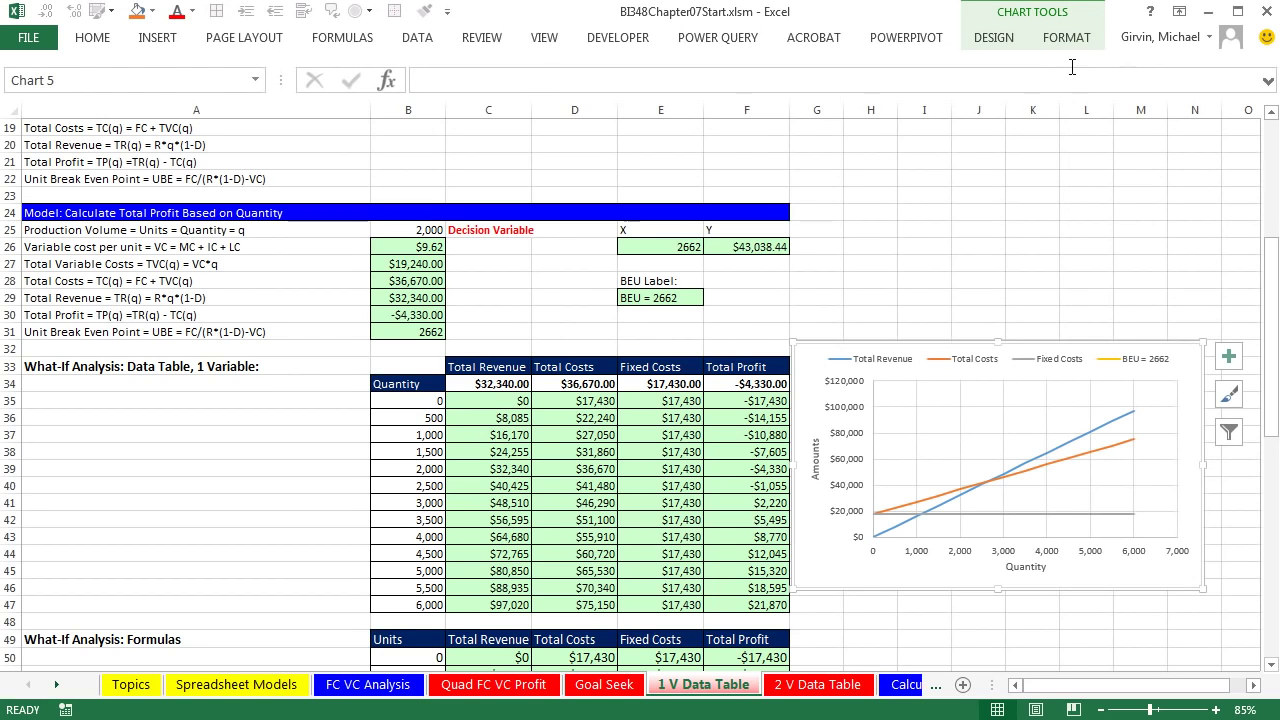
left_click(1068, 45)
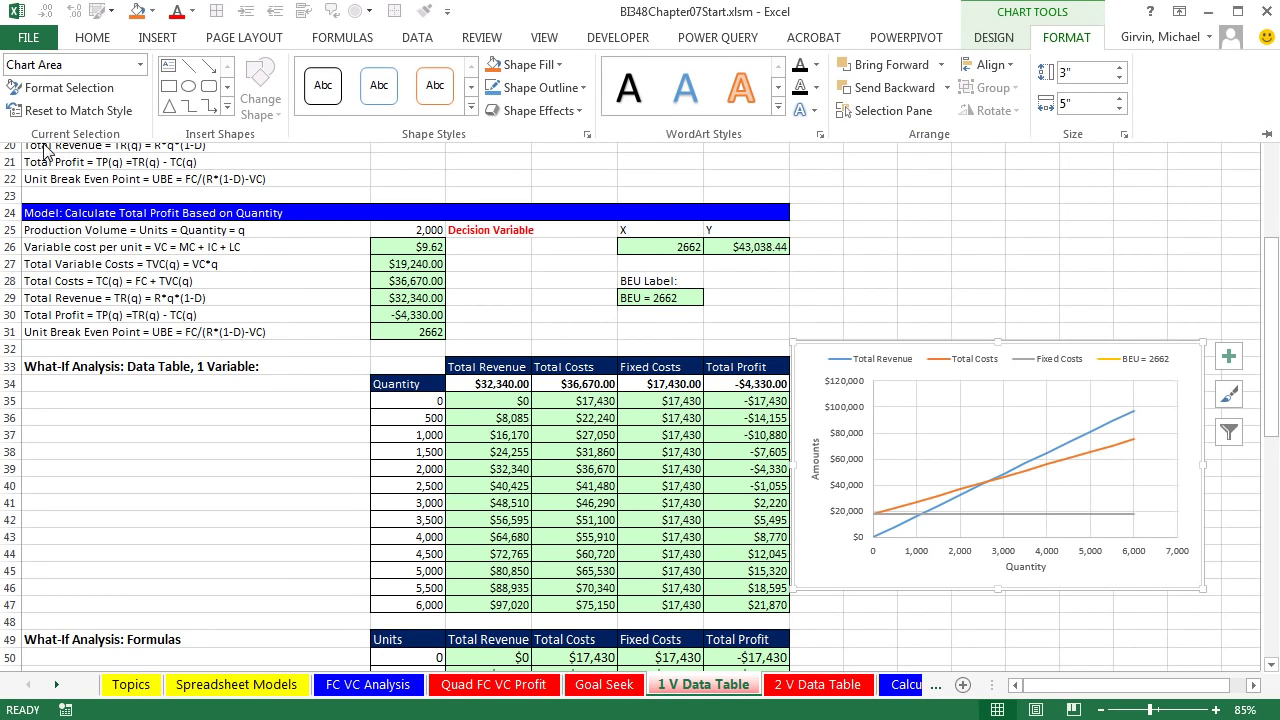
left_click(141, 66)
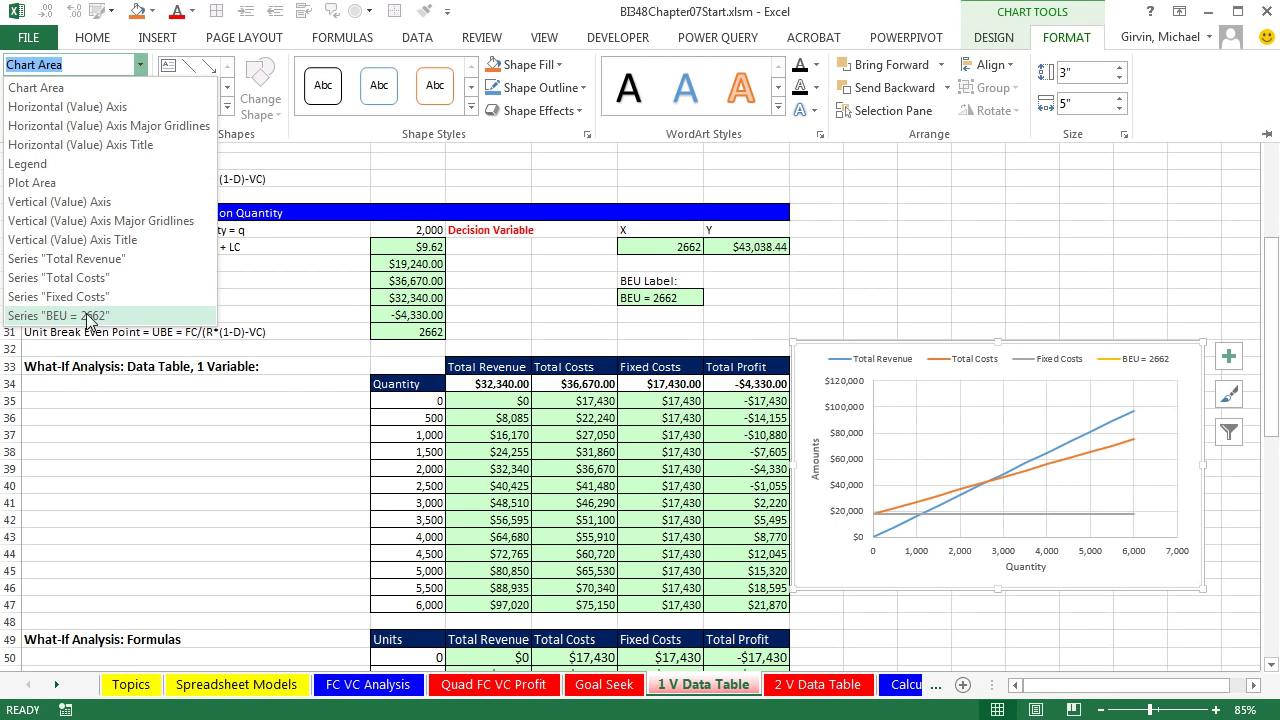
left_click(120, 318)
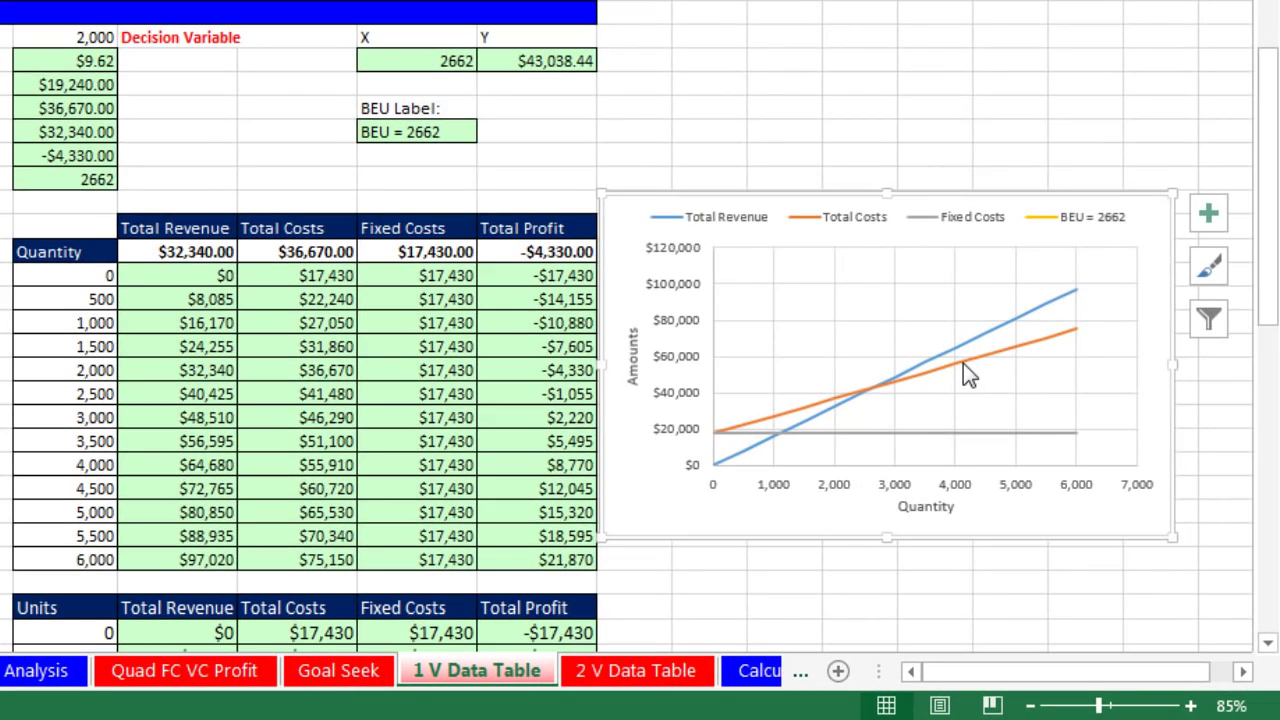
Select the single-point BEU series by cycling through the chart elements, and open its data series formatting options
left_click(963, 363)
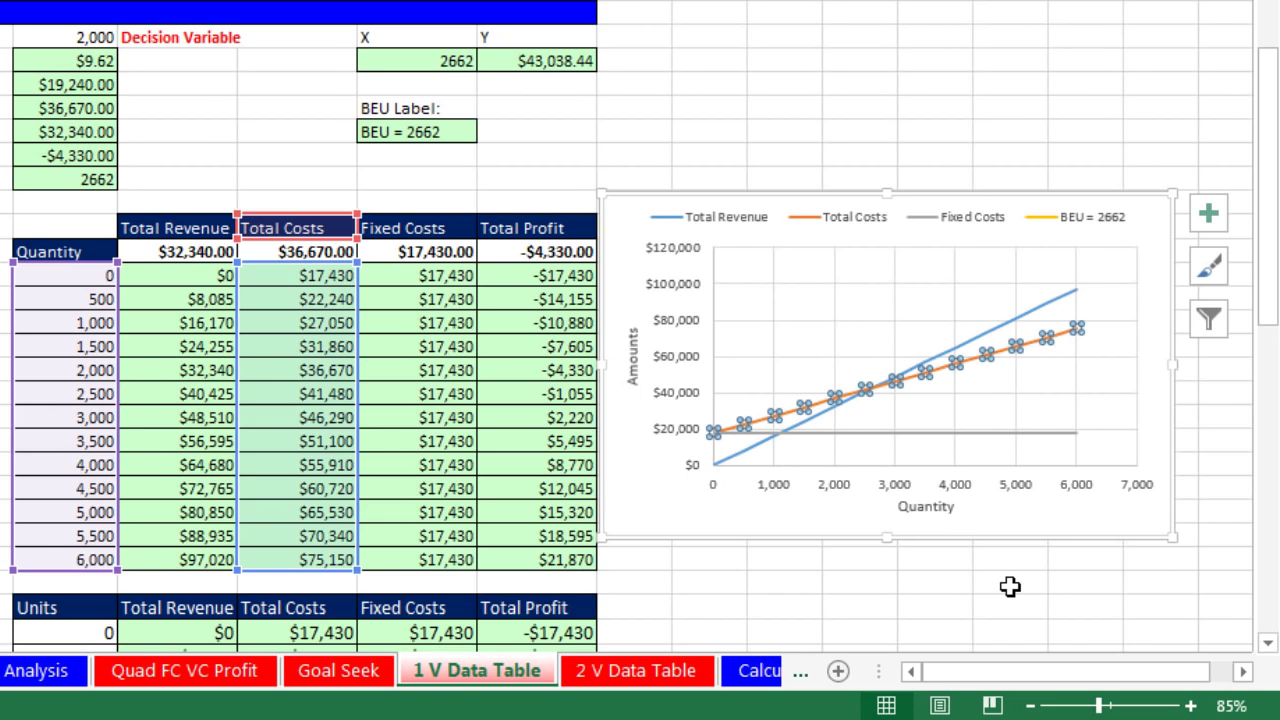
key("Down")
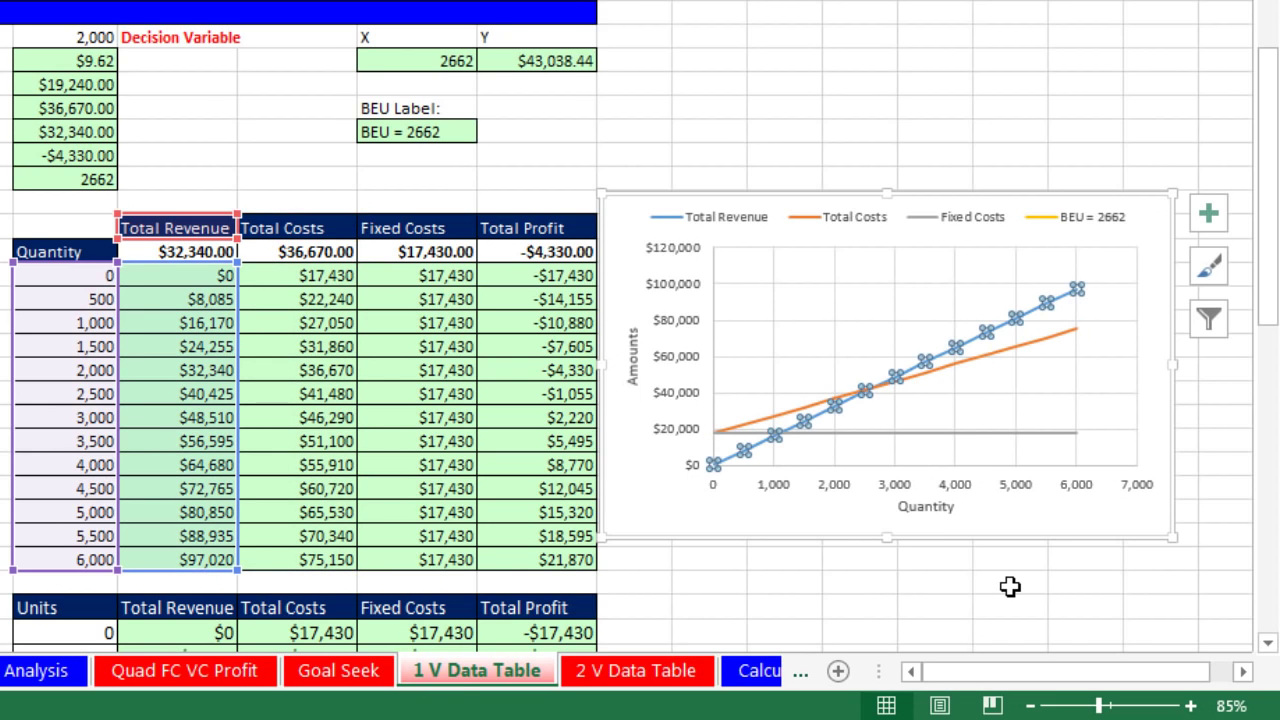
key("Down")
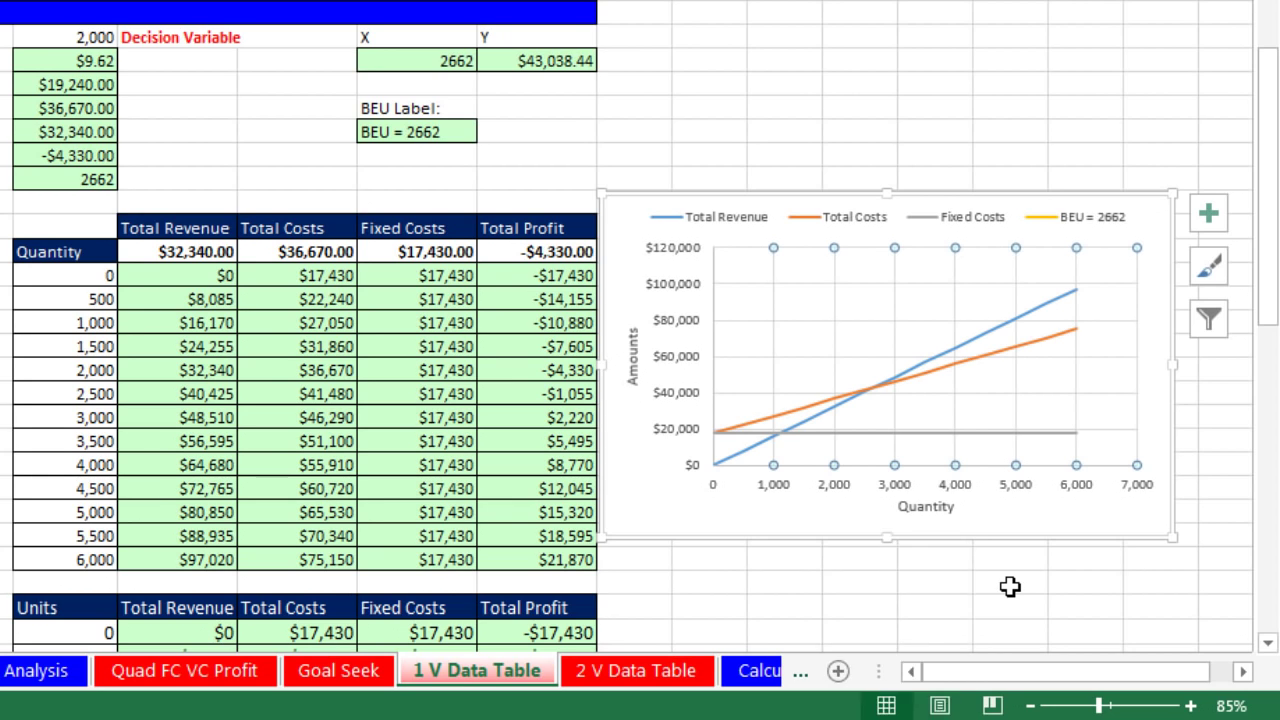
key("Up")
key("Up")
key("Up")
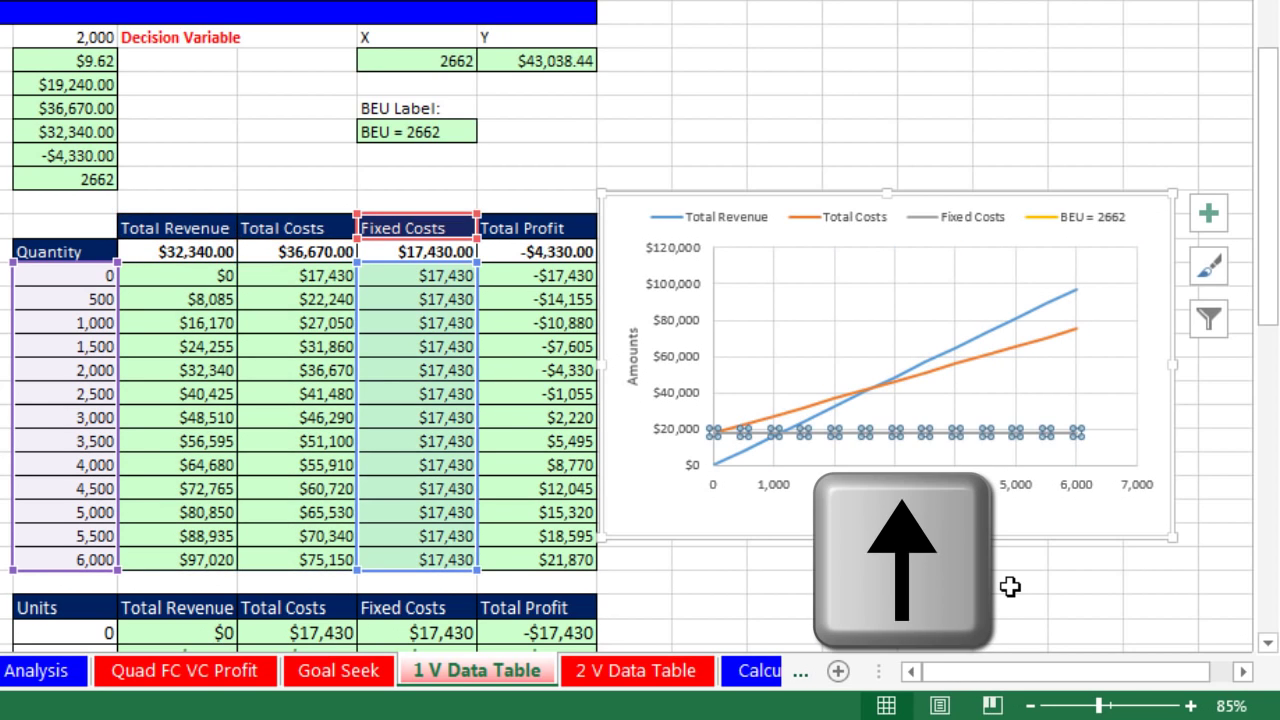
key("Up")
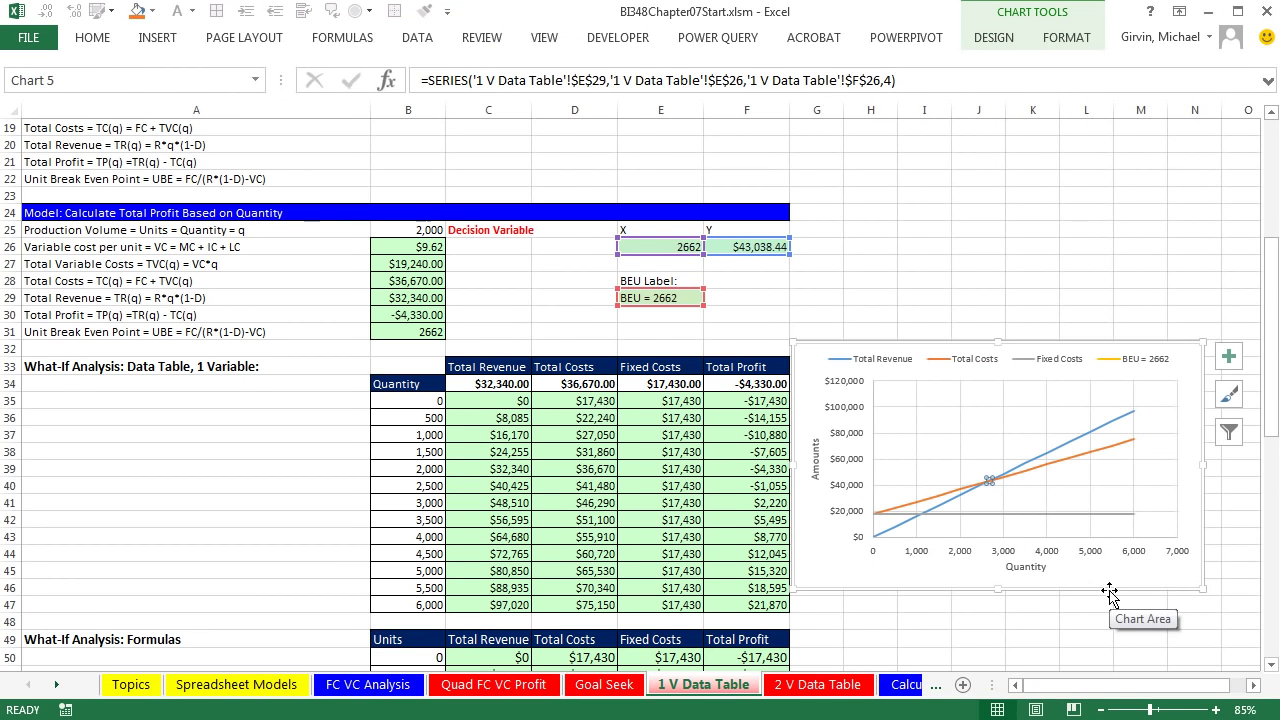
key("ctrl+1")
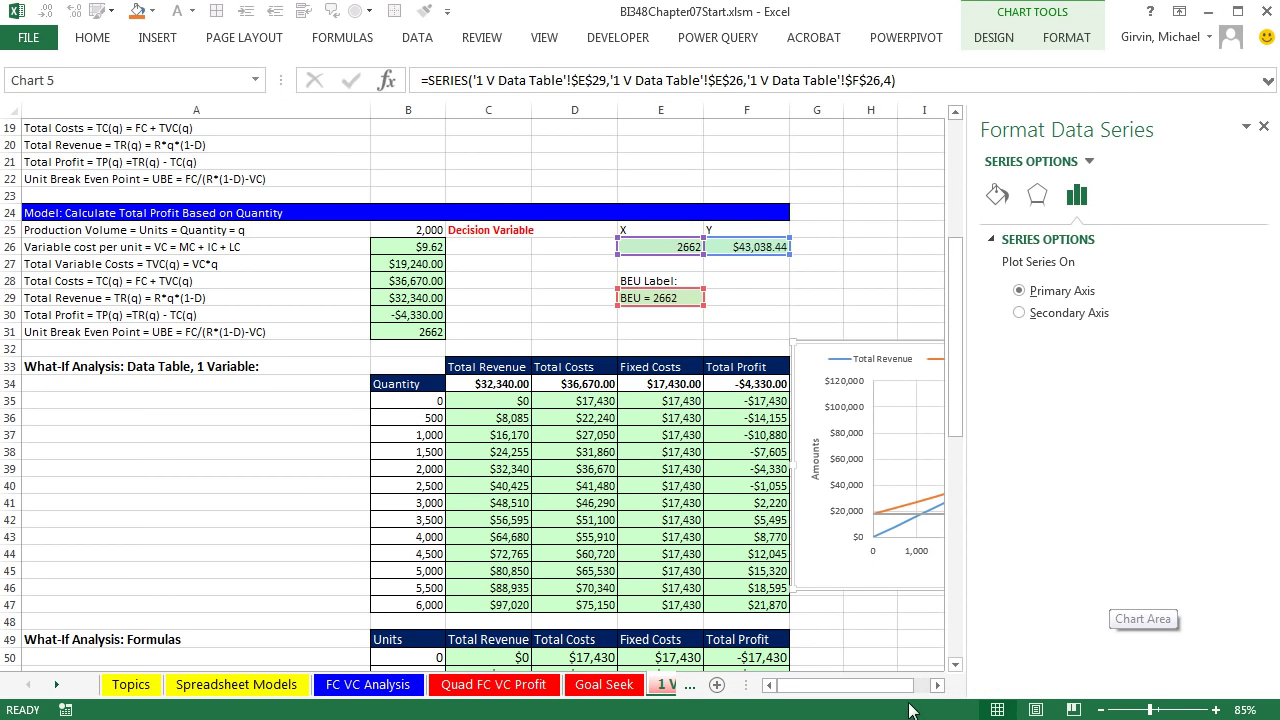
left_click(938, 686)
left_click(938, 686)
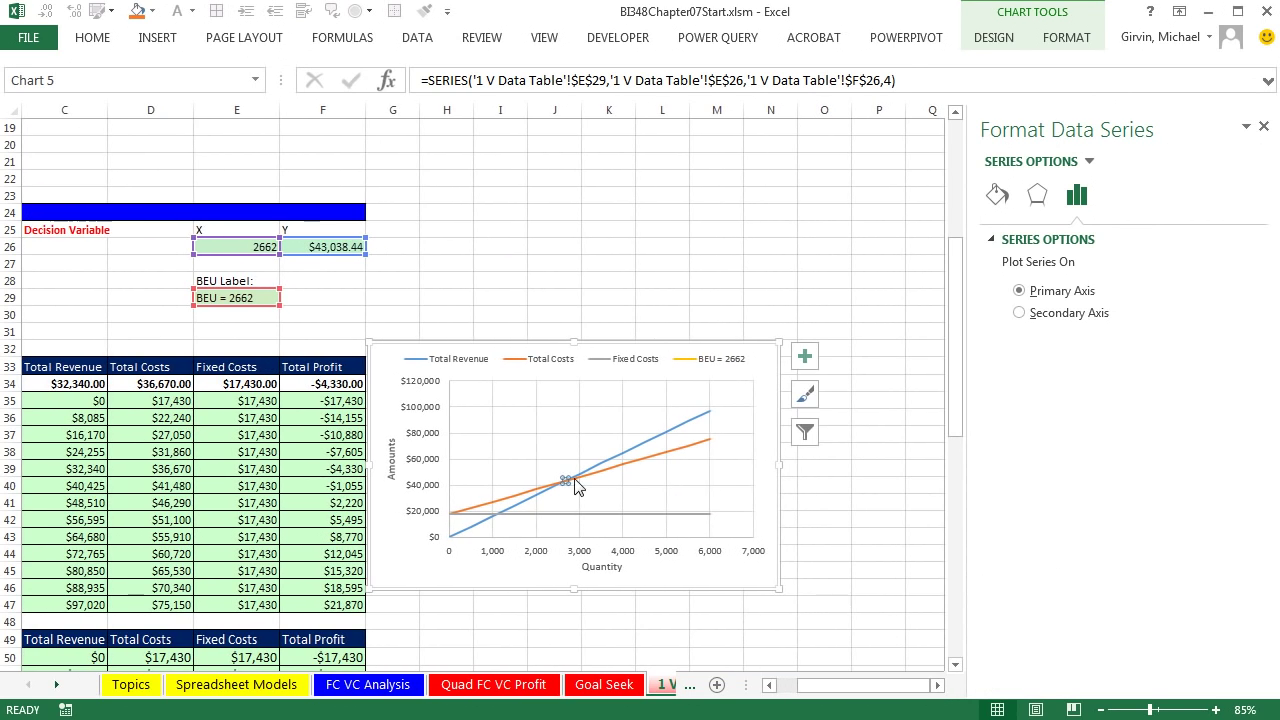
Give the break-even series a built-in square marker of size 5
left_click(1000, 197)
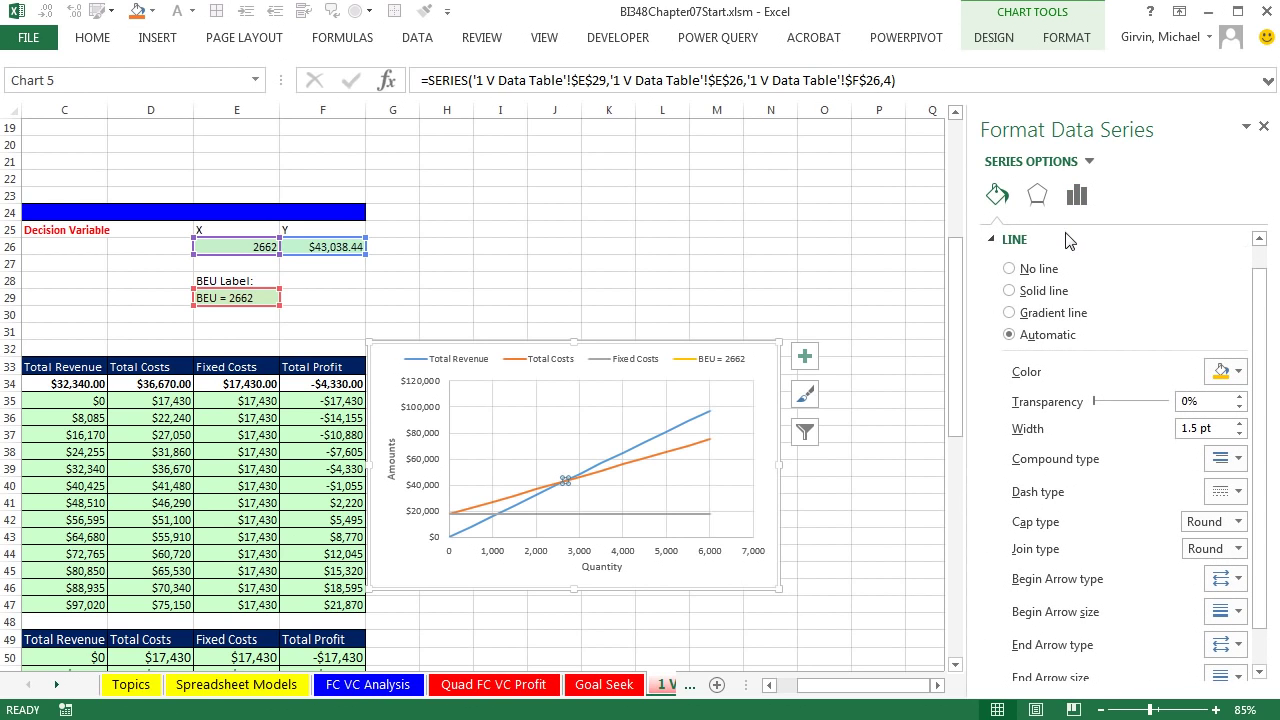
left_click(996, 243)
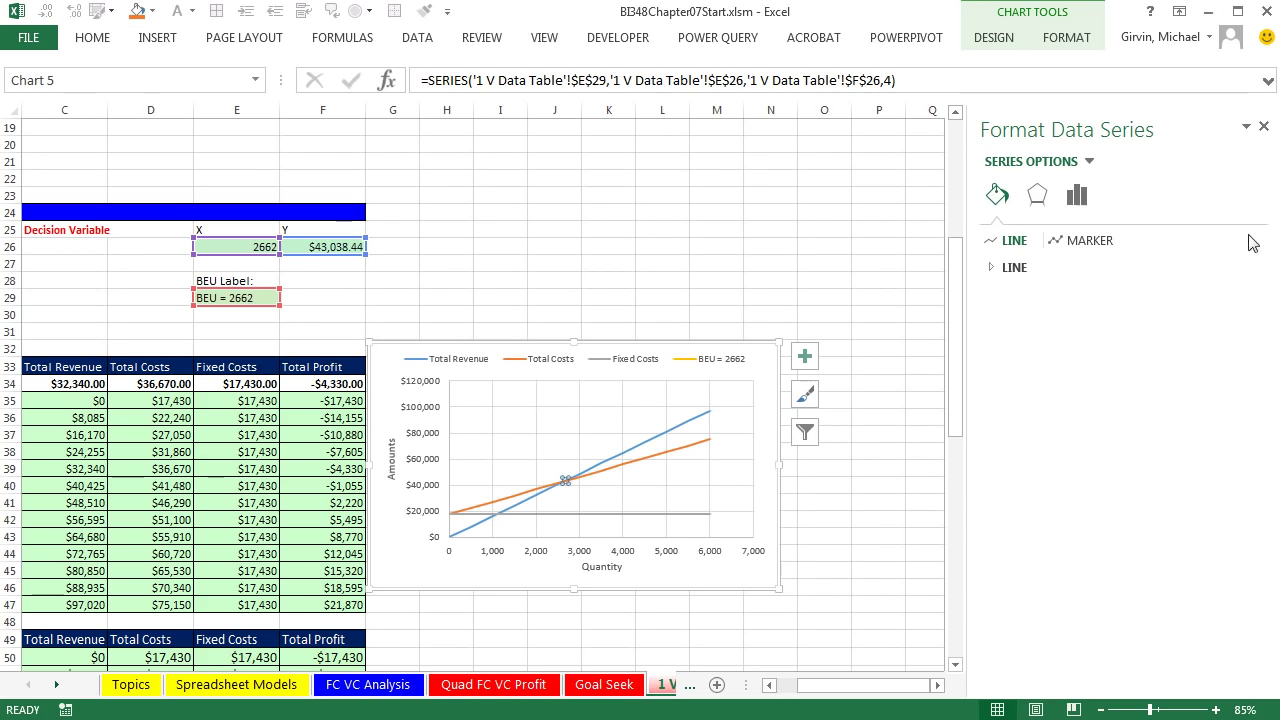
left_click(1090, 242)
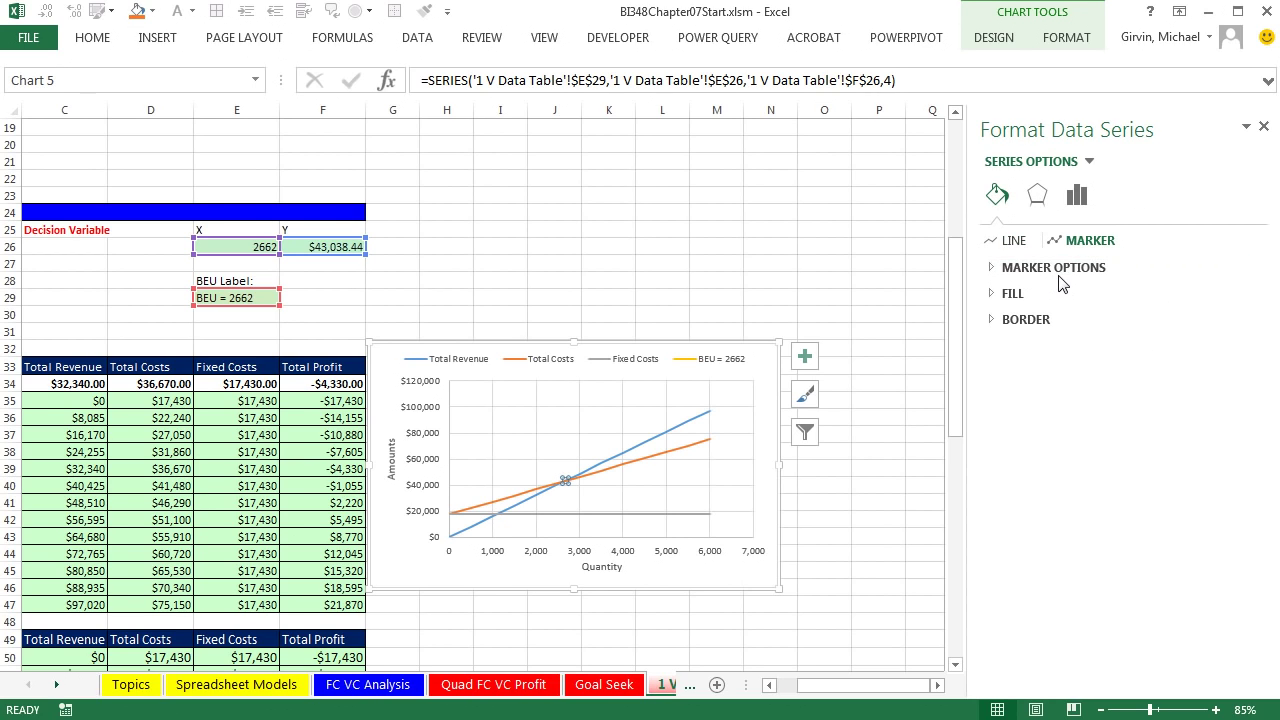
left_click(992, 268)
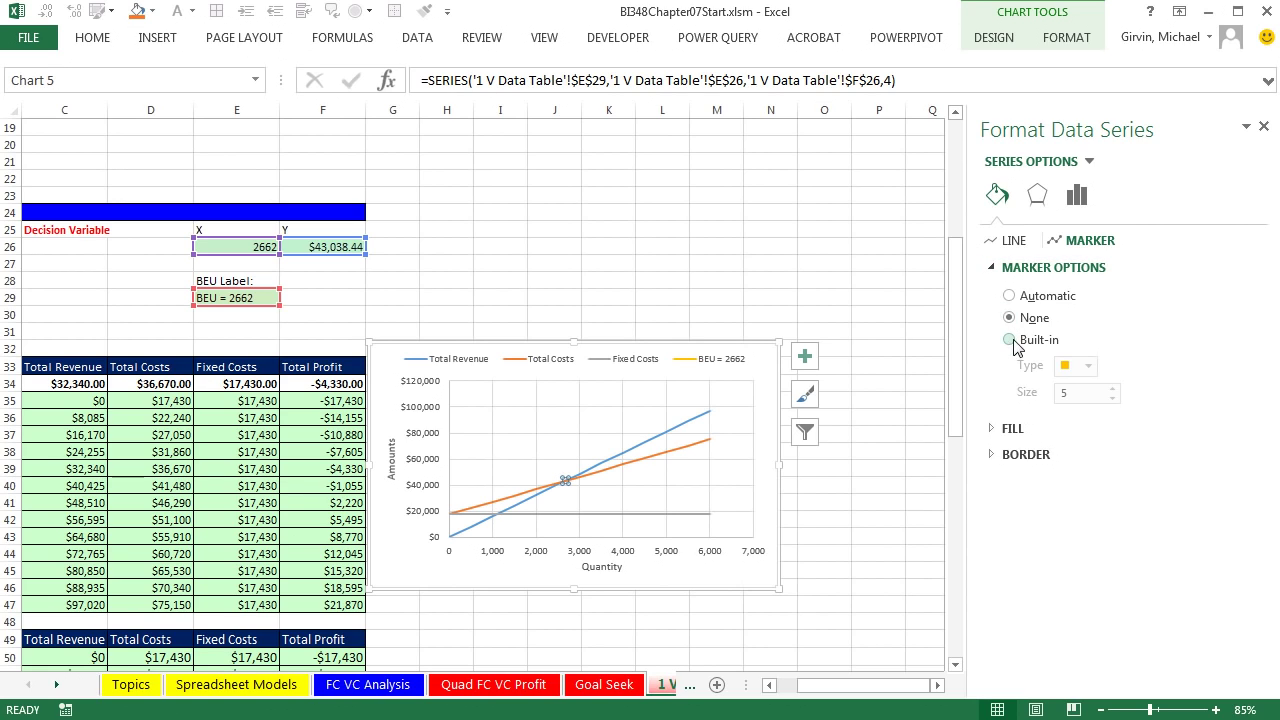
left_click(1010, 340)
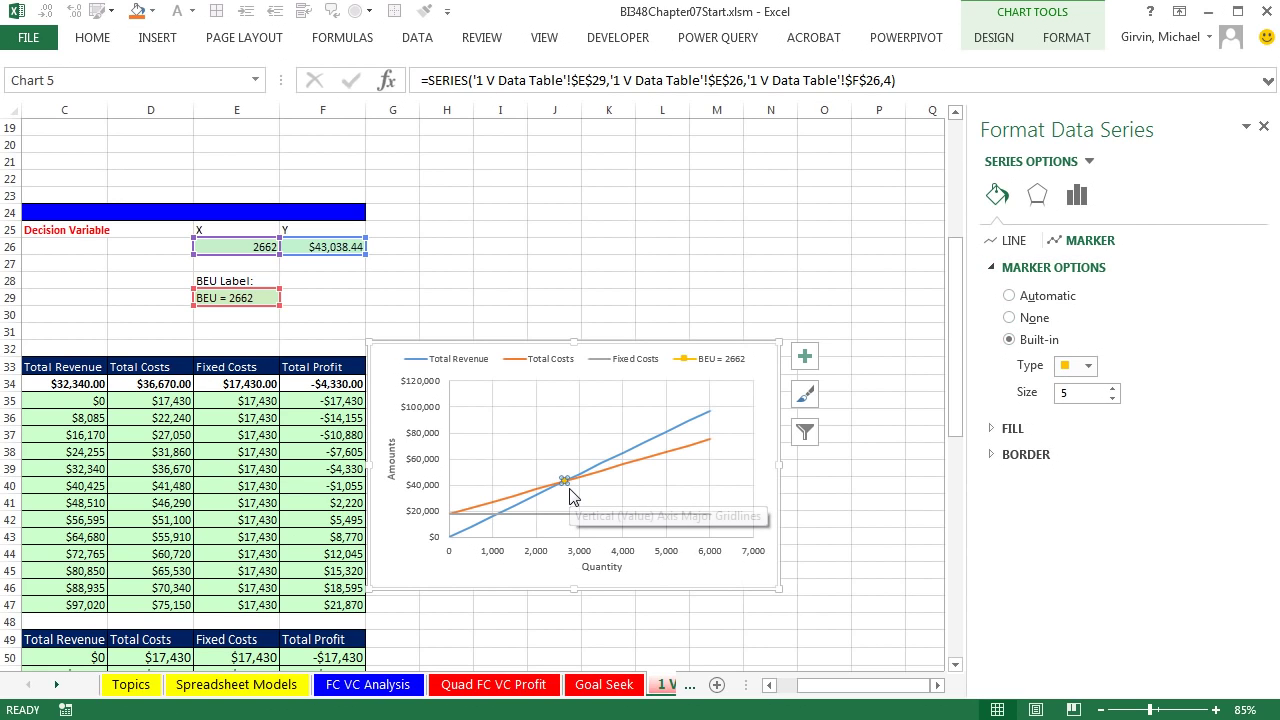
left_click(1088, 366)
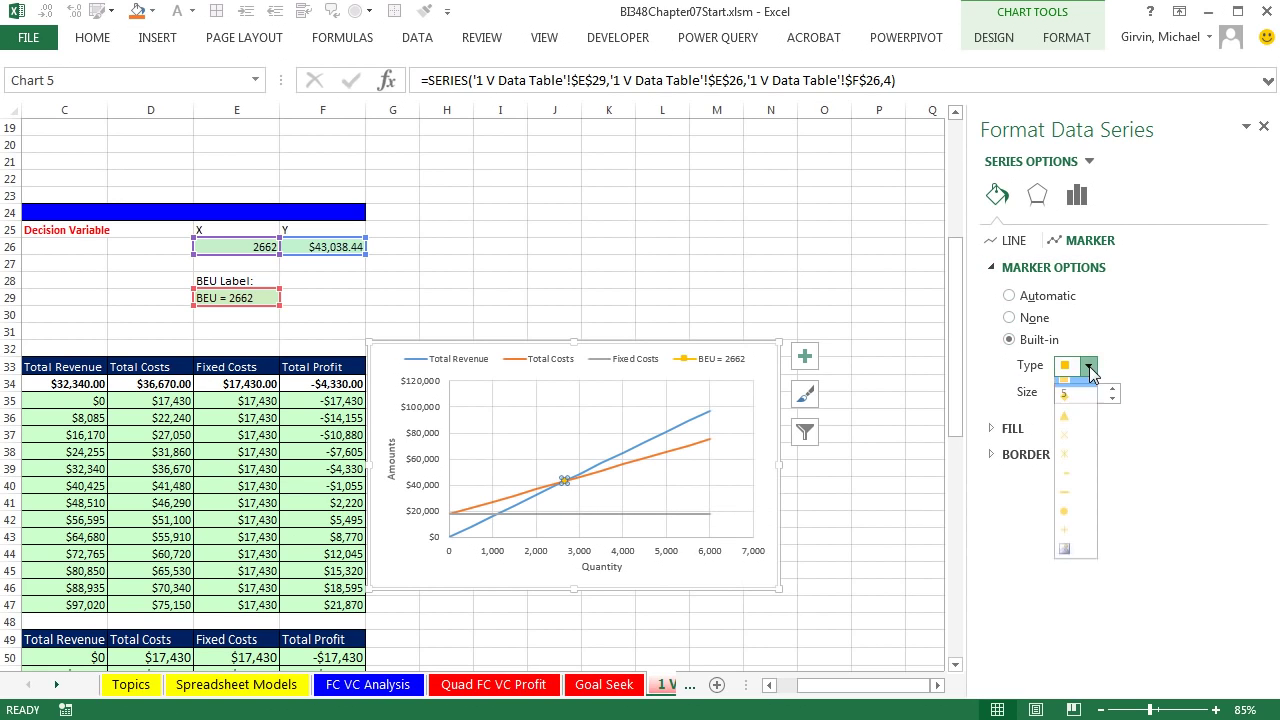
left_click(1089, 368)
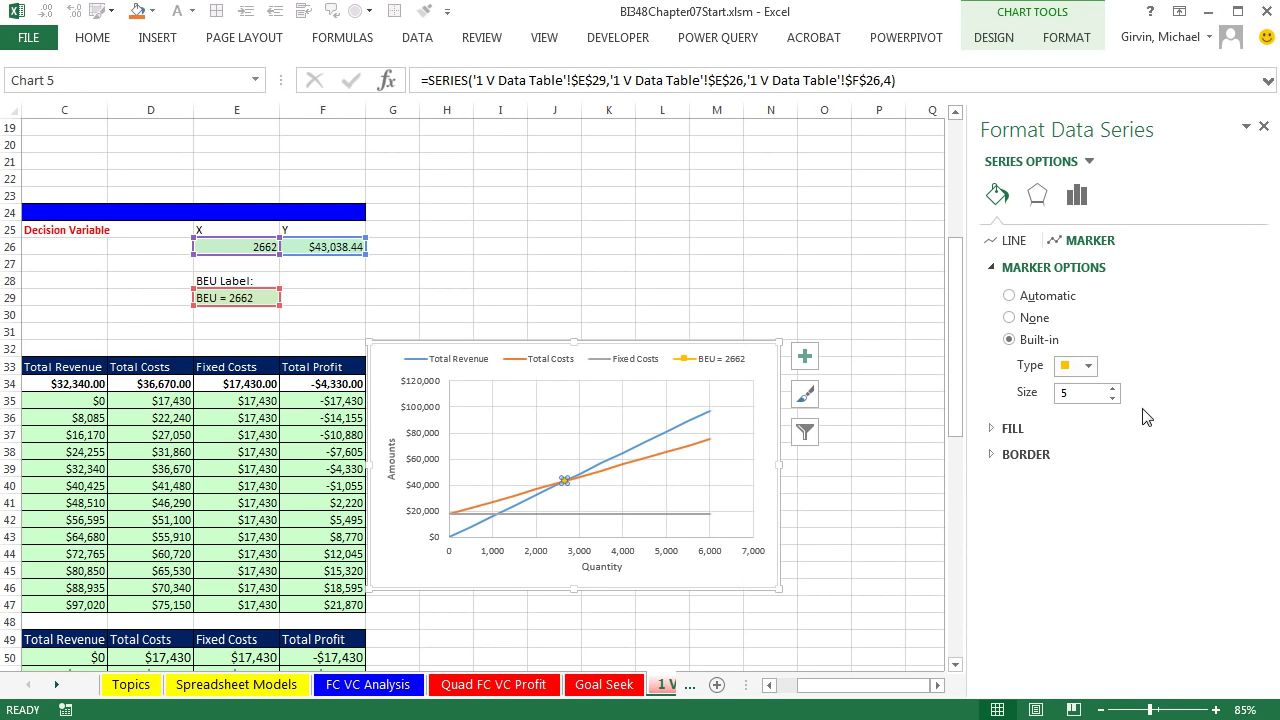
Fill the break-even marker with solid red and close the formatting options
left_click(993, 429)
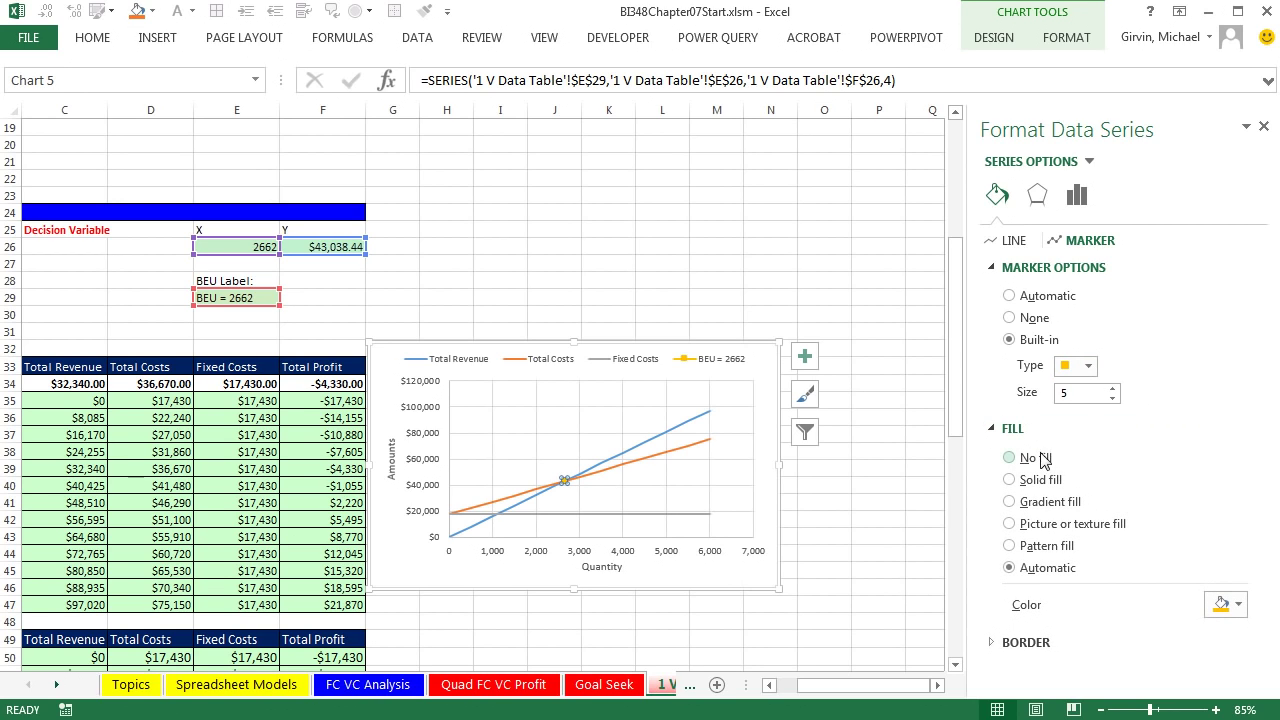
left_click(1222, 605)
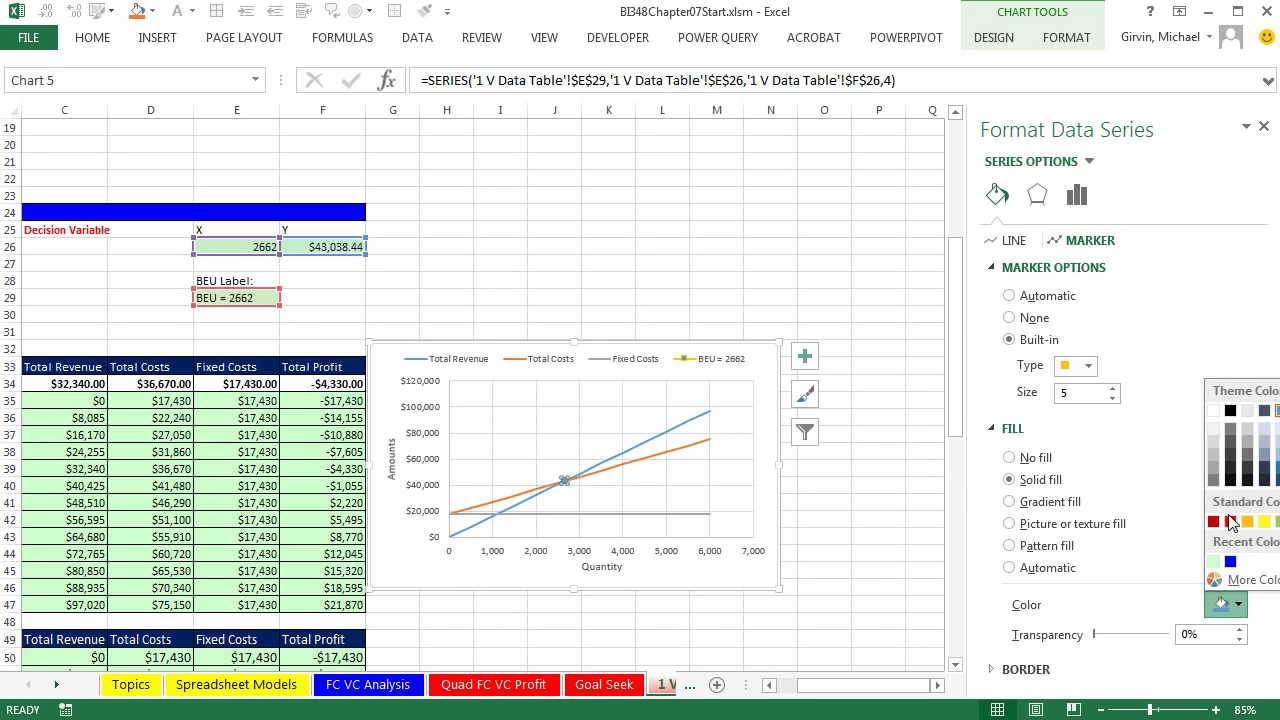
left_click(1230, 522)
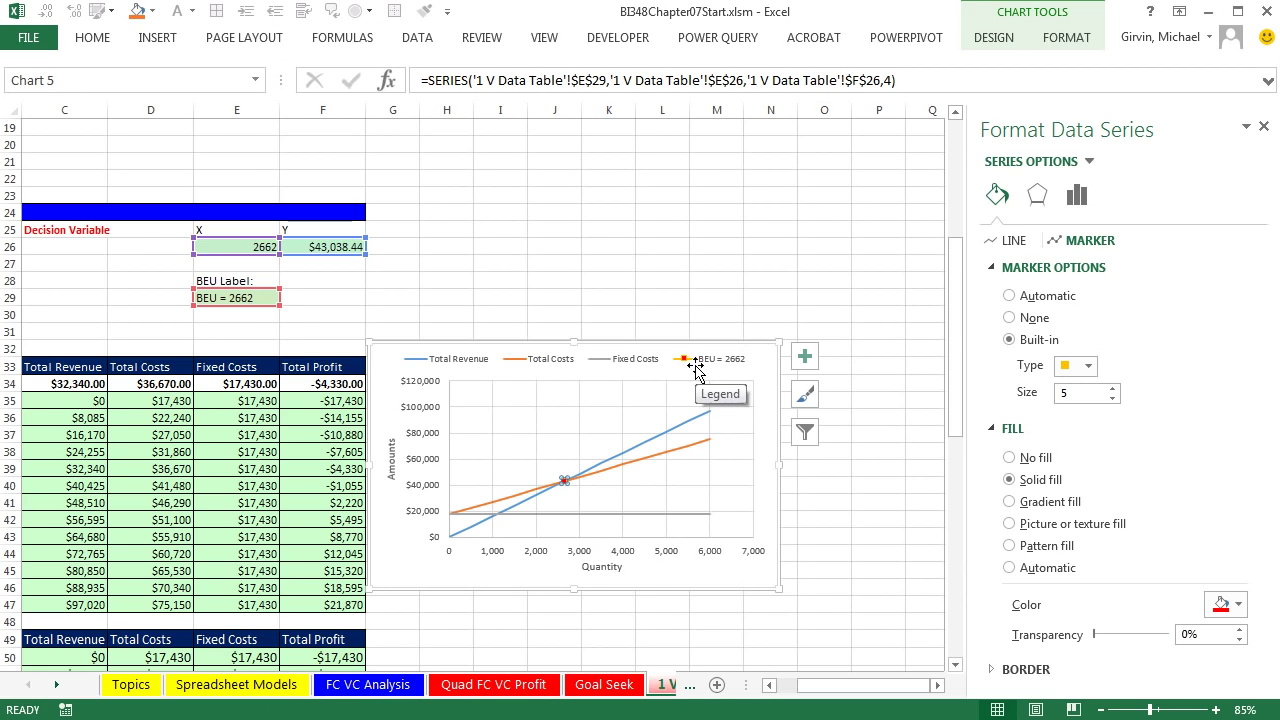
left_click(765, 372)
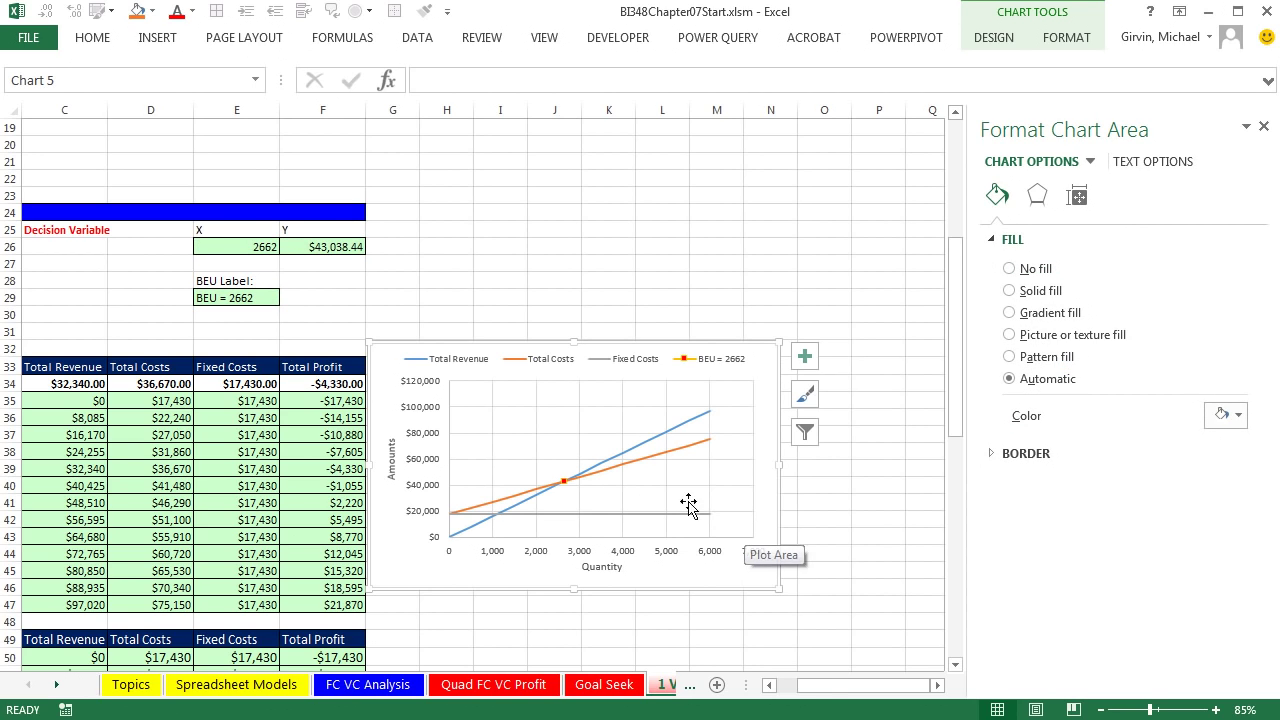
left_click(1263, 128)
left_click_drag(1066, 685, 1022, 688)
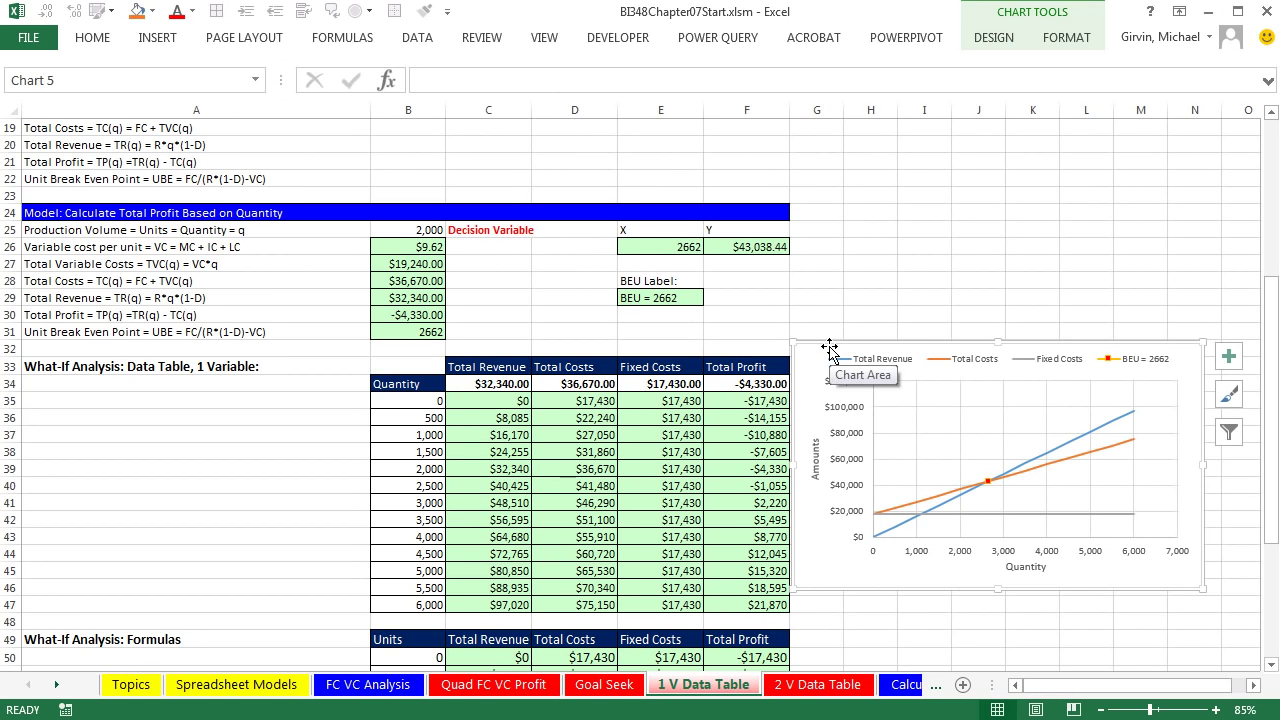
Move the chart beside the formula inputs by cutting it and pasting it at cell E3
key("ctrl+x")
scroll(621, 225, "up", 6)
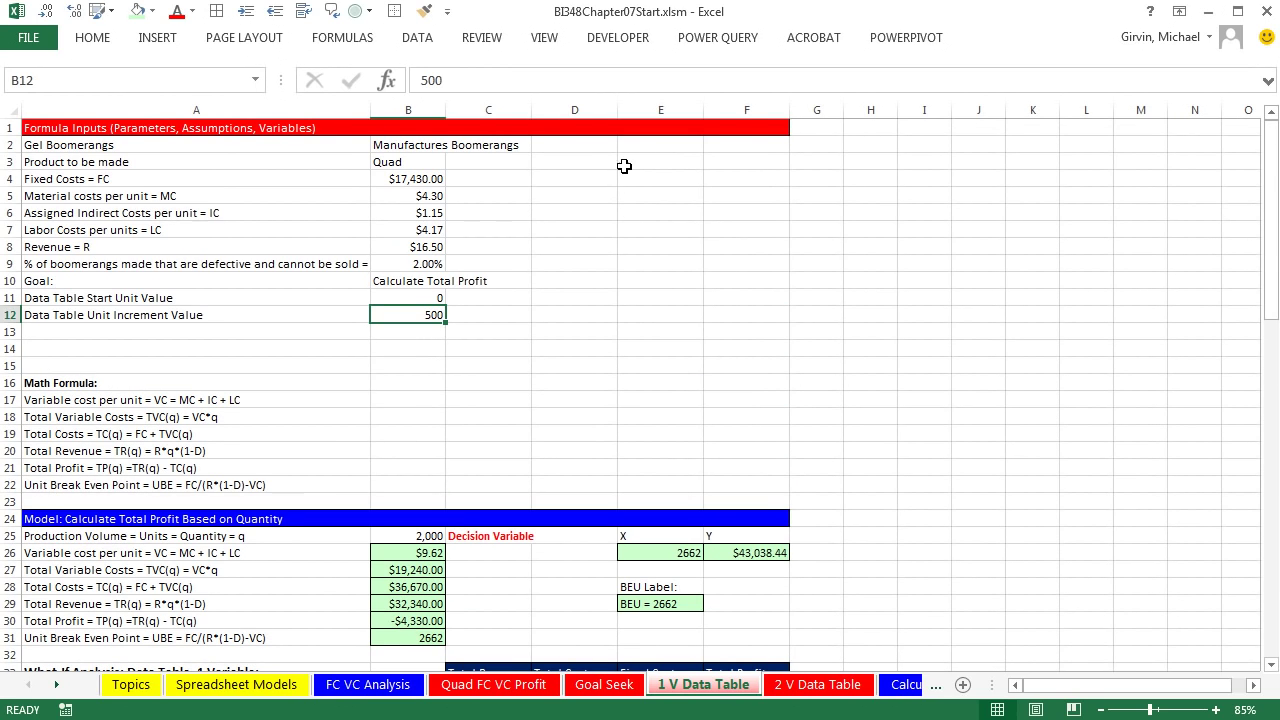
left_click(631, 164)
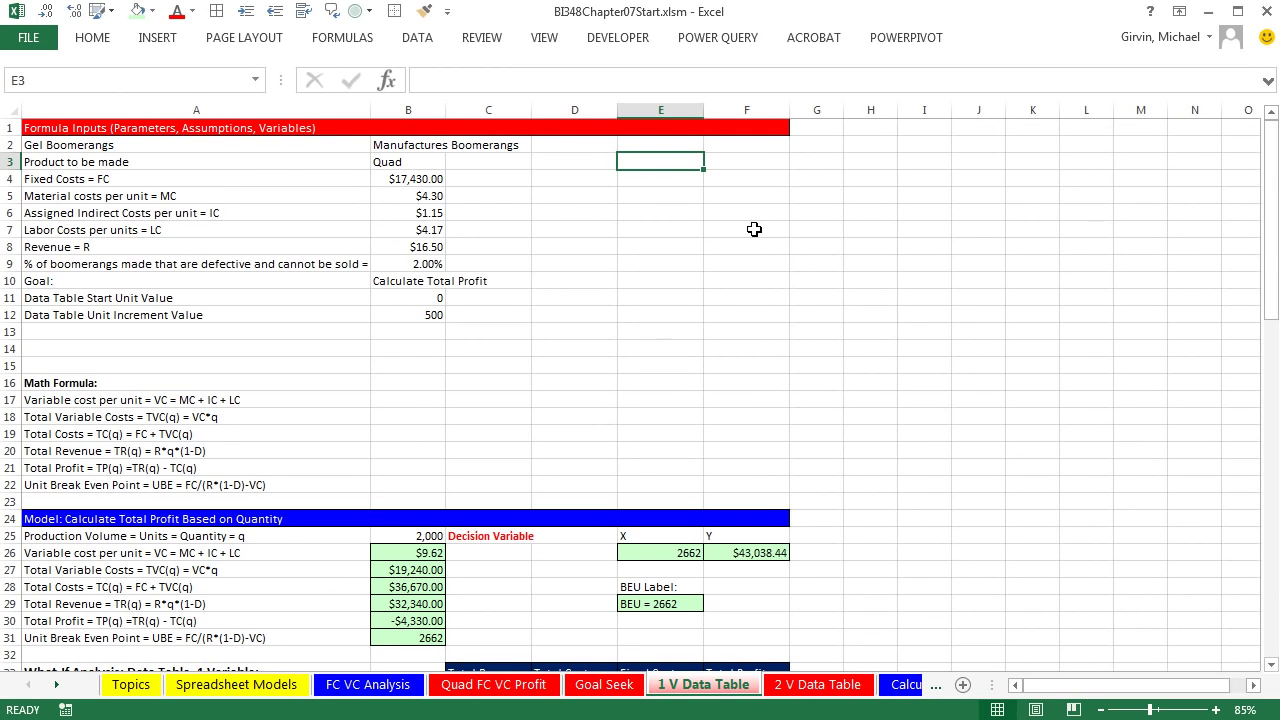
key("ctrl+v")
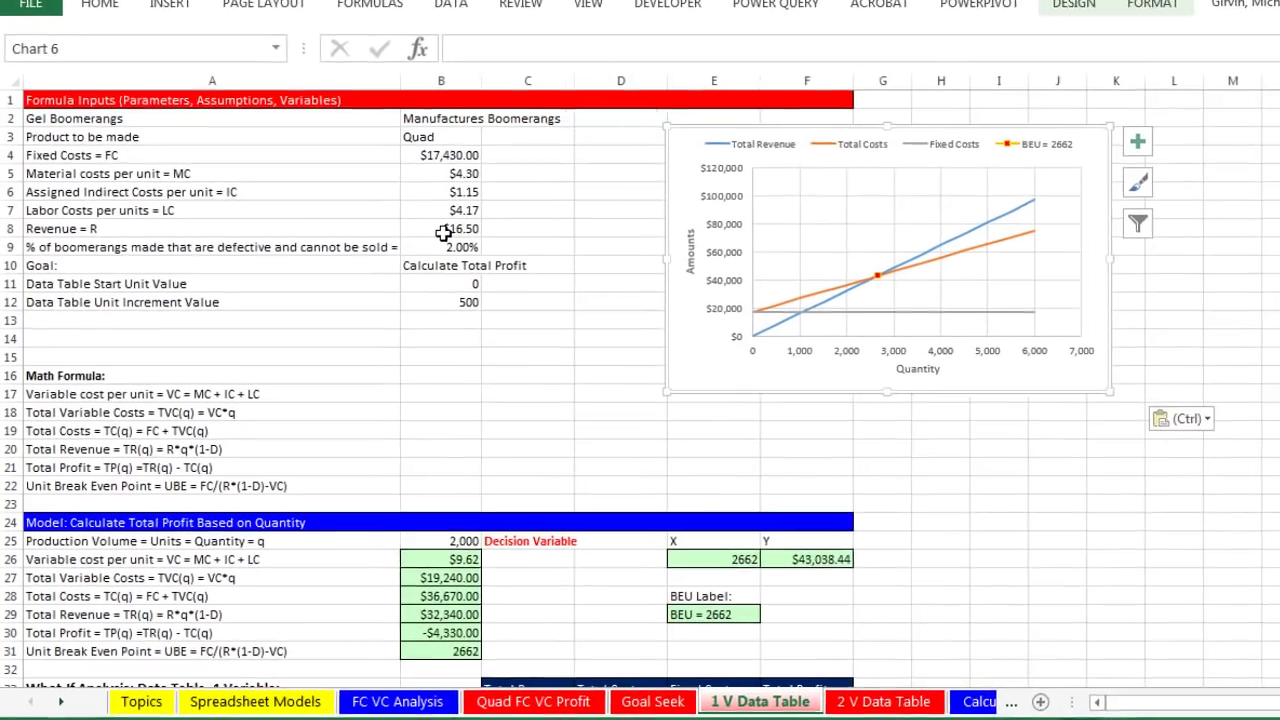
Try a revenue of 19 in cell B8 to test the chart, and undo the change
left_click(425, 246)
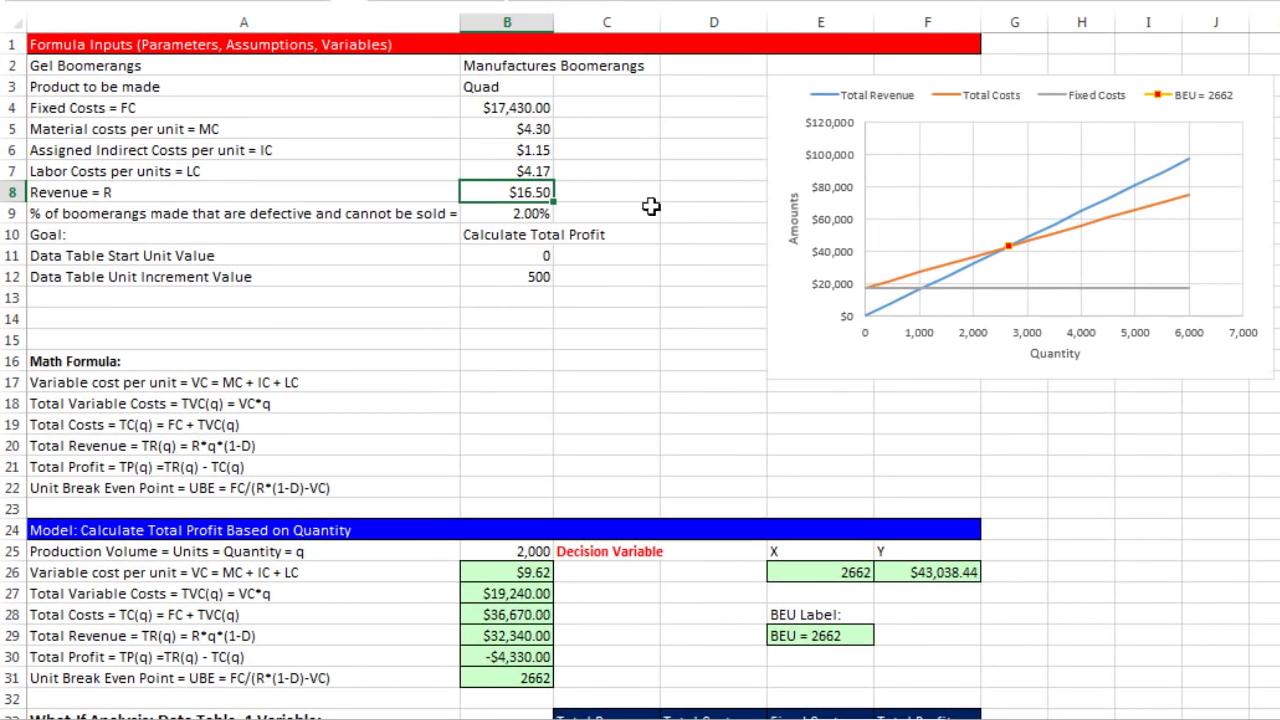
type("19")
key("ctrl+Return")
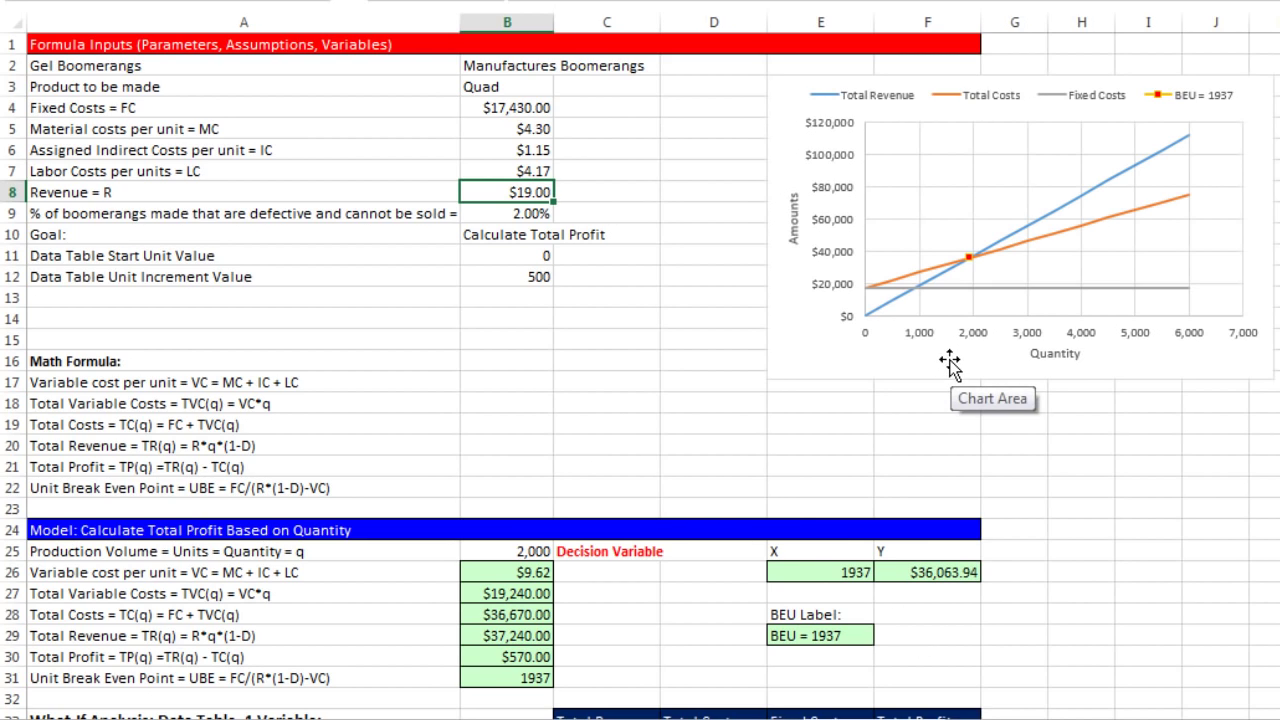
key("ctrl+z")
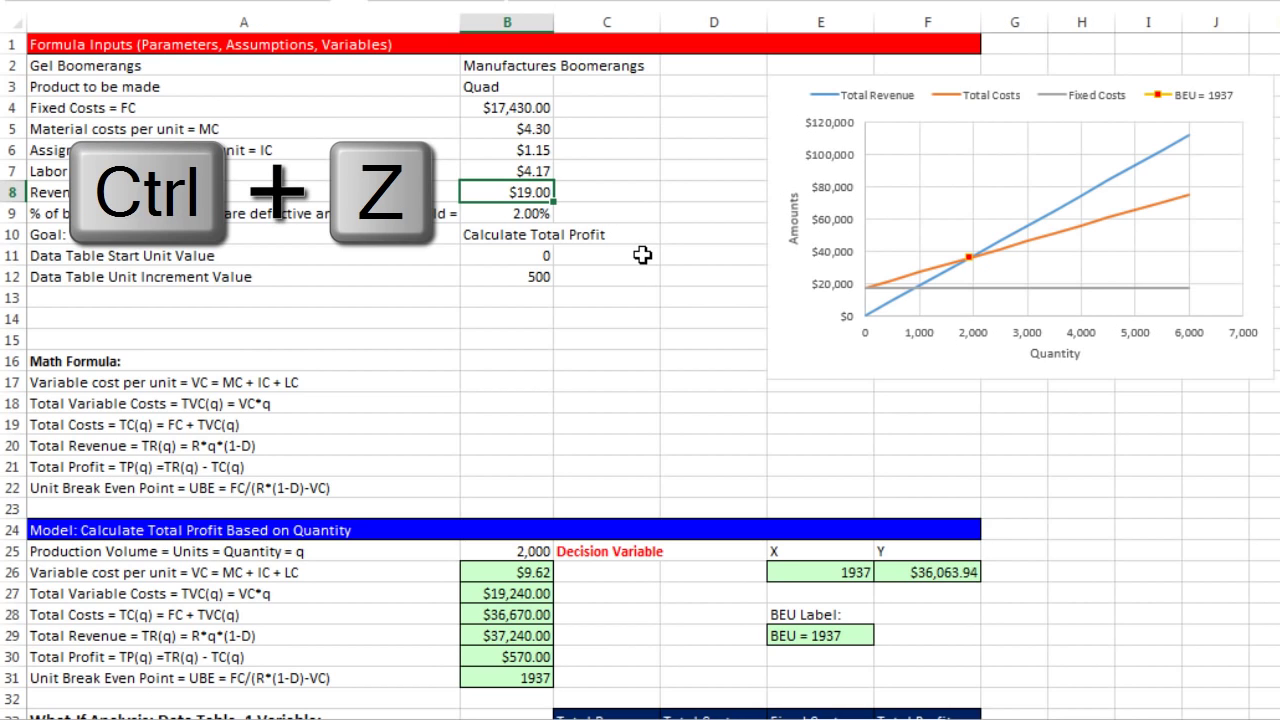
key("ctrl+z")
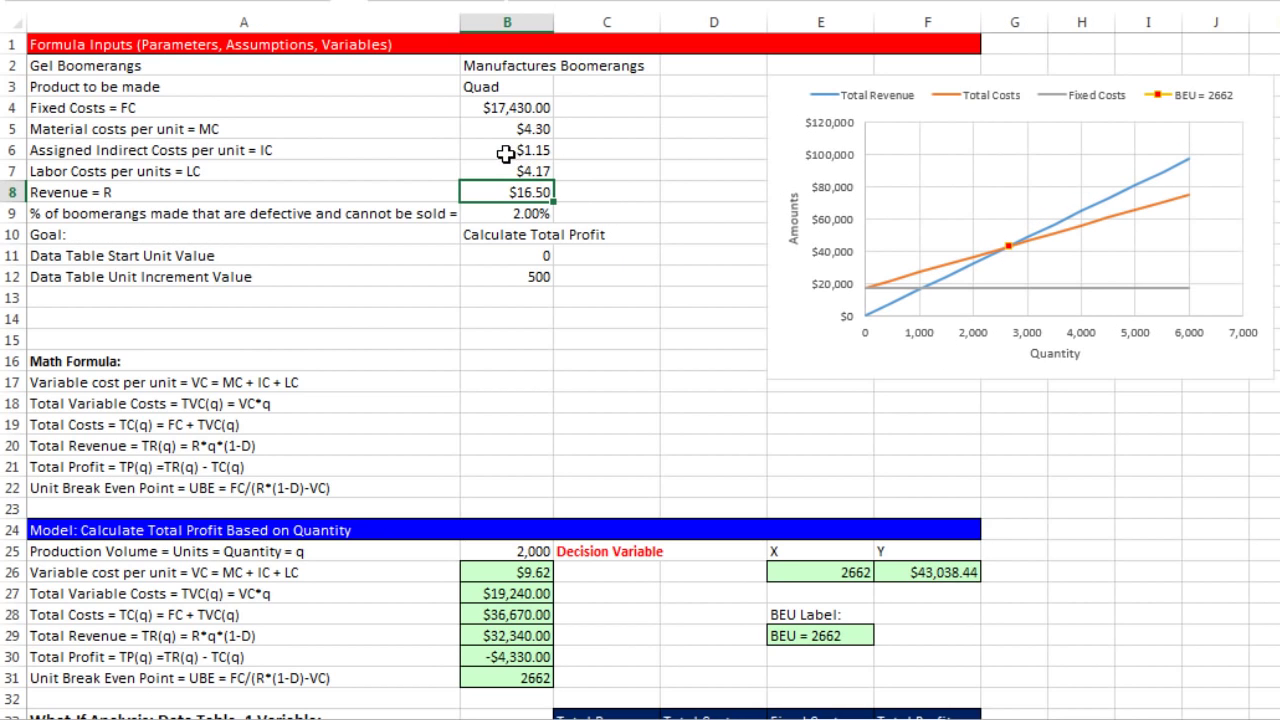
Try an assigned indirect cost per unit of 1.50 in cell B6, and undo the change
left_click(505, 150)
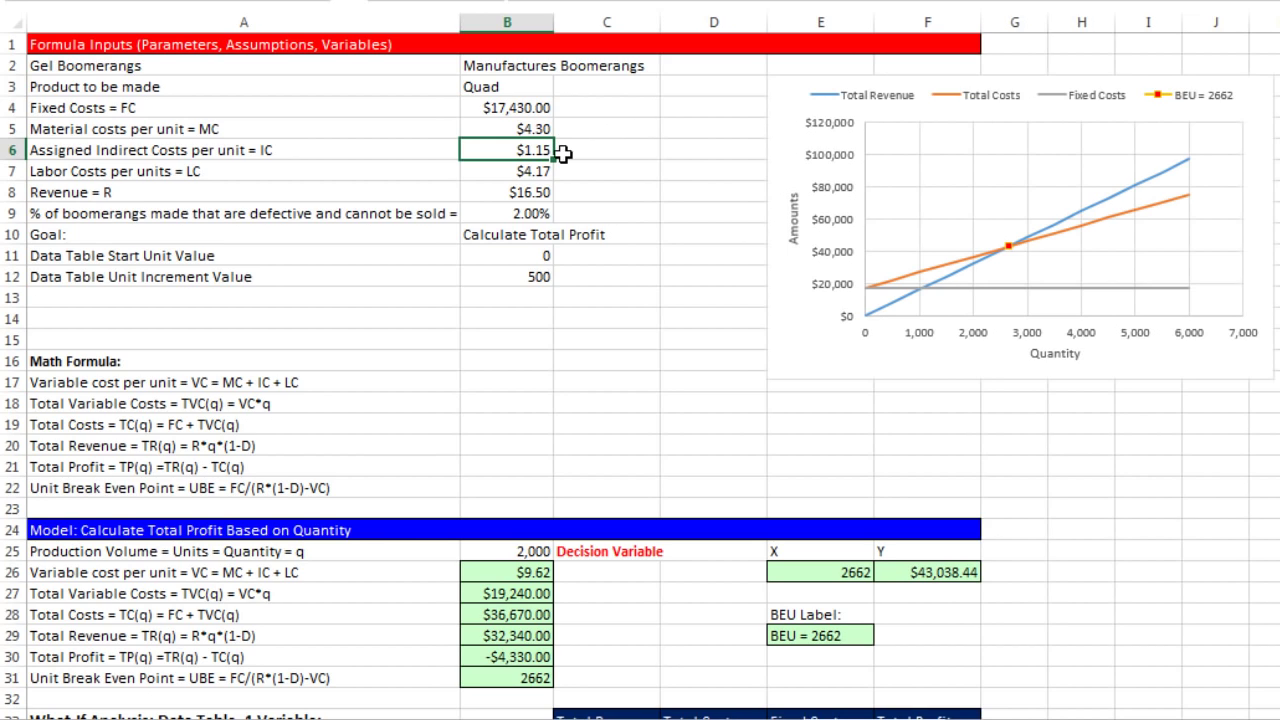
type("1")
key("ctrl+Return")
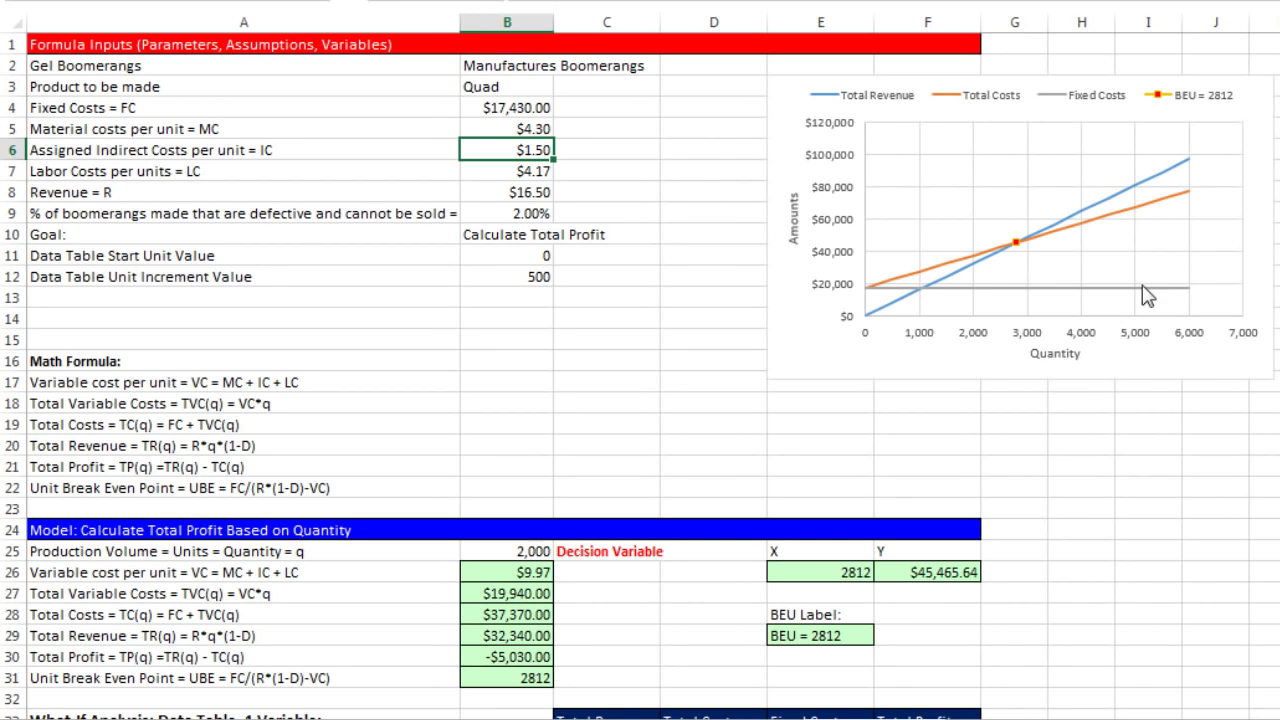
key("ctrl+z")
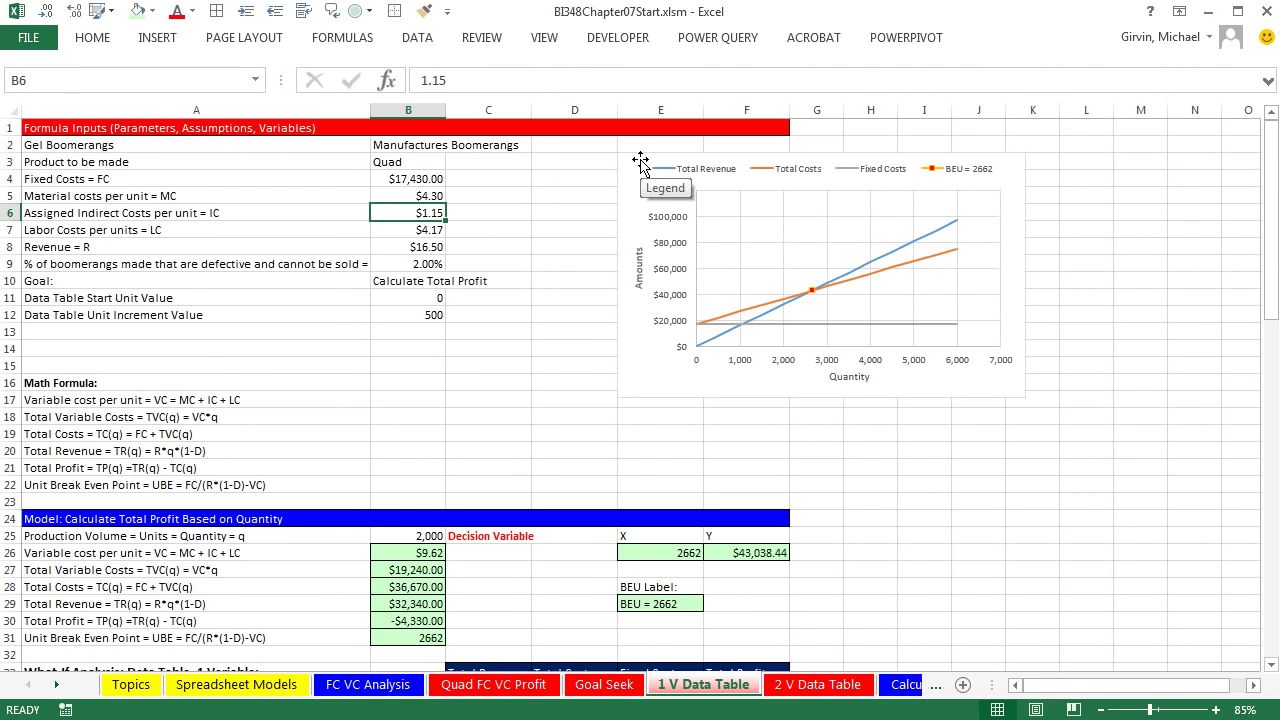
Reposition the chart slightly left and down so its upper-left corner sits in column D at about row 5
left_click(796, 85)
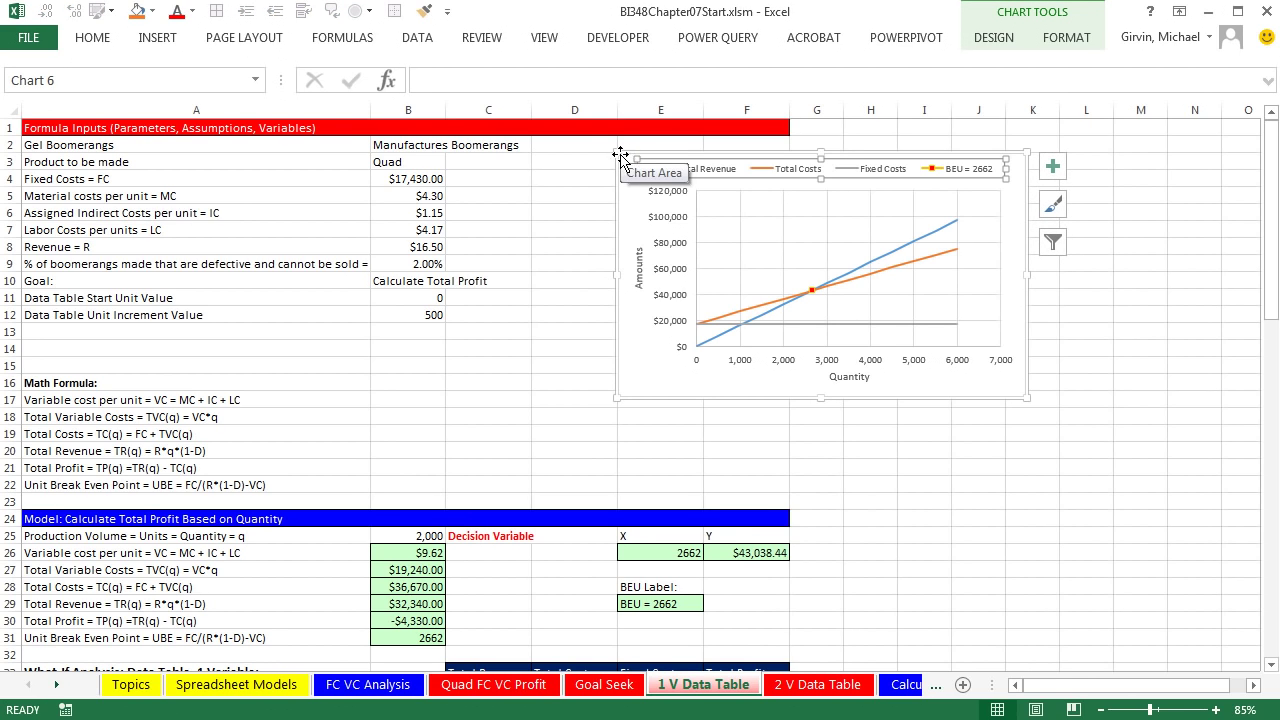
left_click_drag(617, 200, 552, 245)
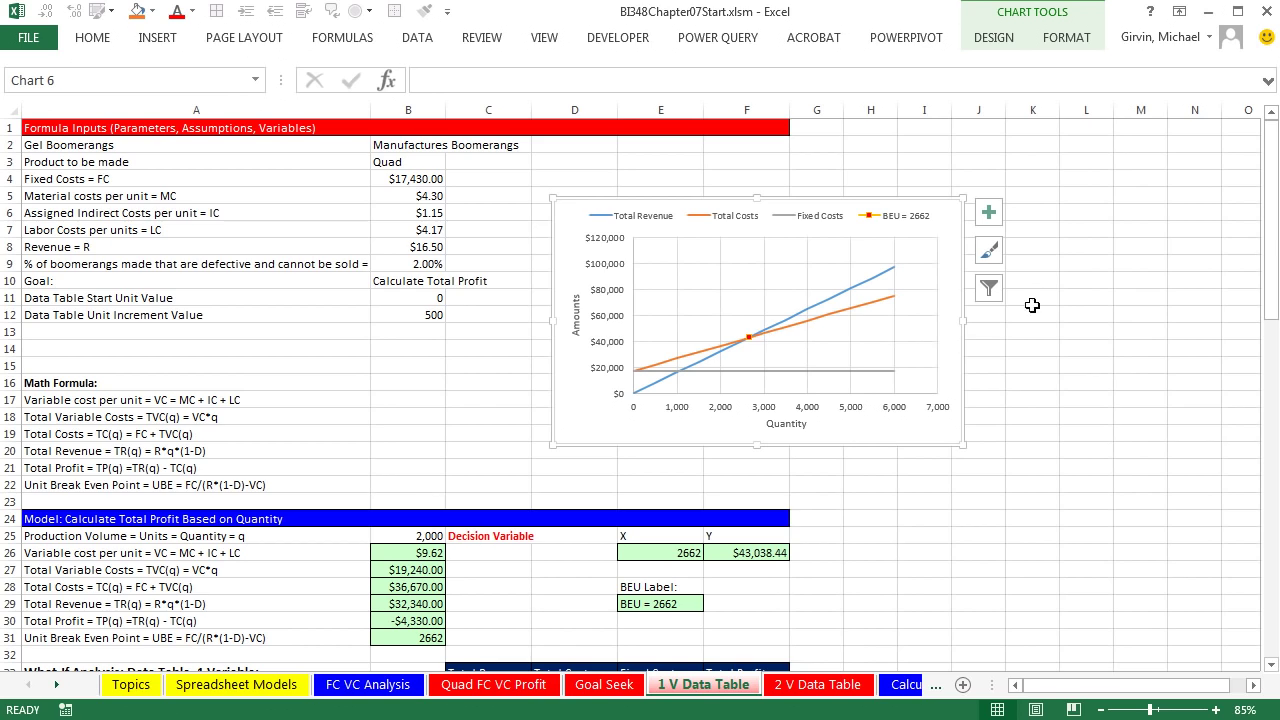